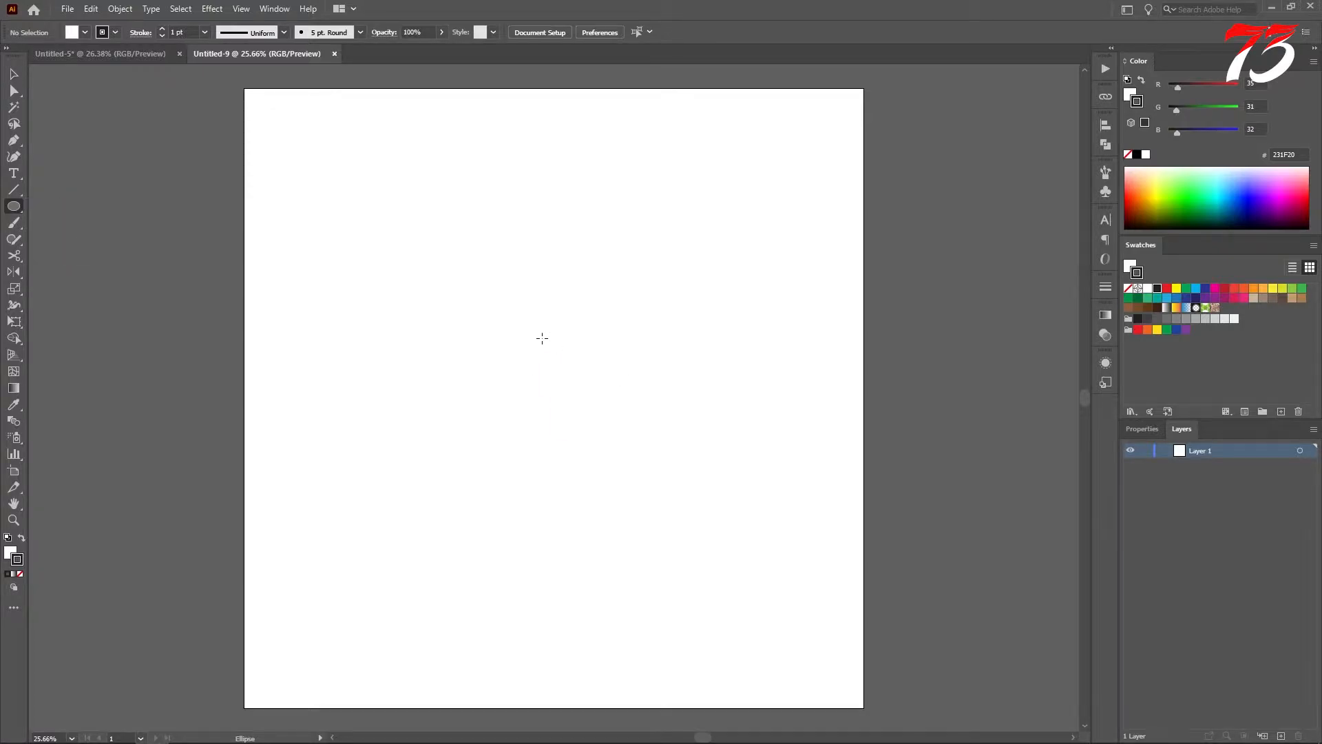
Step: Draw a circle, center it horizontally and vertically on the artboard, and enlarge it from its center to about 1353 px across
drag(535, 333, 683, 412)
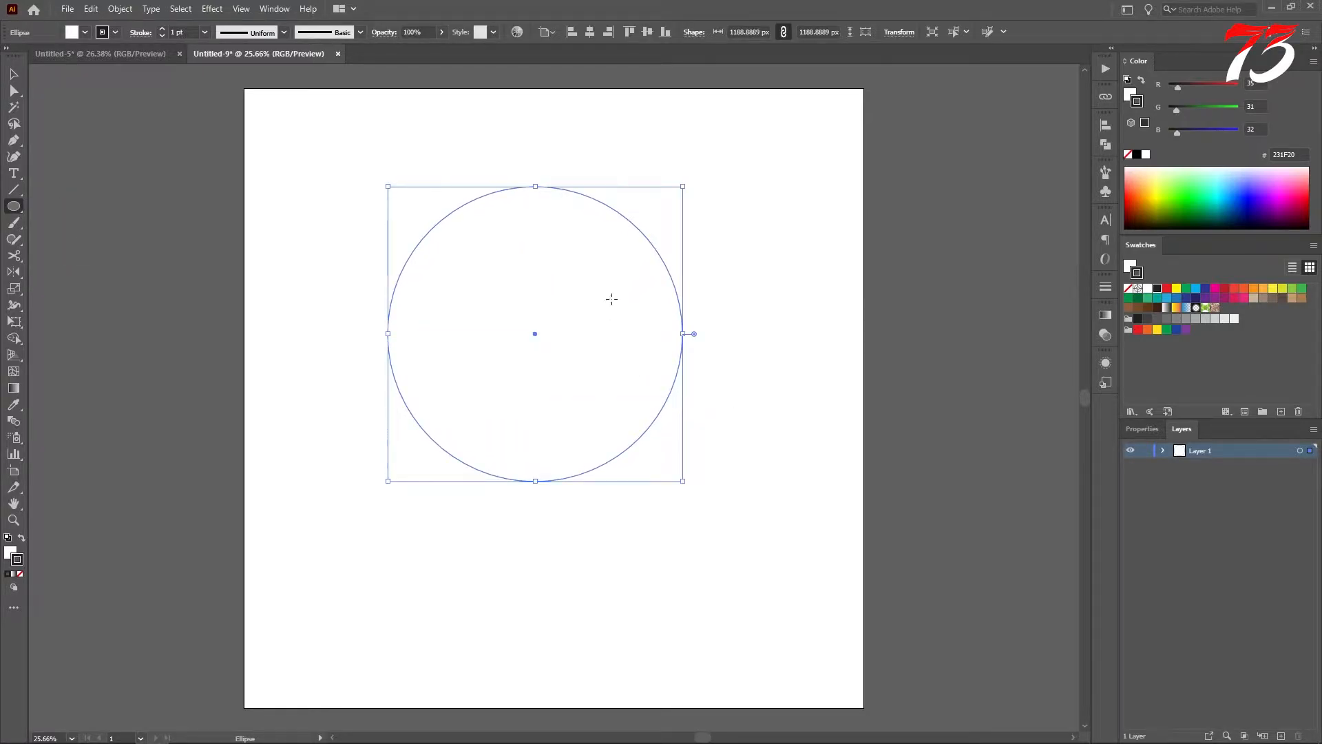
click(587, 33)
click(647, 32)
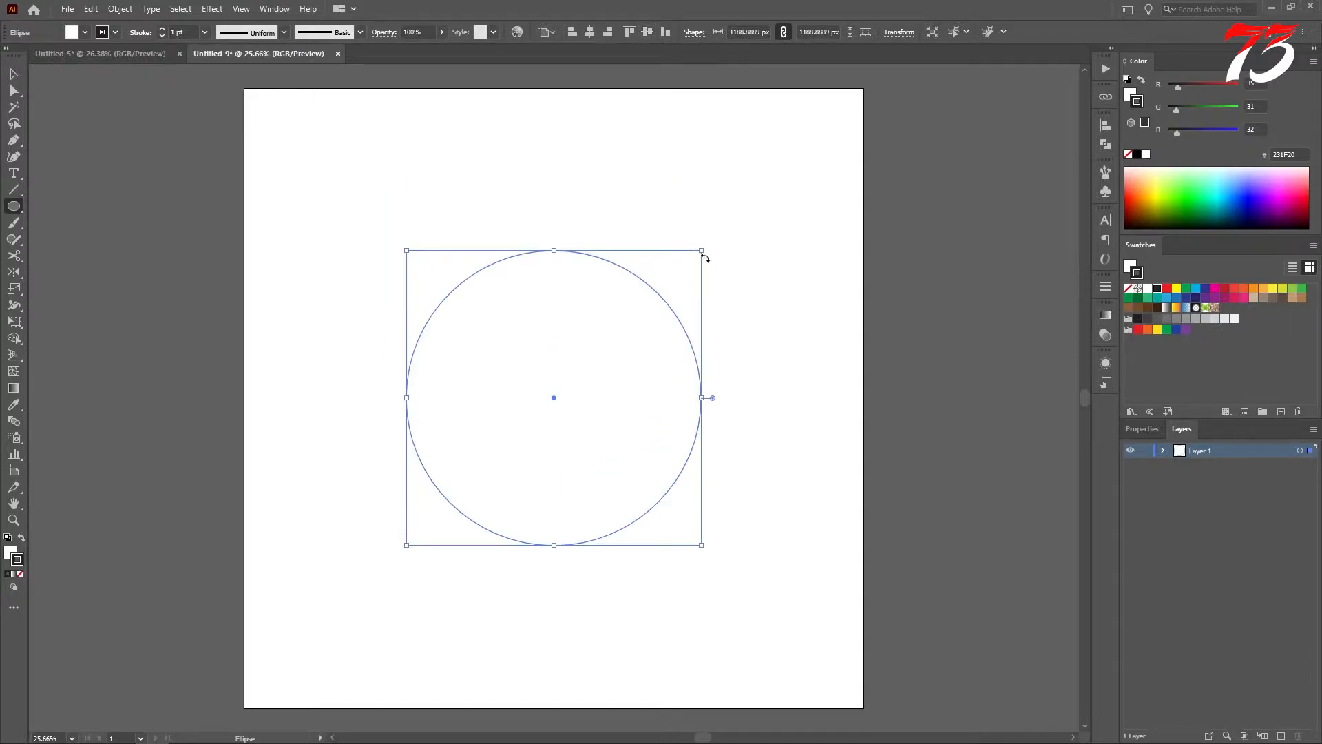
drag(703, 252, 733, 232)
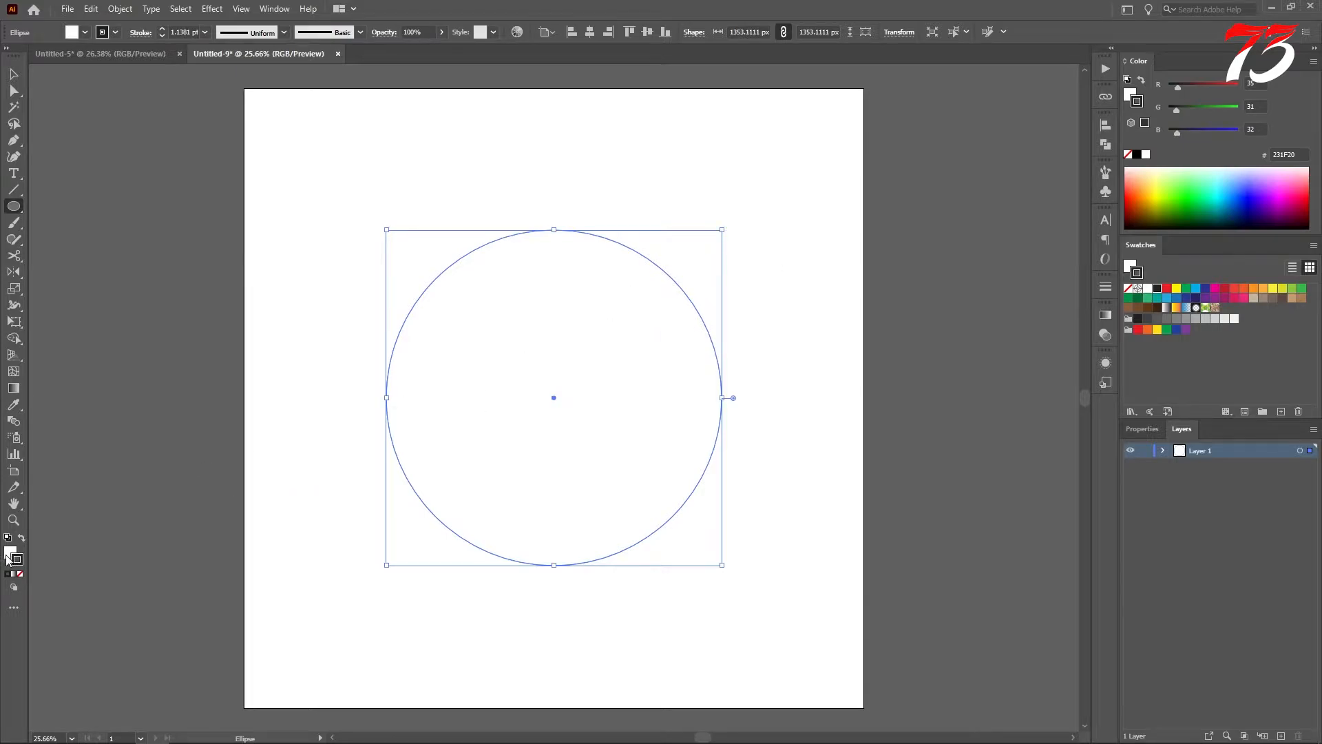
Step: Remove the circle's fill and set its stroke weight to 20 pt
click(20, 573)
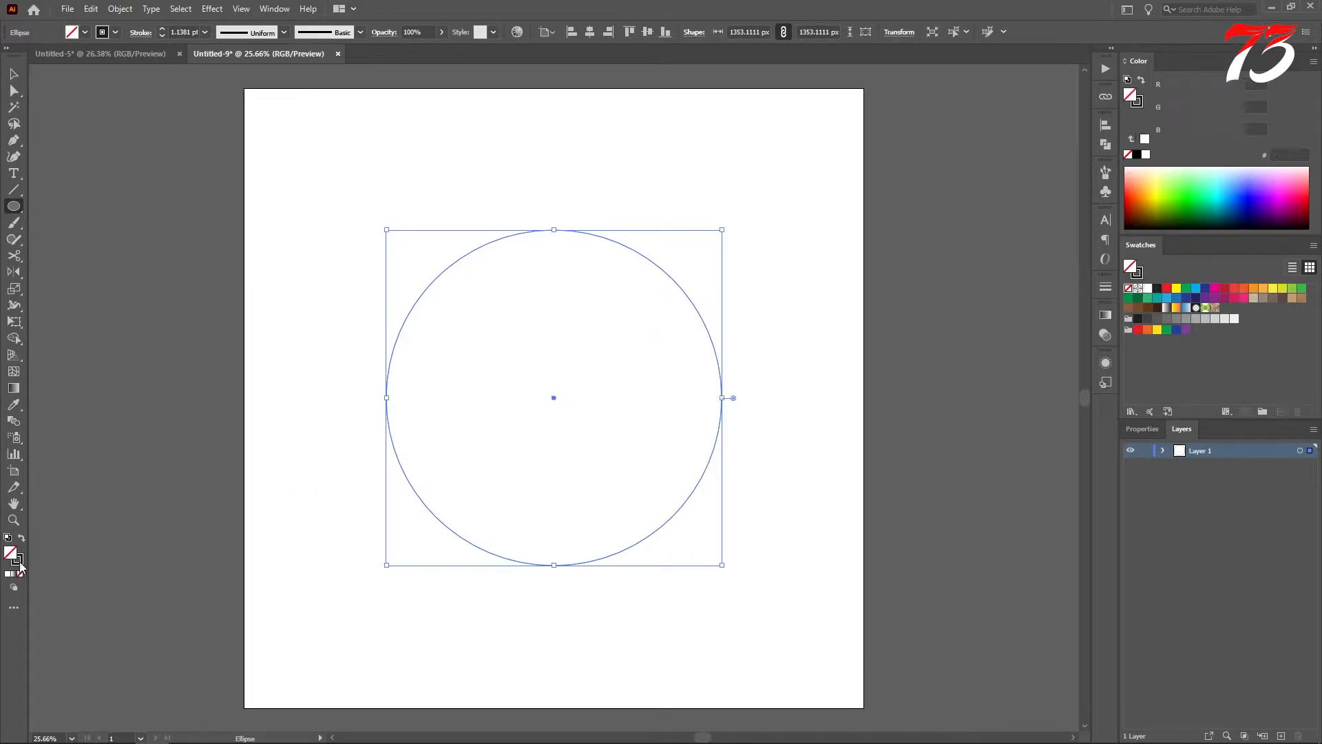
click(204, 35)
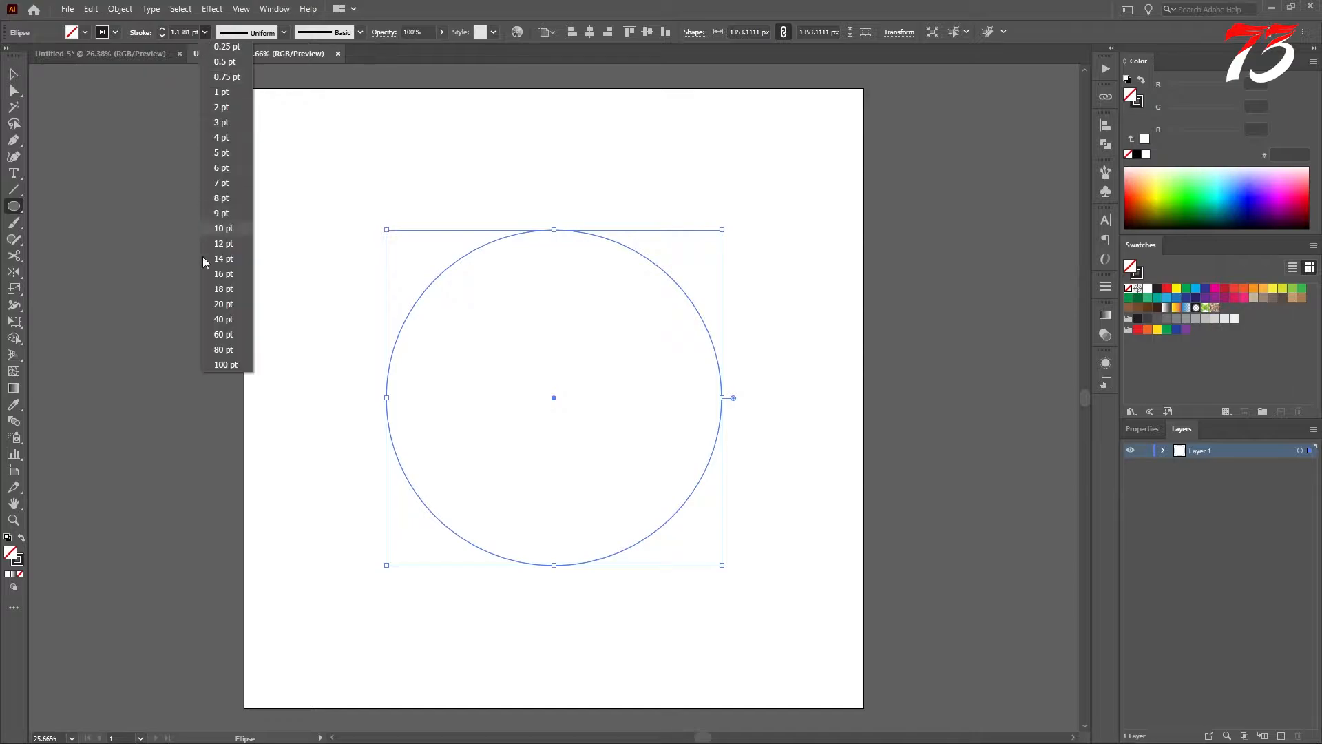
click(220, 297)
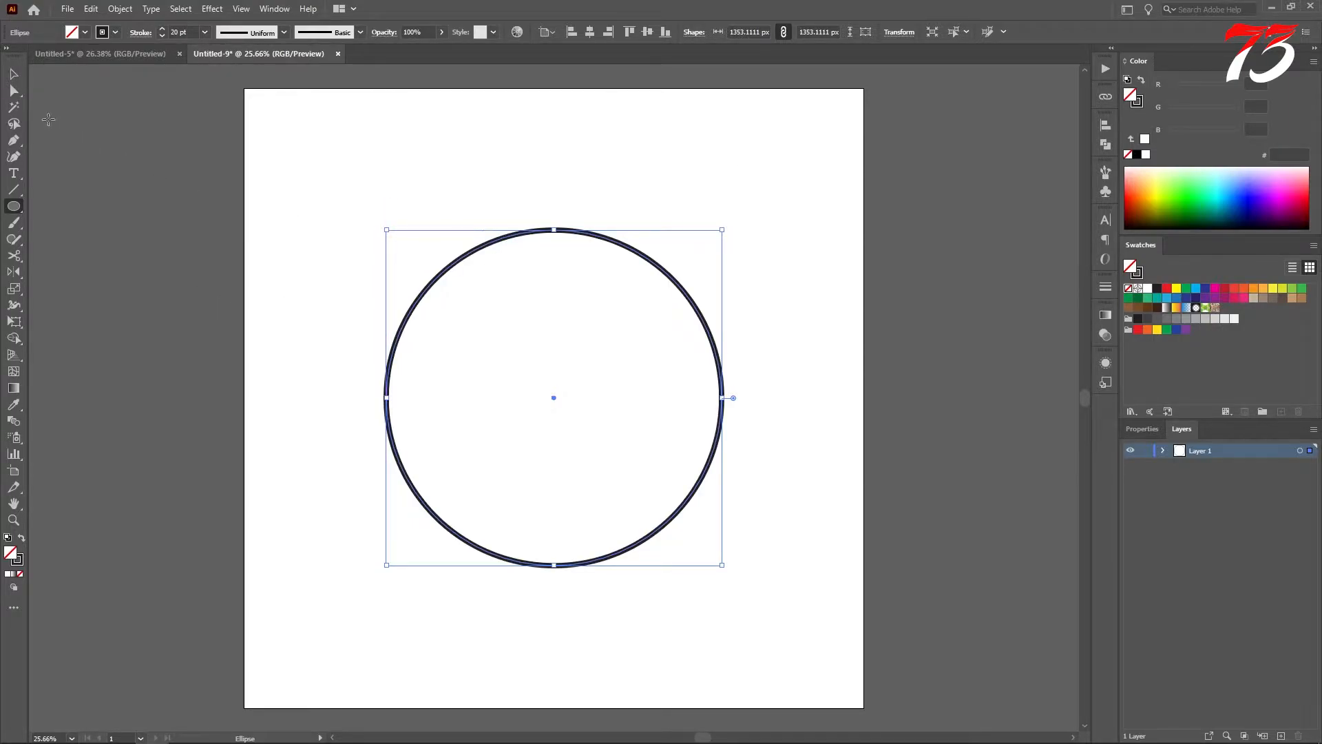
click(14, 74)
click(436, 232)
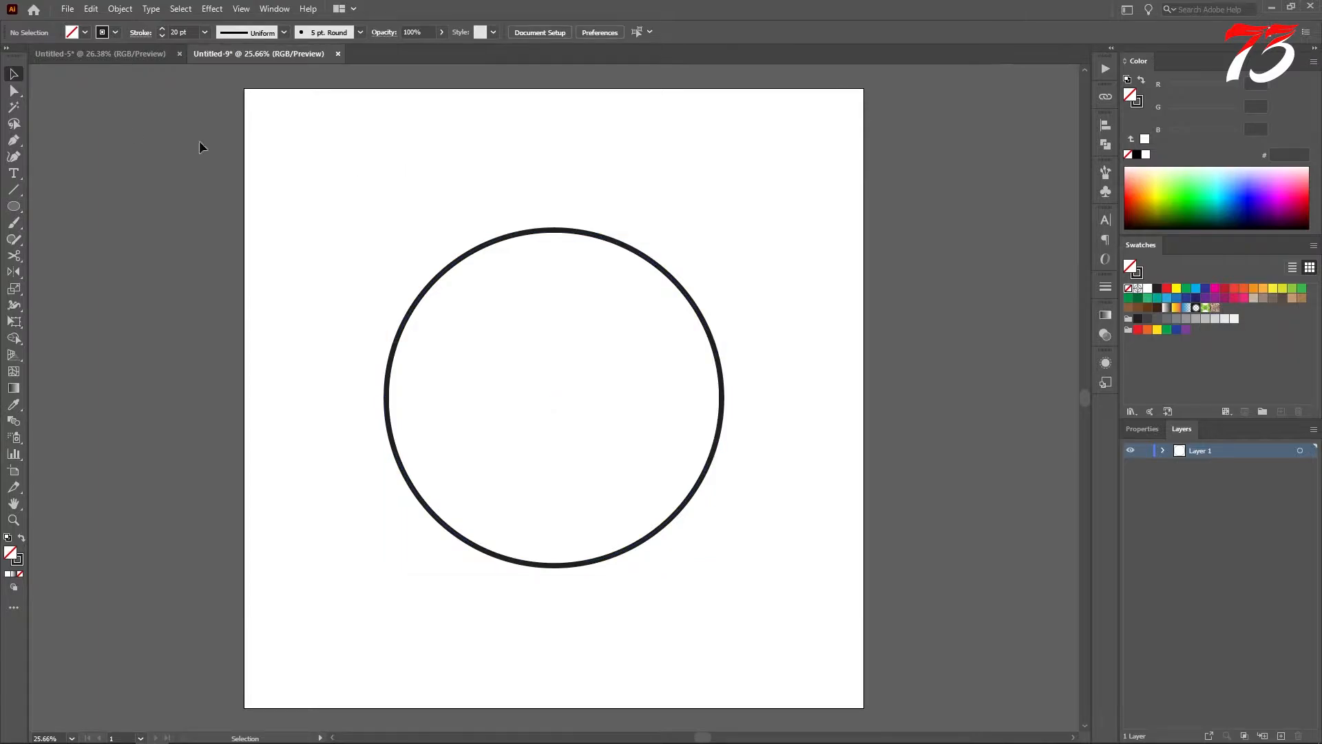
Step: Show the rulers and place a vertical guide centered horizontally on the artboard
key(ctrl+r)
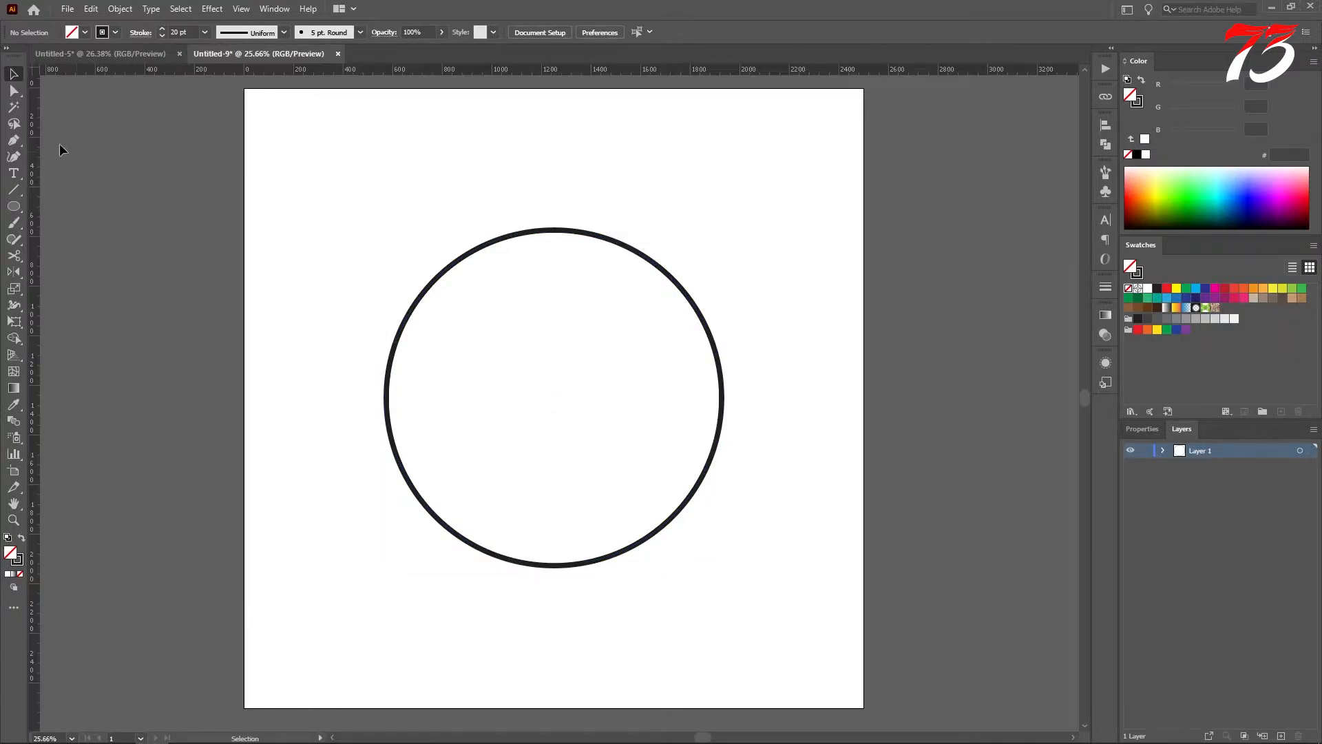
drag(34, 166, 369, 192)
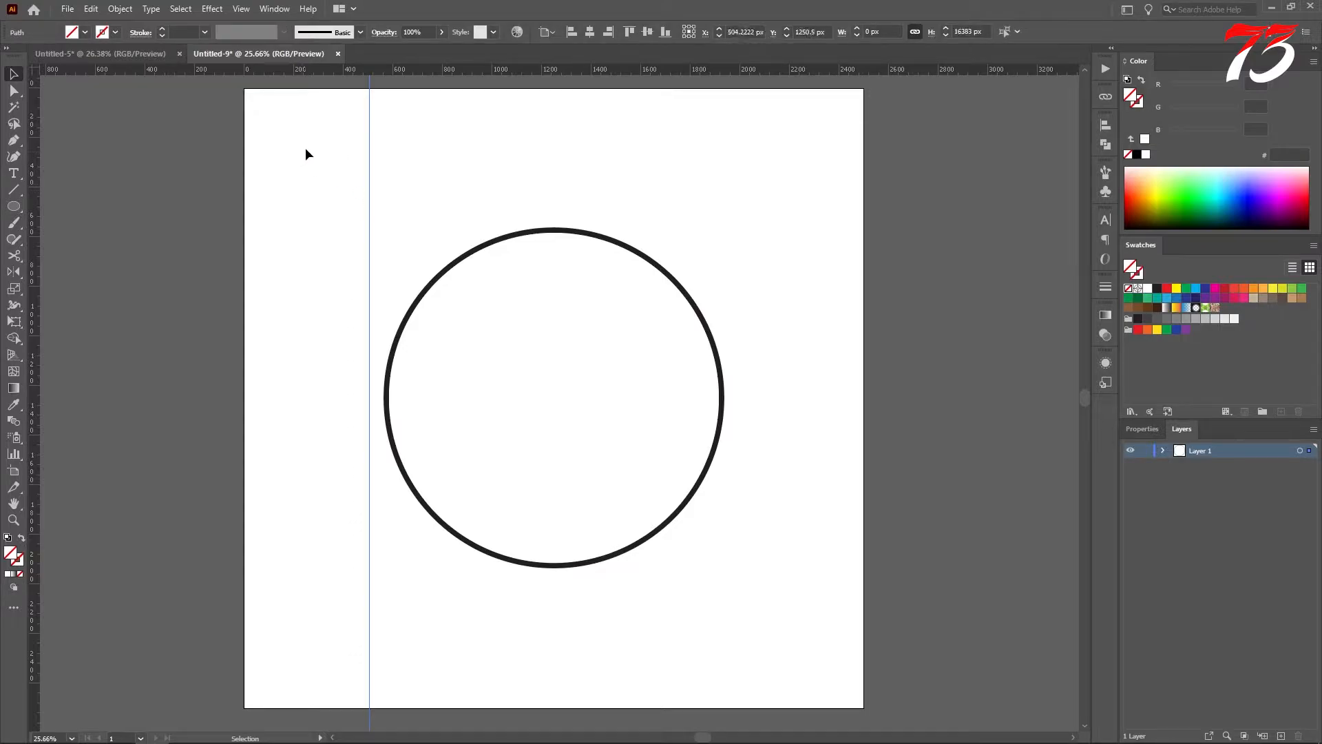
click(589, 33)
click(513, 244)
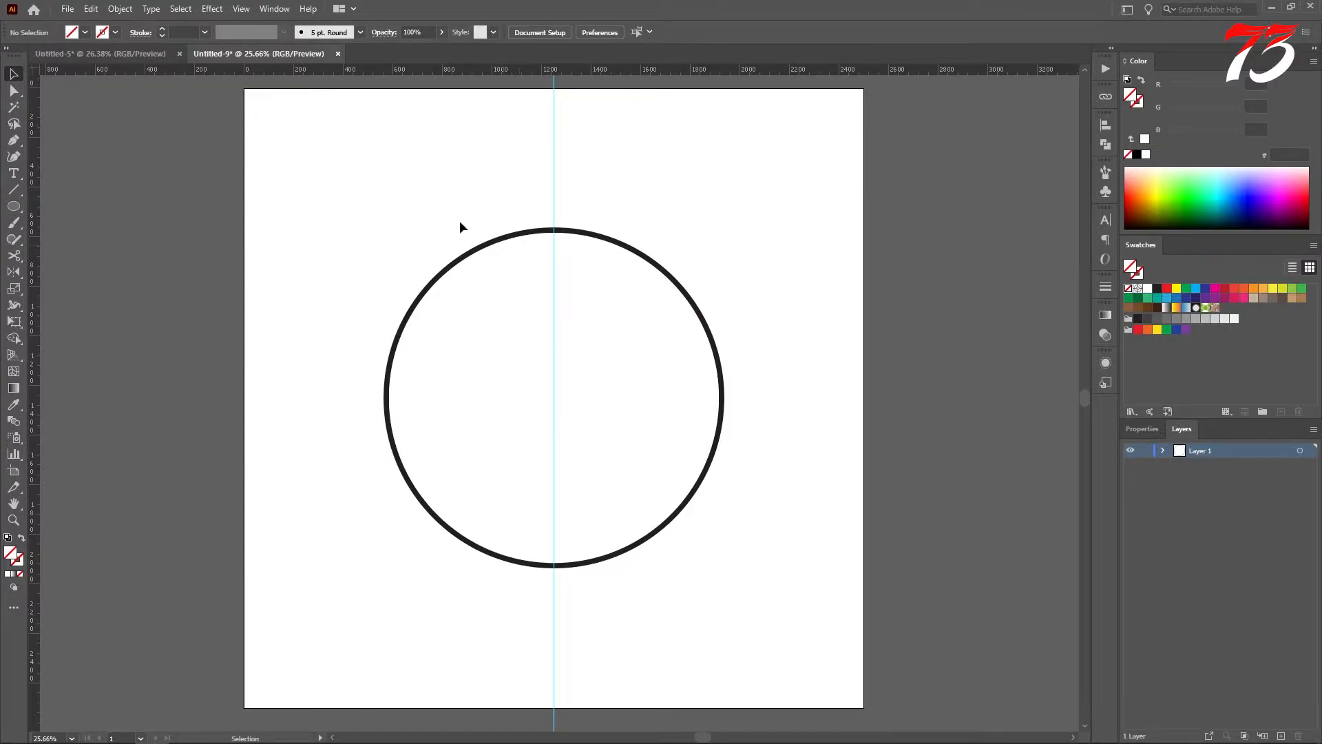
Step: Delete the circle's right anchor point so that only the semicircle left of the guide remains
click(14, 93)
drag(670, 250, 803, 538)
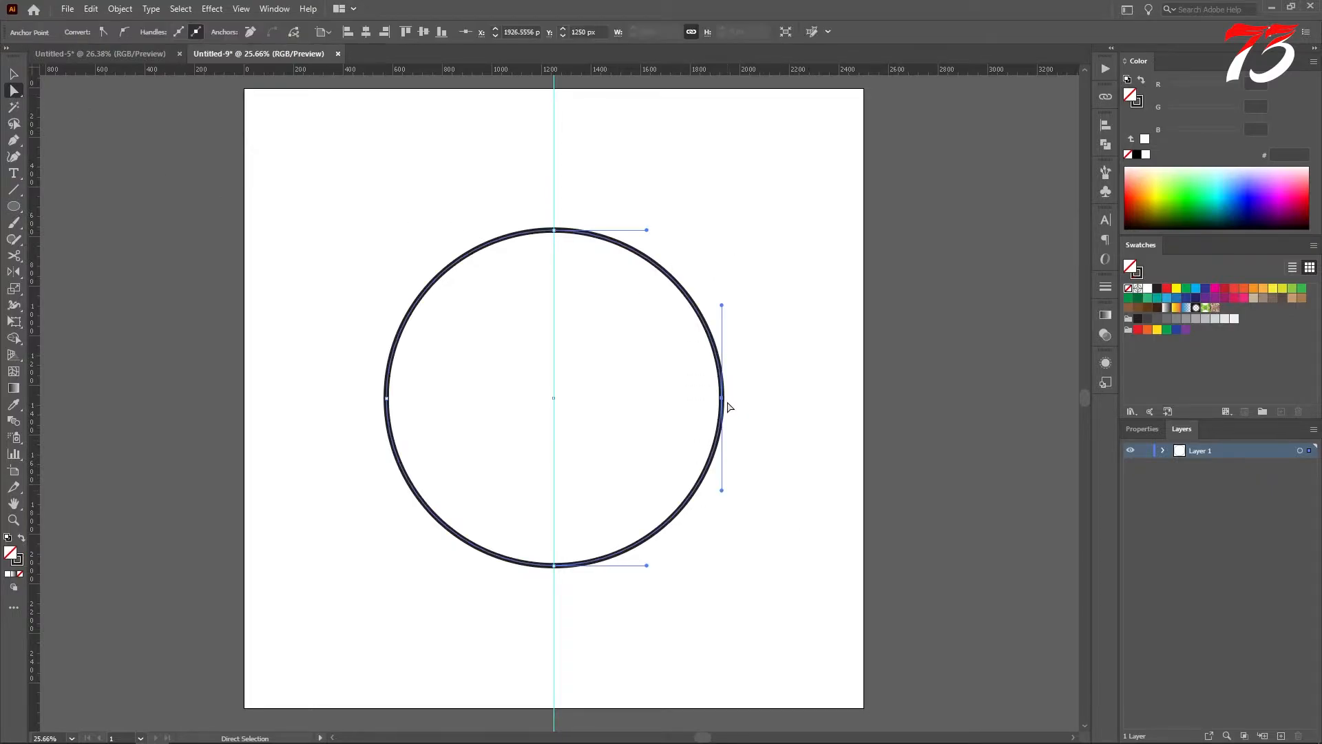
mouse_move(723, 399)
mouse_down()
mouse_move(738, 390)
mouse_move(709, 398)
mouse_move(738, 384)
mouse_up()
key(Delete)
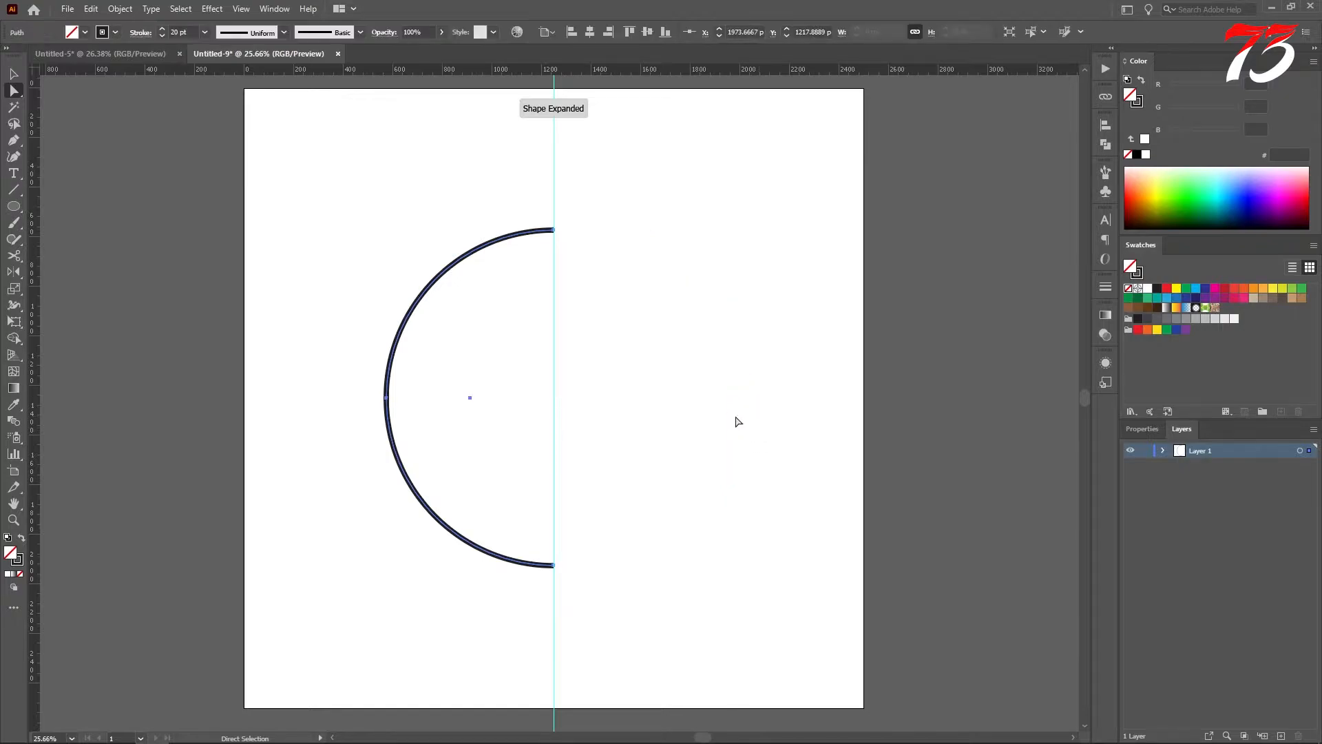
key(v)
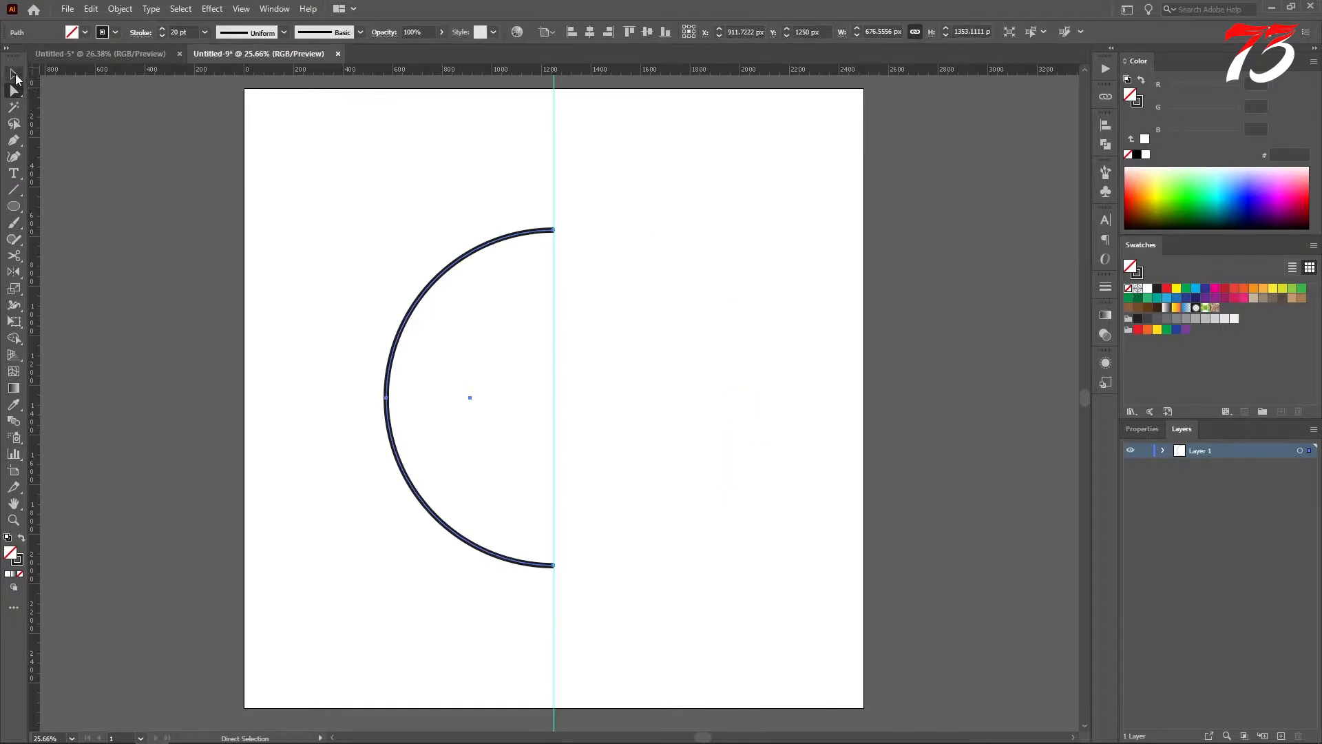
click(349, 177)
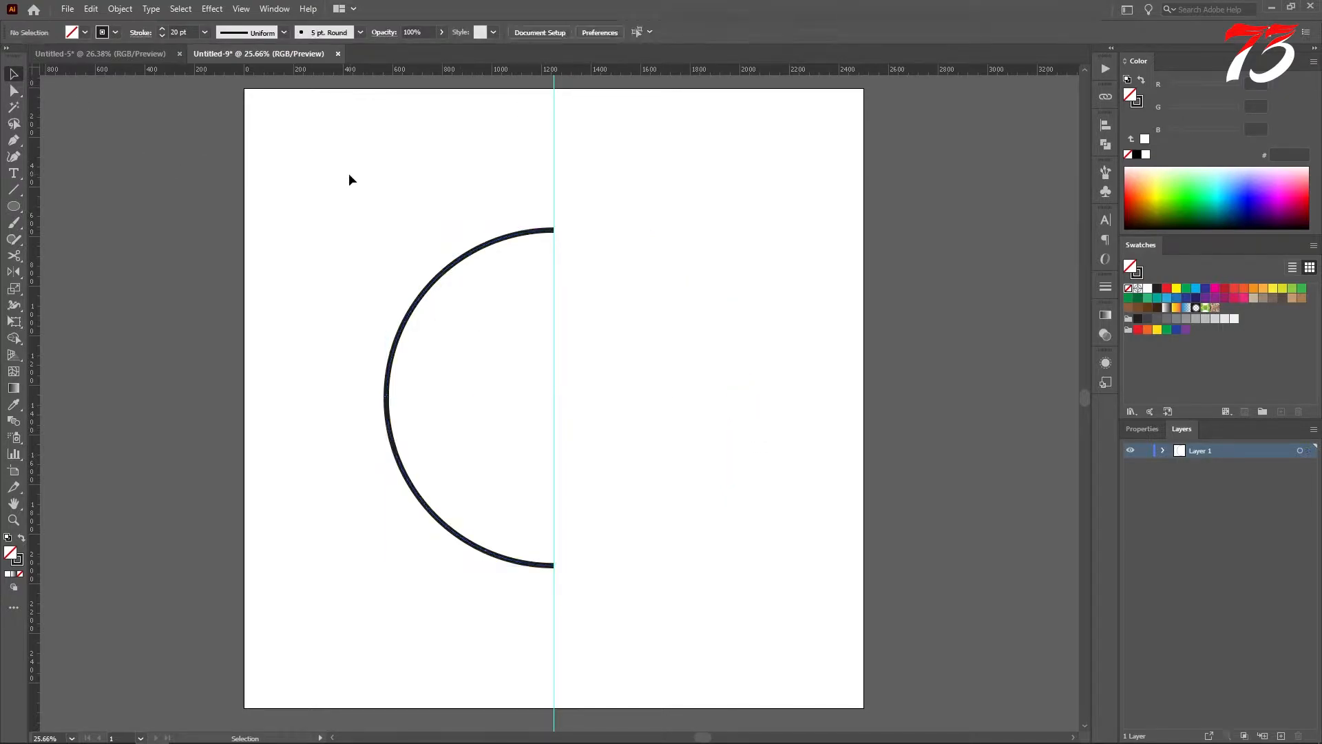
Step: Draw a vertical line about 1397 px long beside the semicircle and rotate it 45 degrees counterclockwise
click(12, 195)
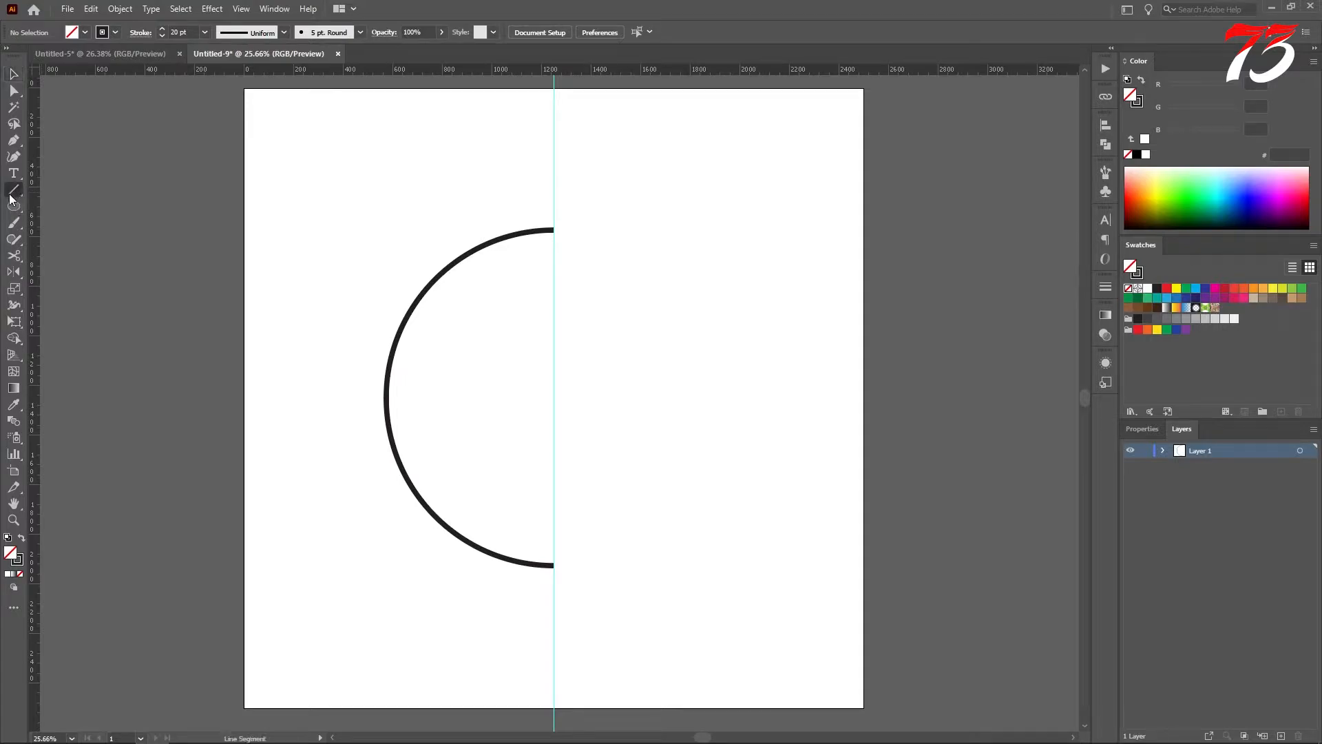
drag(683, 198, 693, 543)
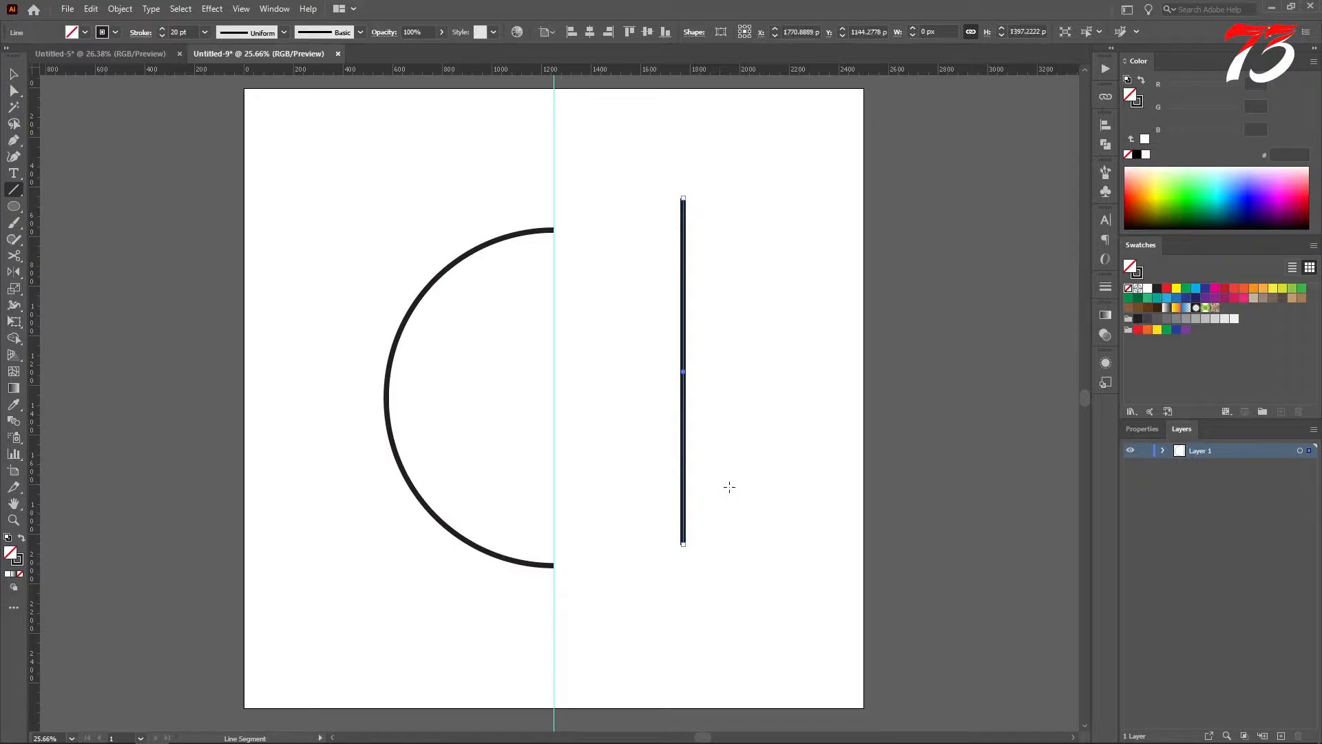
key(v)
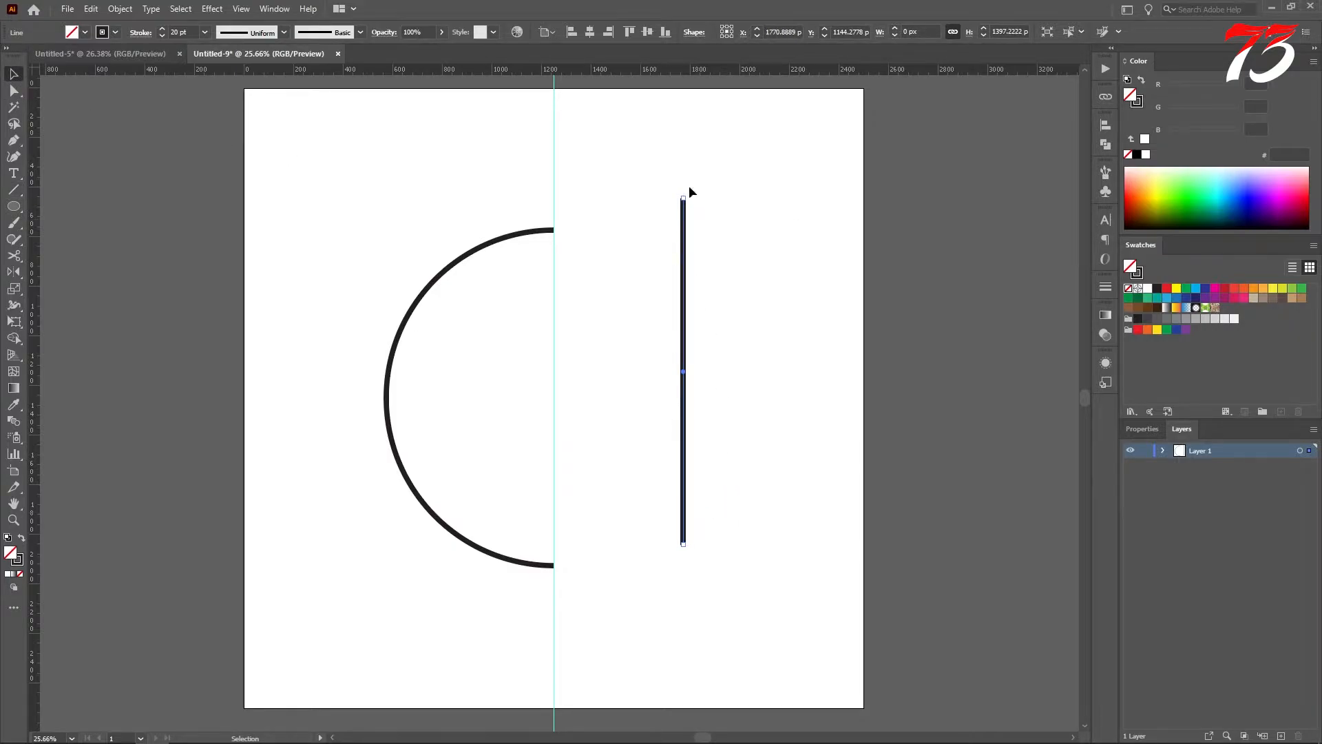
drag(690, 192, 622, 245)
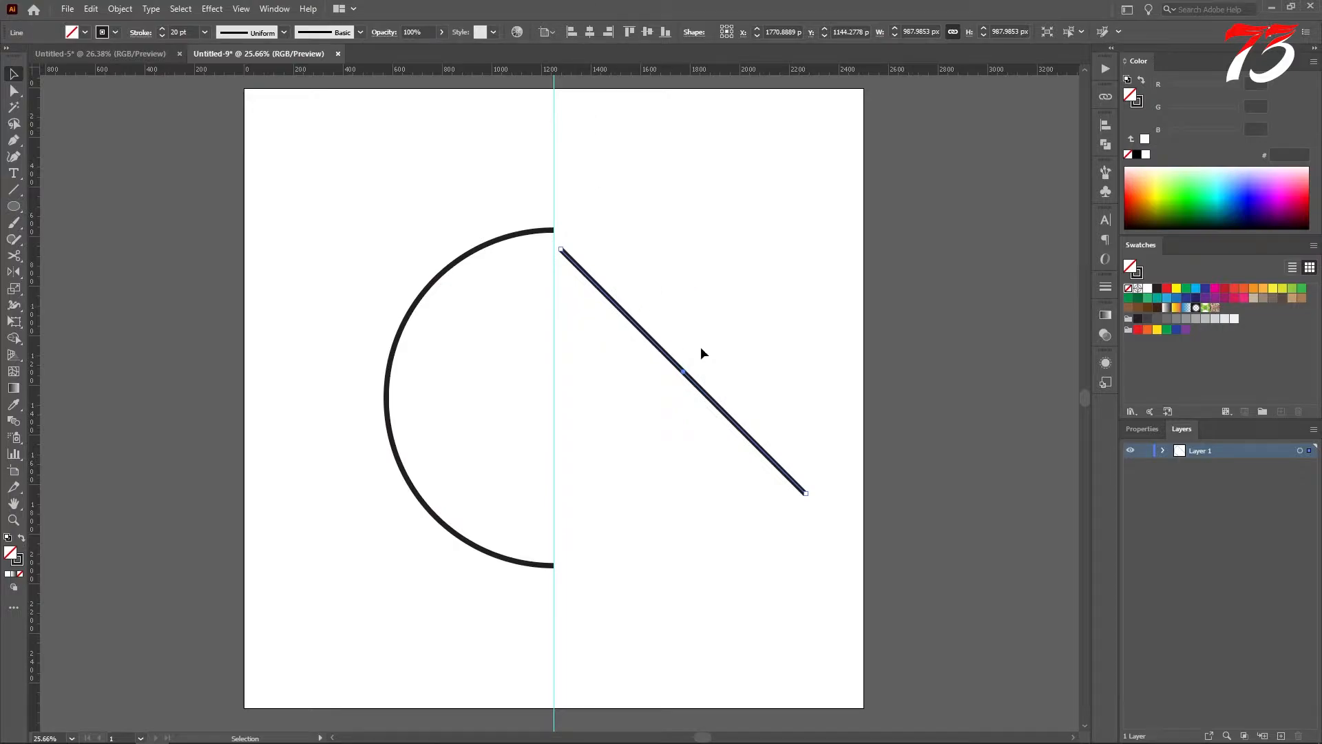
Step: Center the diagonal line horizontally and vertically on the artboard and check where its end meets the semicircle
click(589, 33)
click(648, 31)
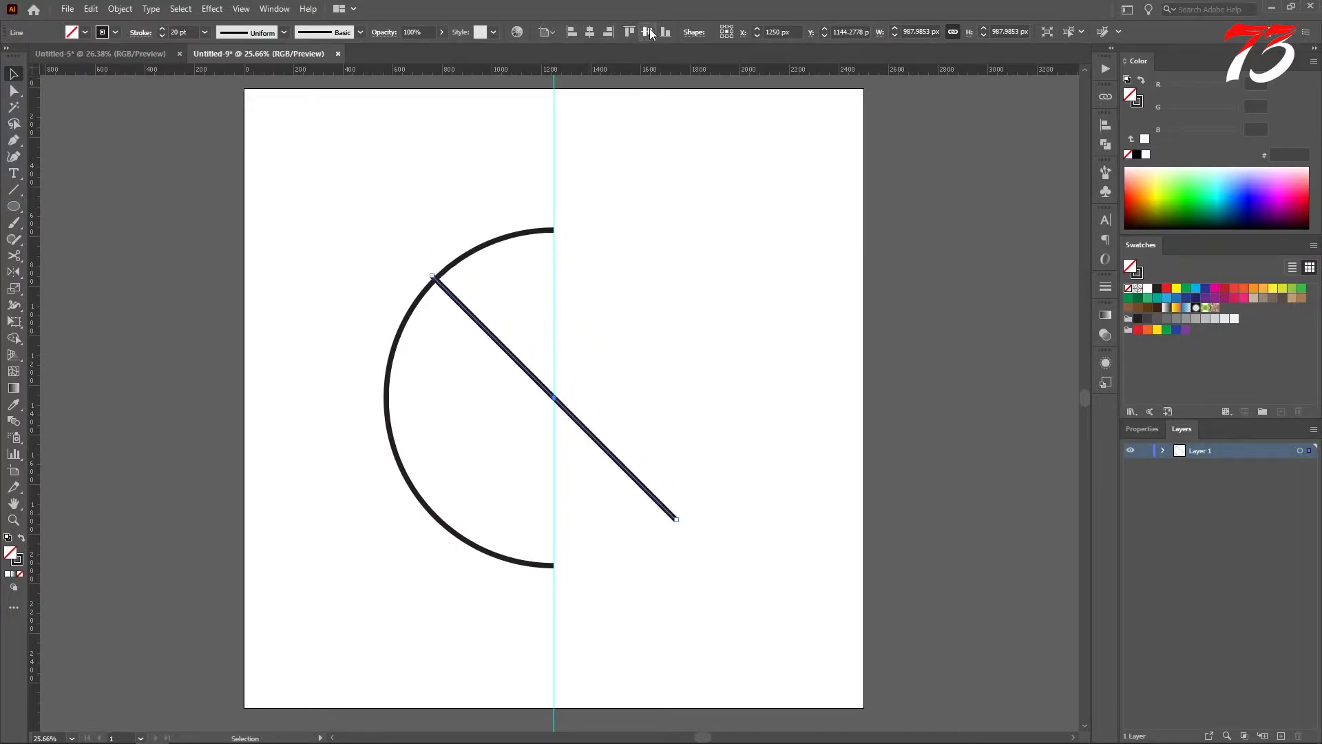
click(656, 391)
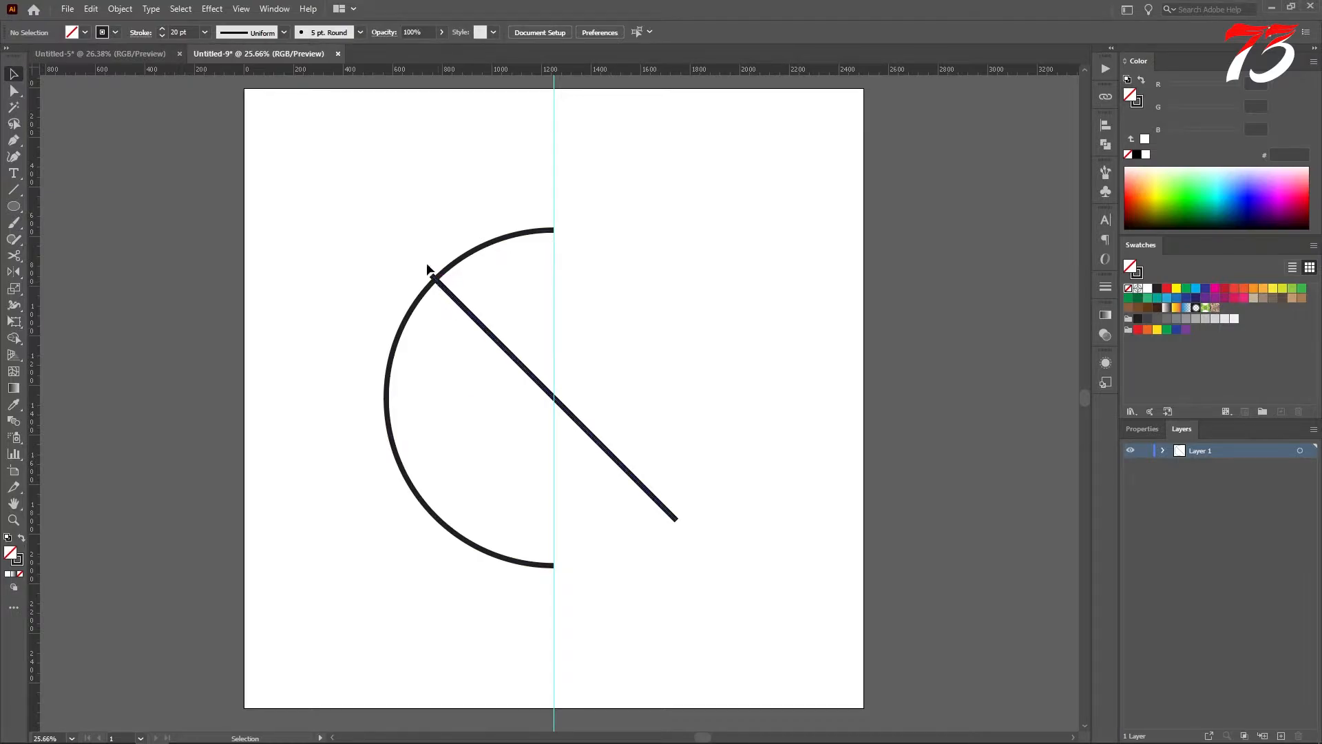
key(ctrl+a)
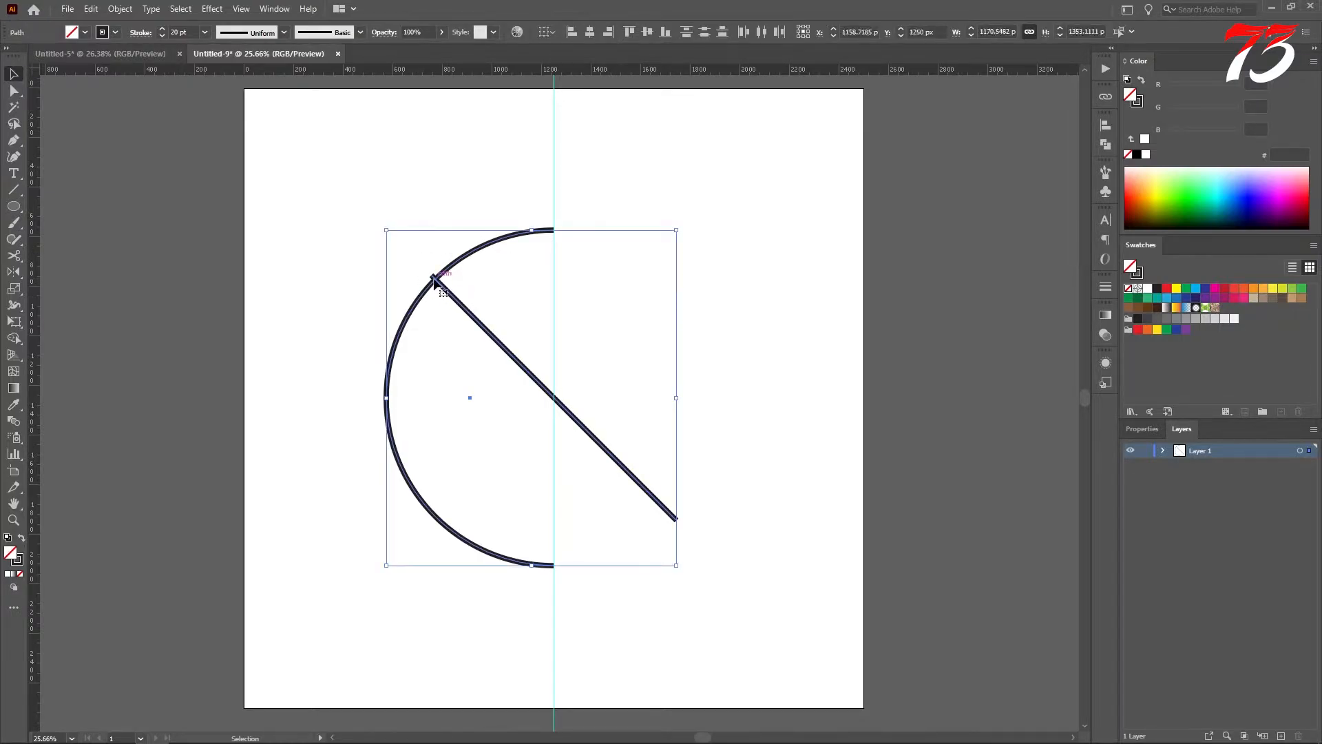
scroll(447, 293, up, 2)
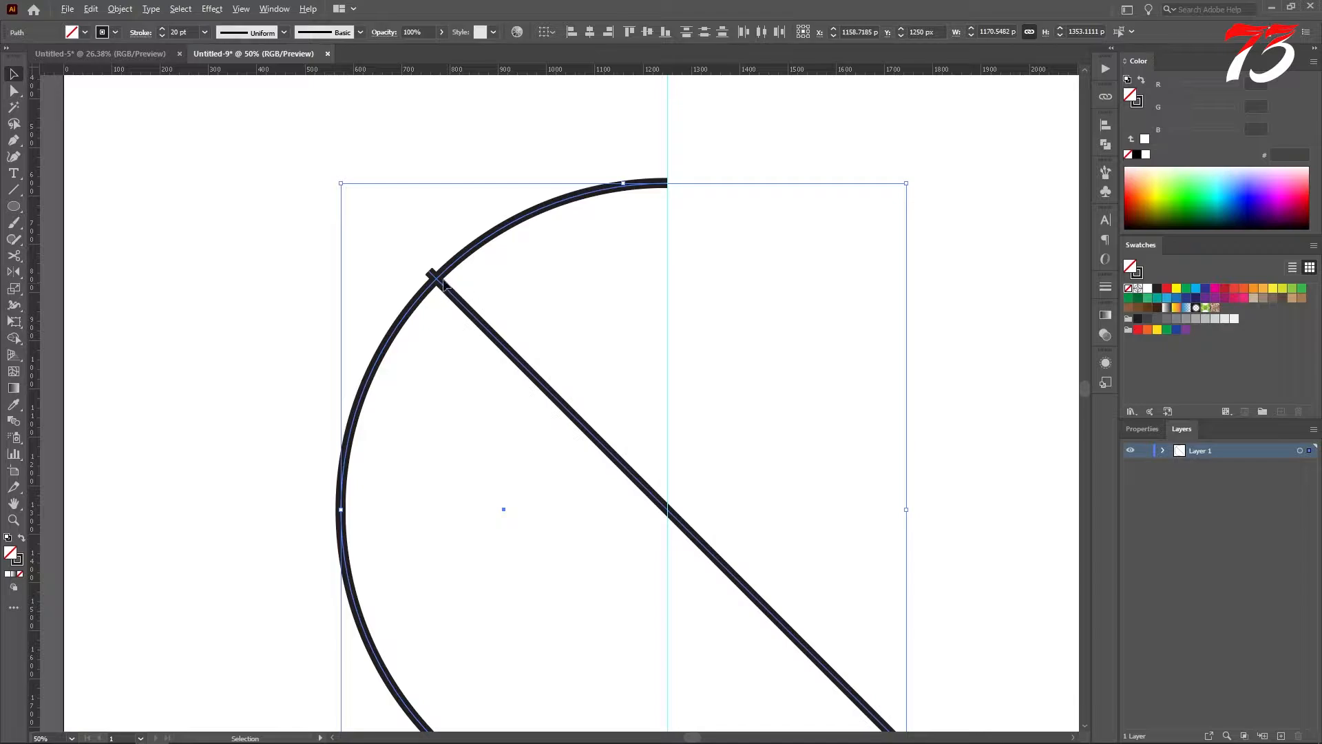
scroll(444, 283, down, 1)
click(501, 286)
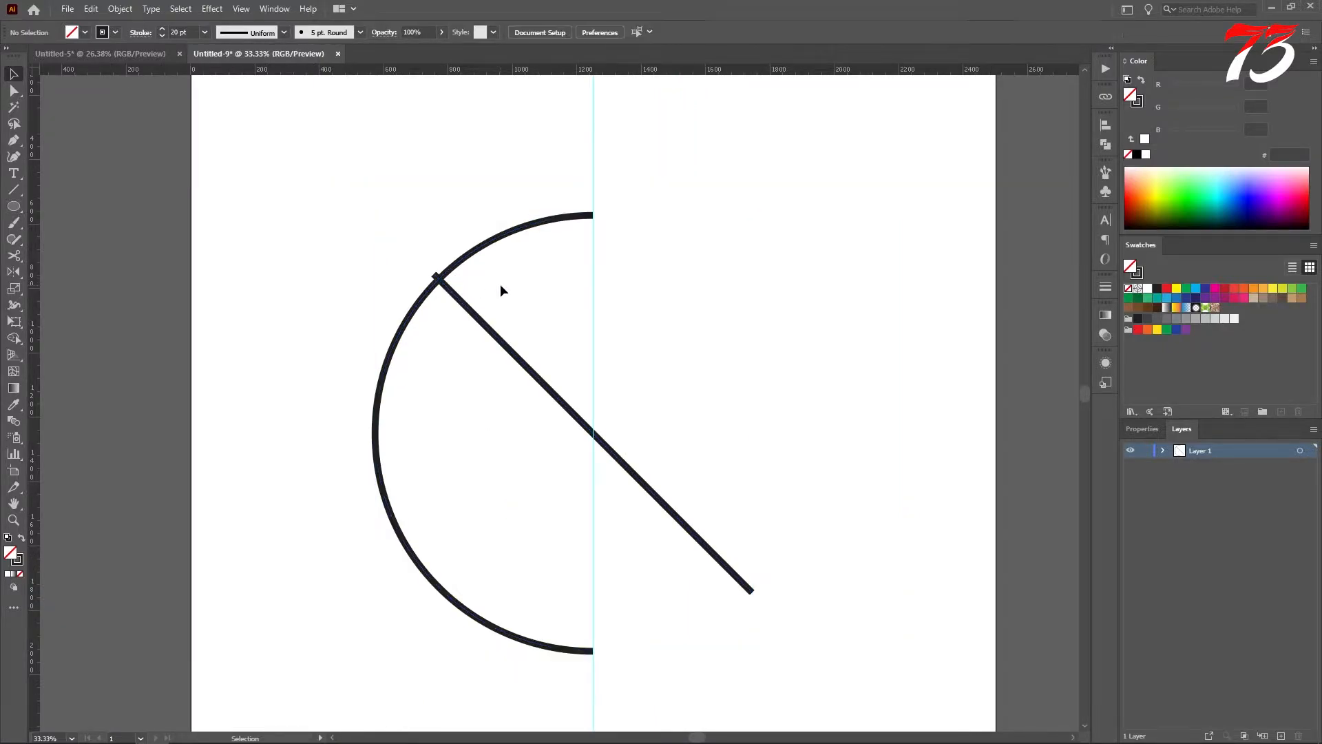
Step: Draw a small circle about 171 px across near the artboard's upper-left corner with a 20 pt stroke
drag(10, 207, 61, 241)
drag(297, 167, 327, 181)
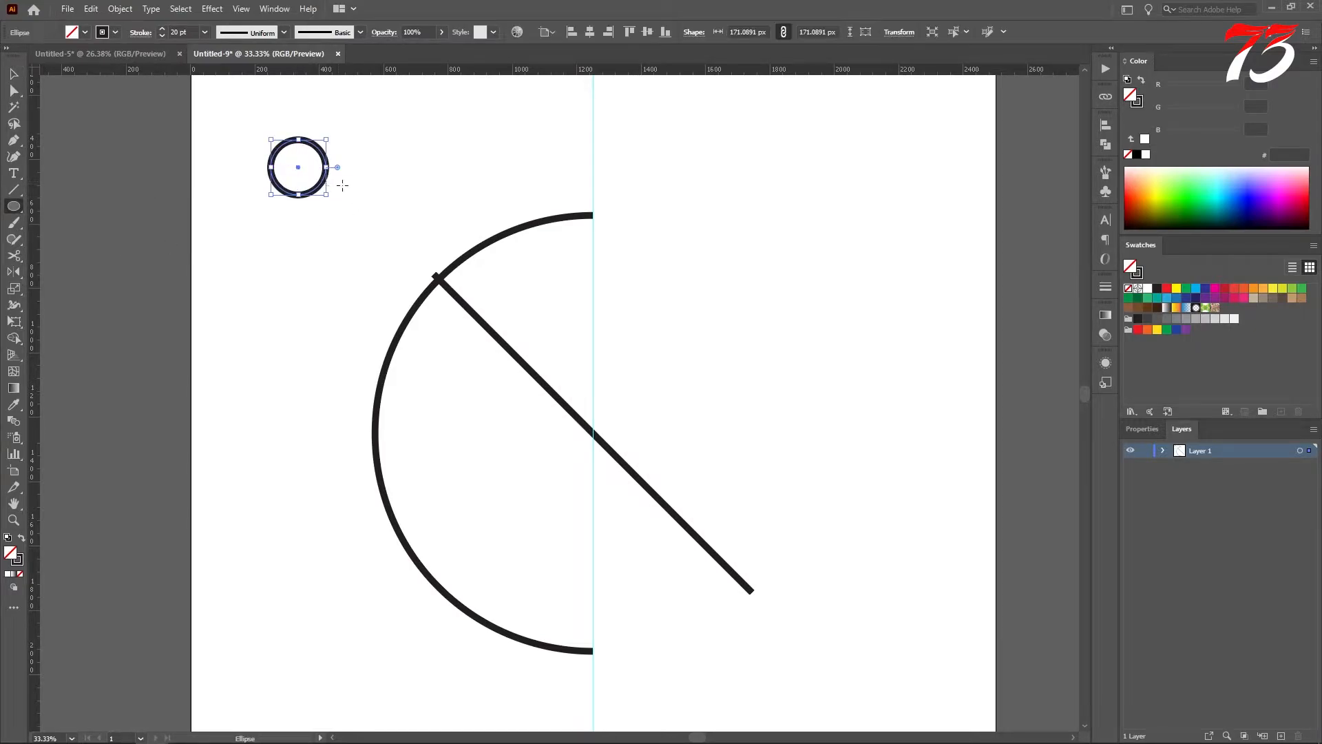
click(205, 32)
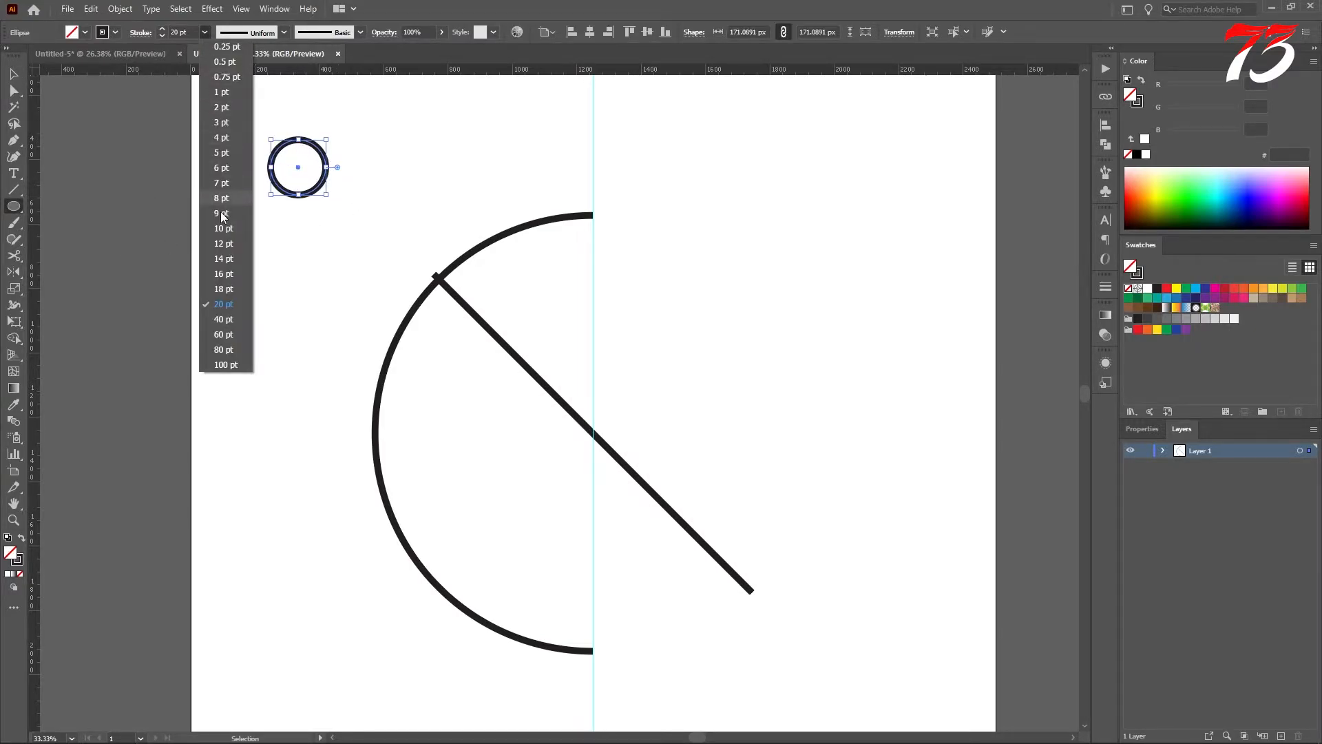
click(221, 305)
click(14, 74)
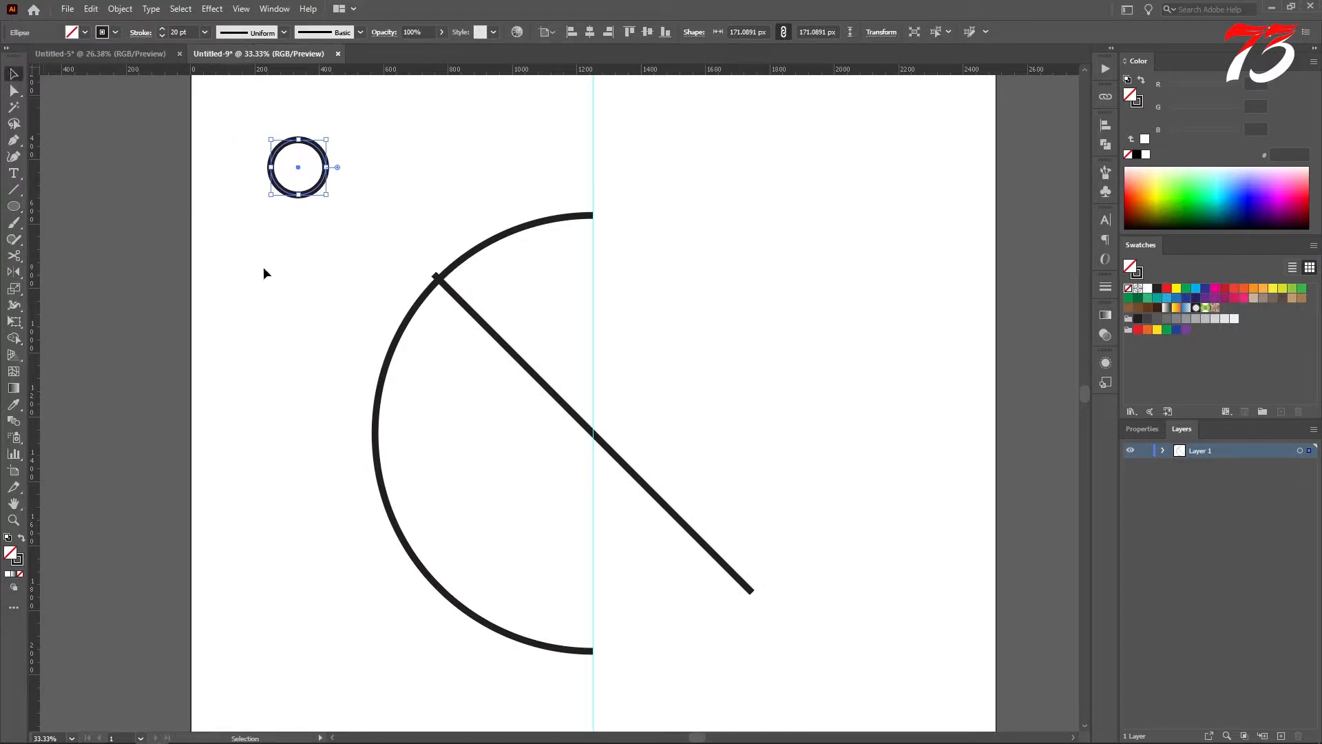
click(292, 239)
Step: Duplicate the small circle in place, shrink the copy to about 105 px across, and swap its fill and stroke
click(318, 189)
key(ctrl)
key(alt+shift)
drag(326, 197, 315, 189)
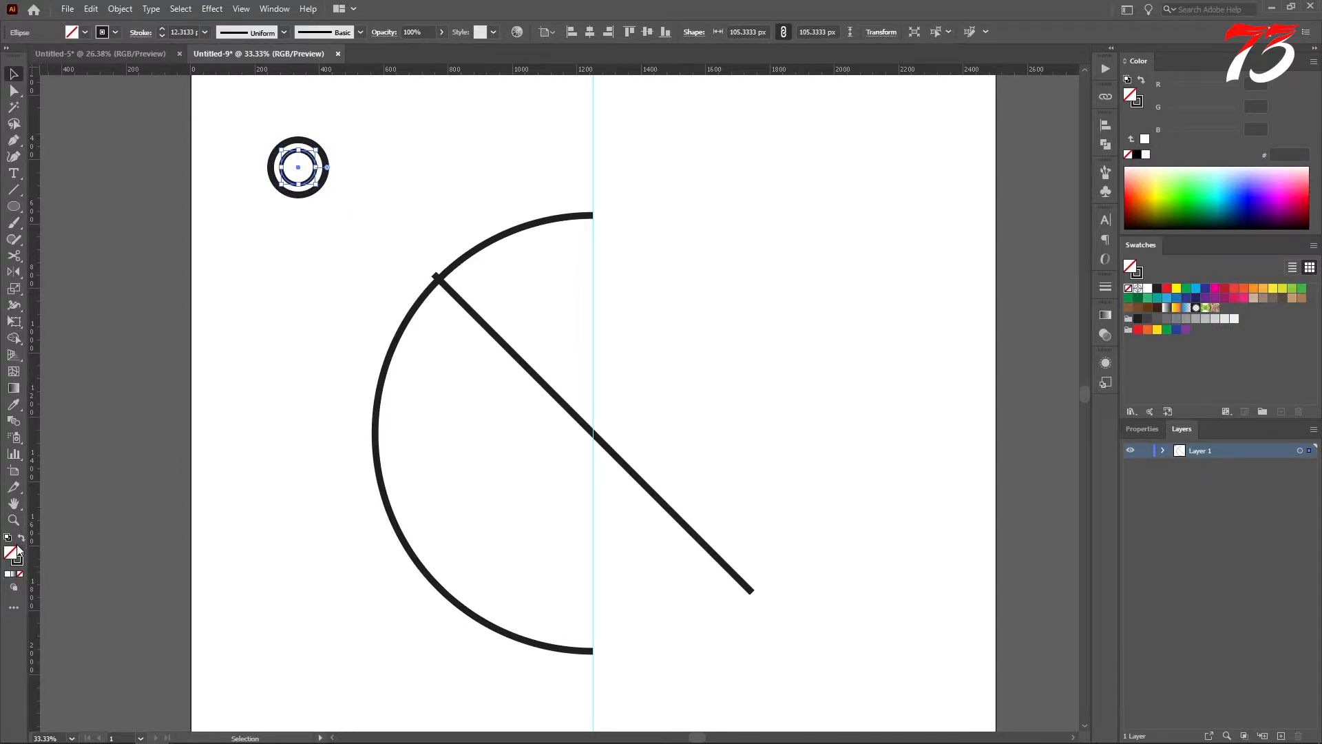
click(20, 539)
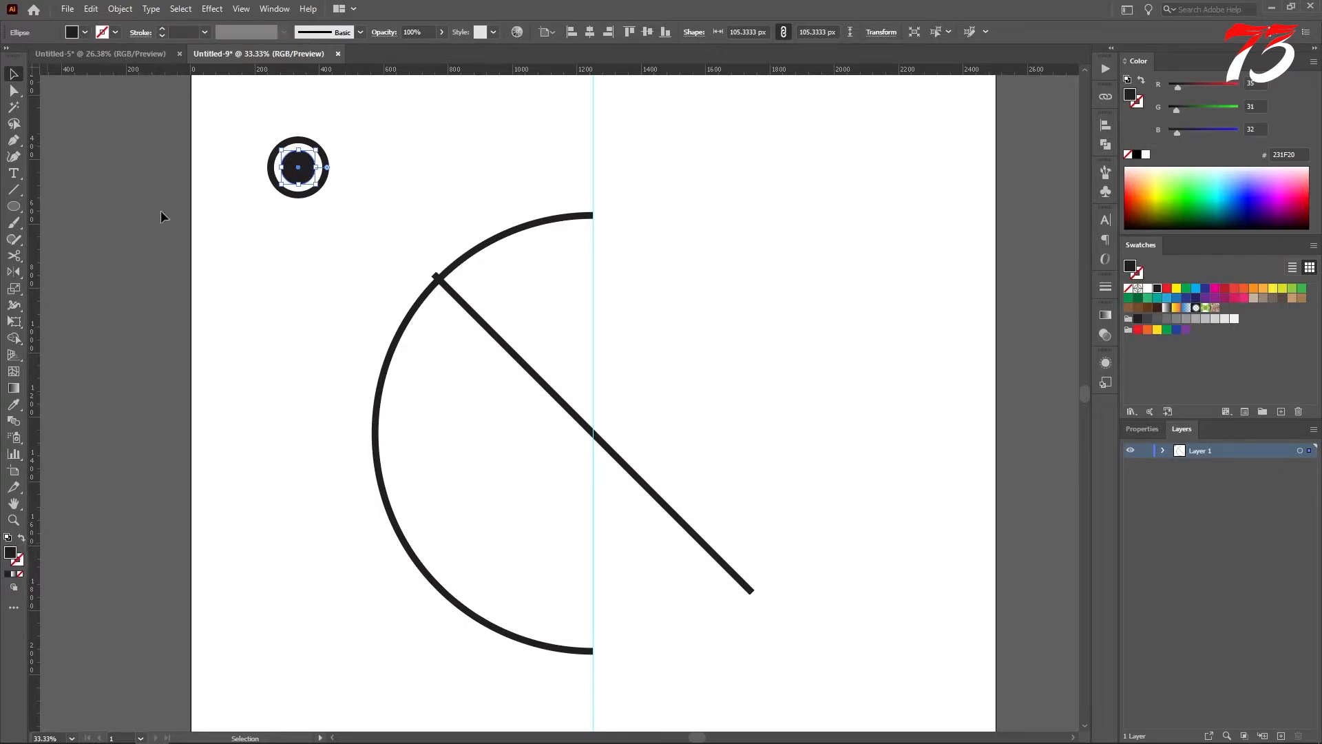
Step: Group the two concentric circles, center them on the line's upper end at the arc, and enlarge the group to about 273 px
drag(370, 204, 242, 128)
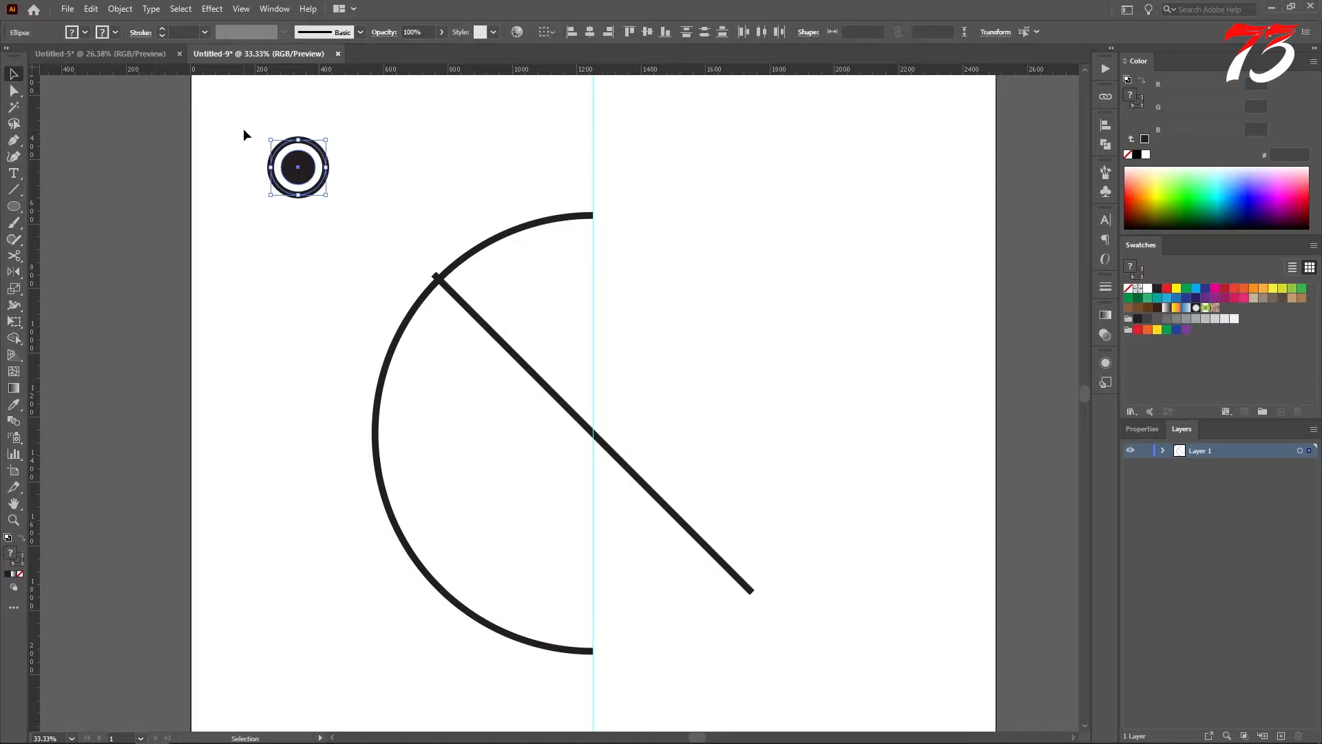
key(ctrl+g)
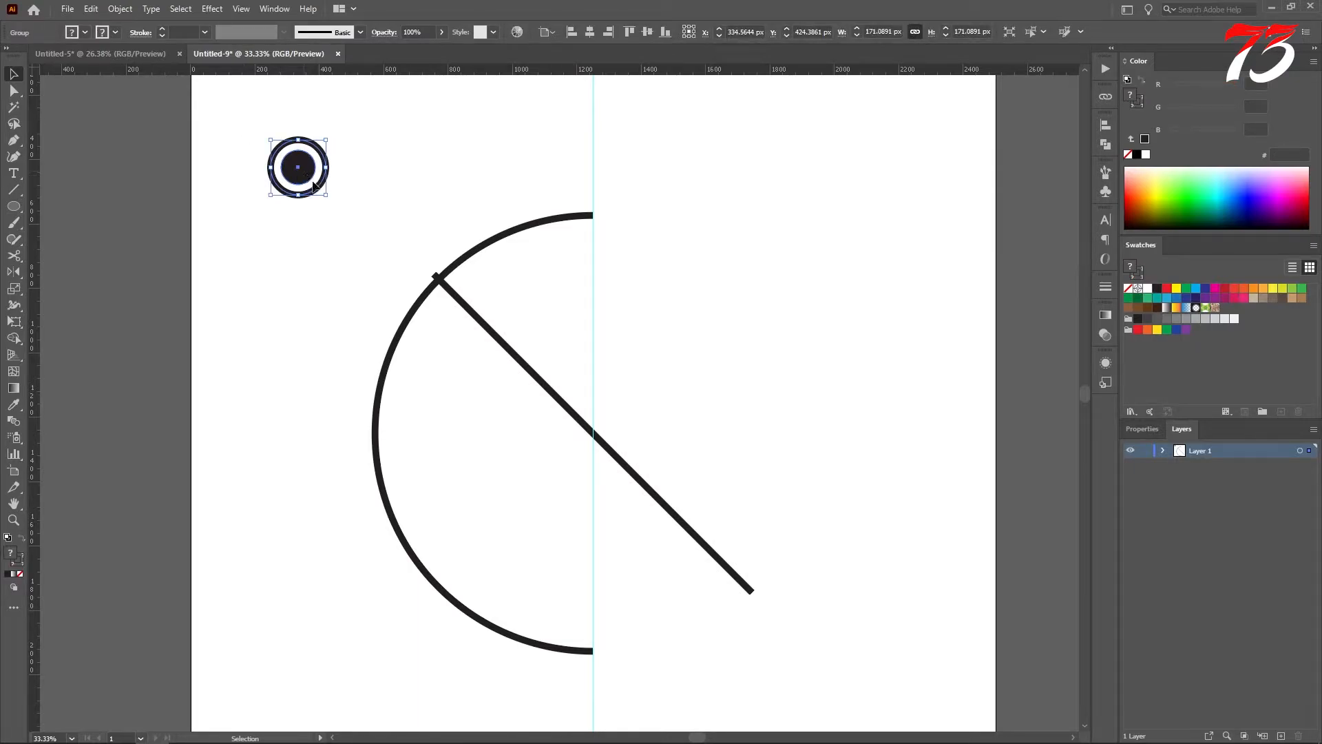
drag(306, 180, 363, 216)
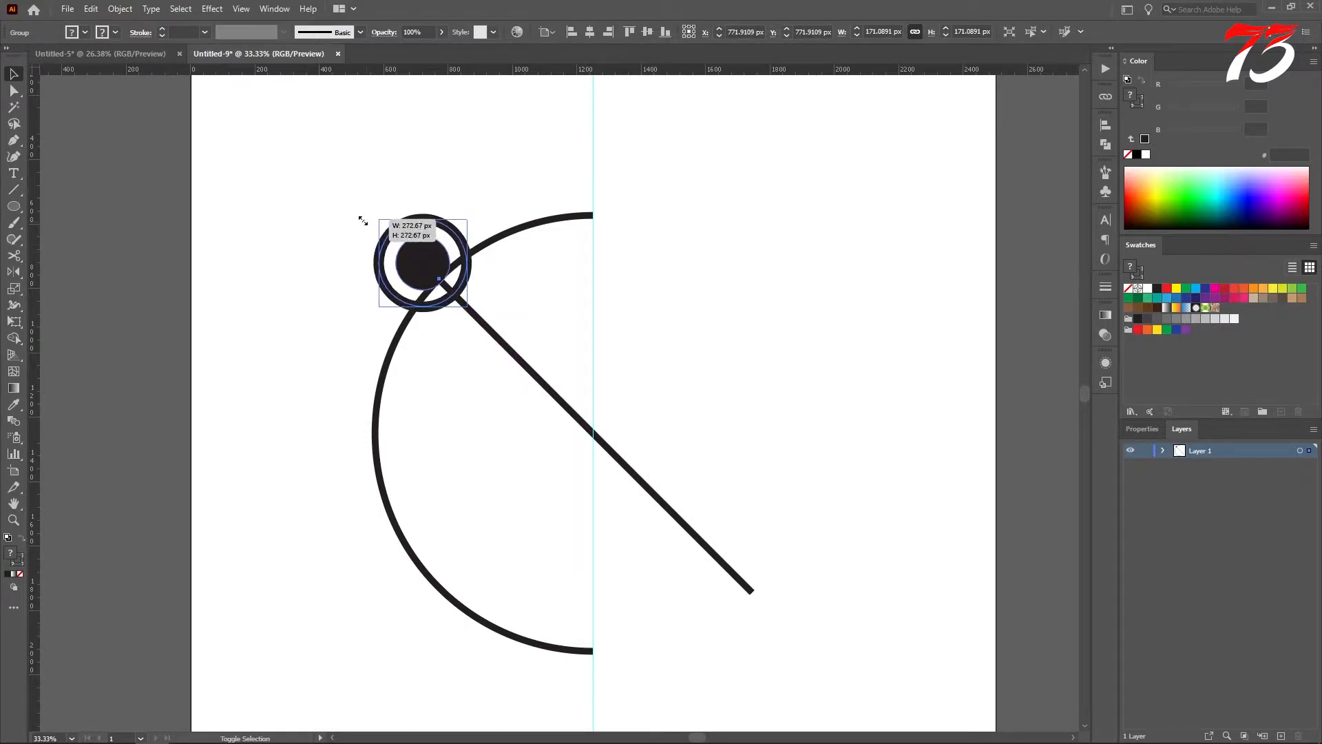
drag(435, 275, 447, 288)
click(517, 284)
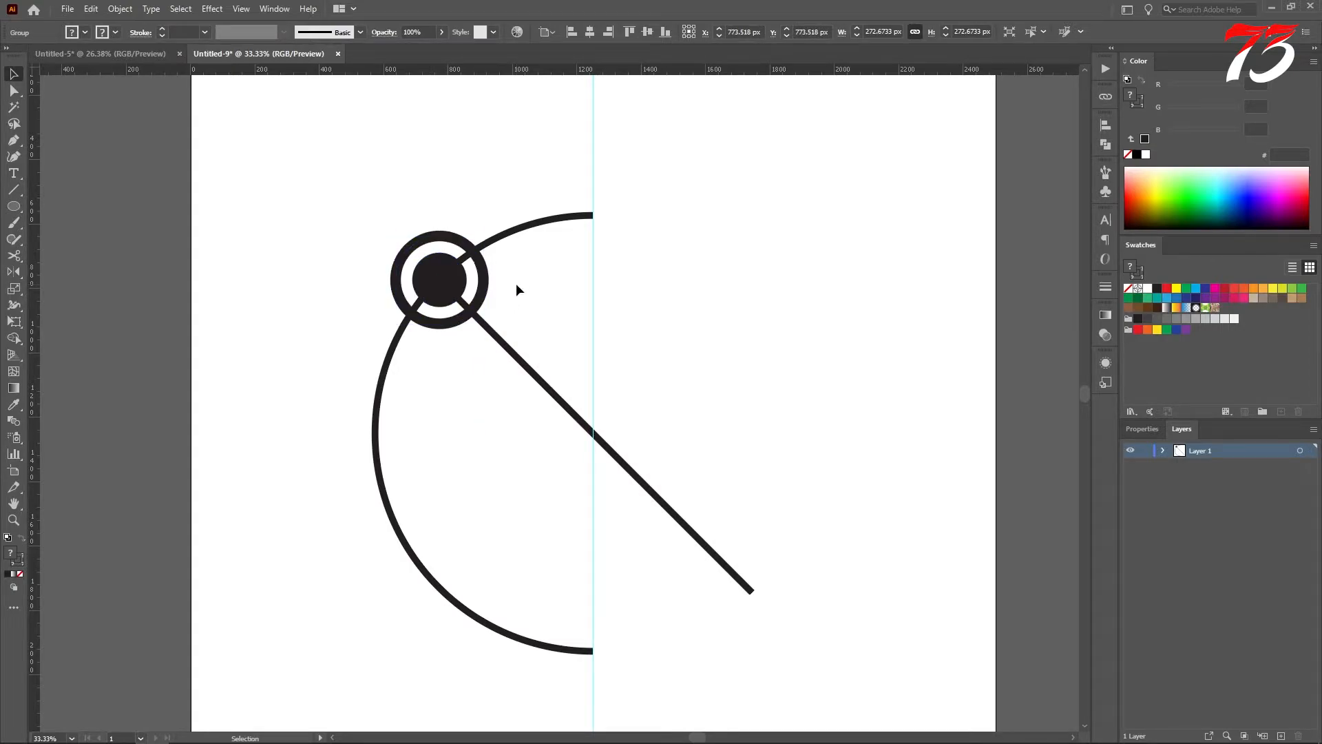
Step: Ungroup the two concentric circles at the diagonal line's upper end and clear the selection
click(14, 90)
click(451, 244)
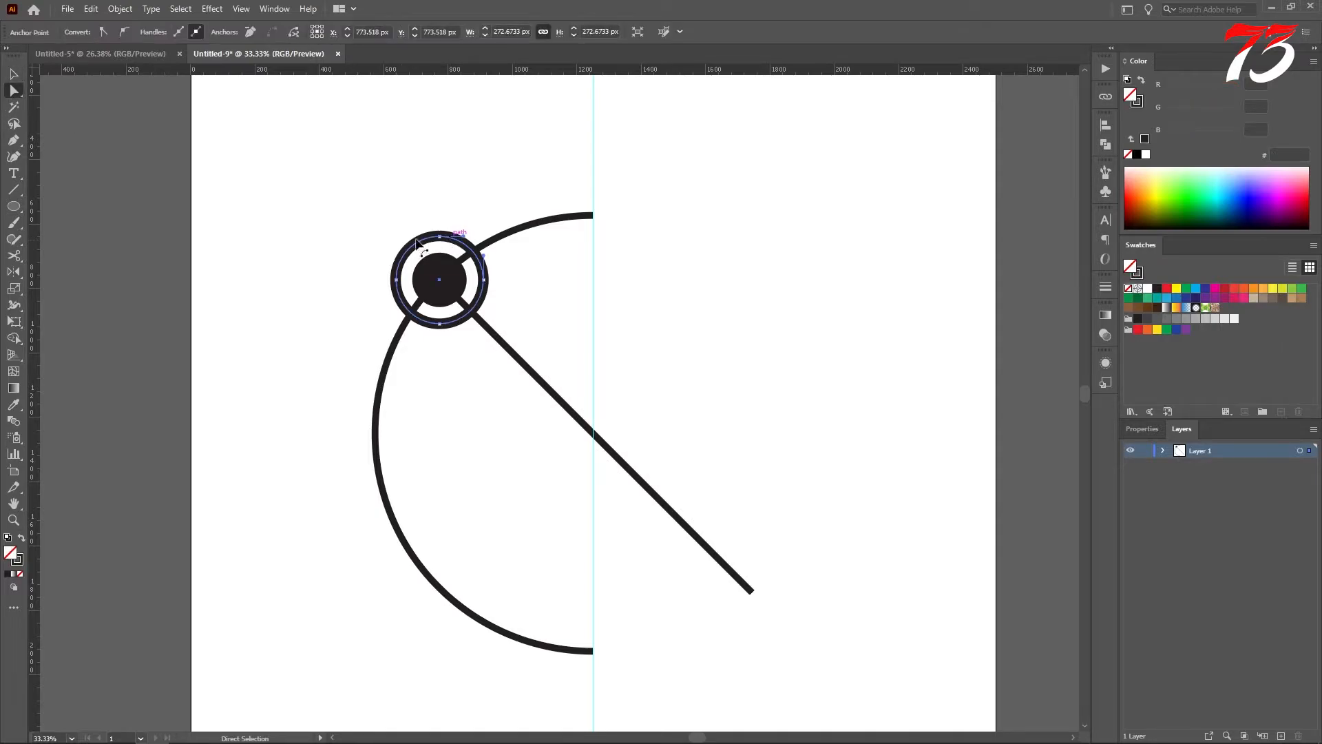
click(14, 73)
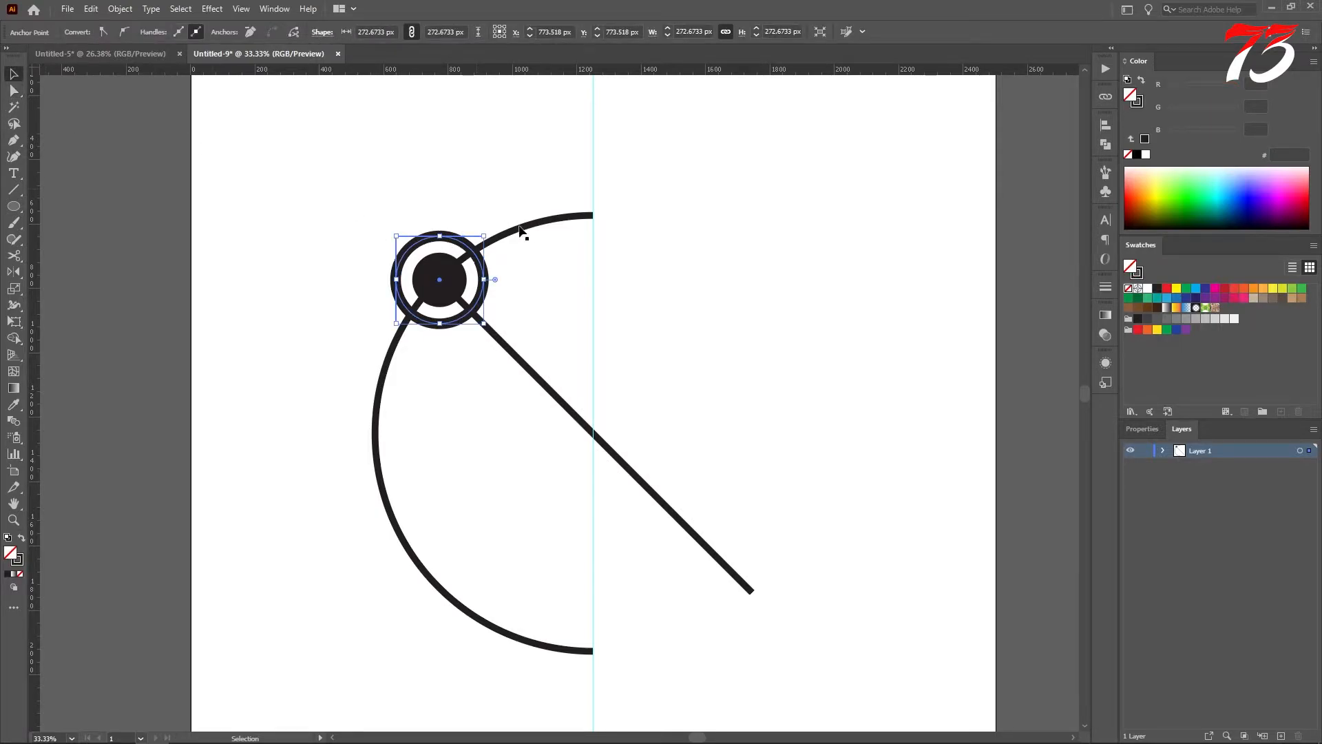
right_click(440, 238)
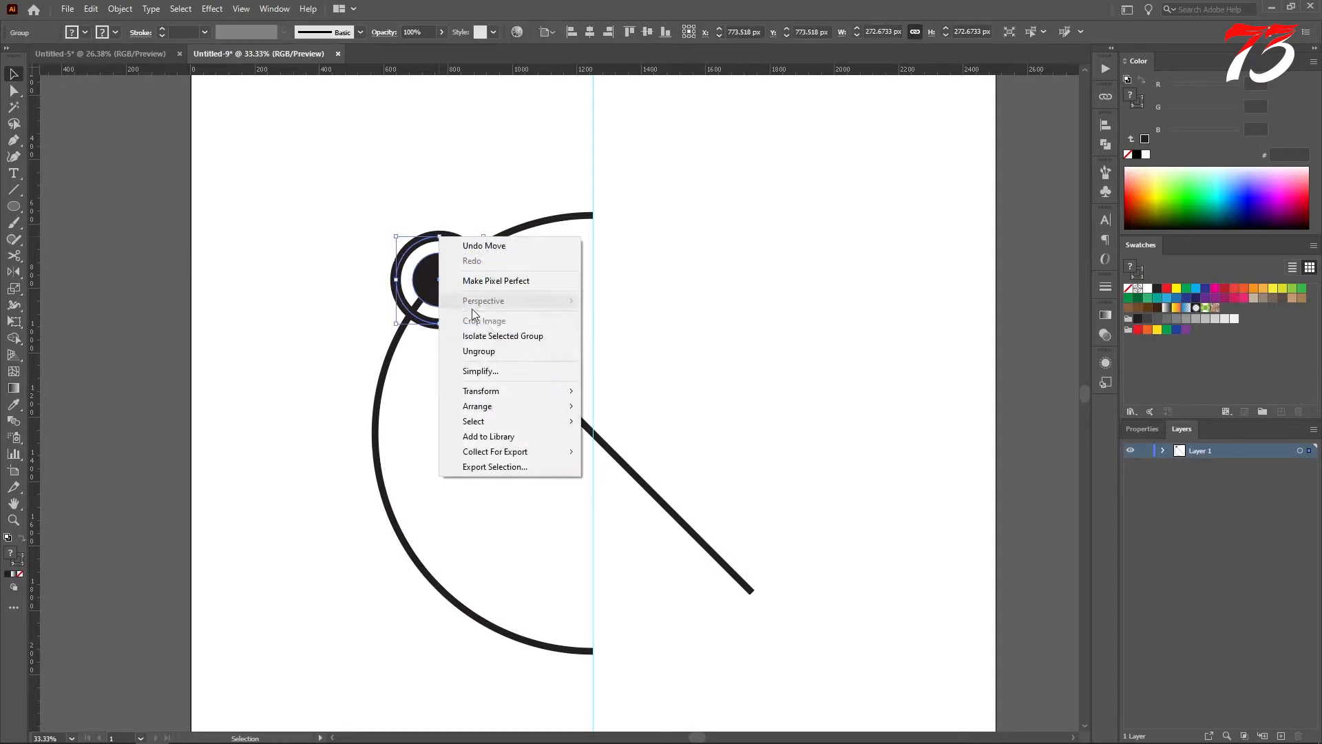
click(478, 351)
click(525, 207)
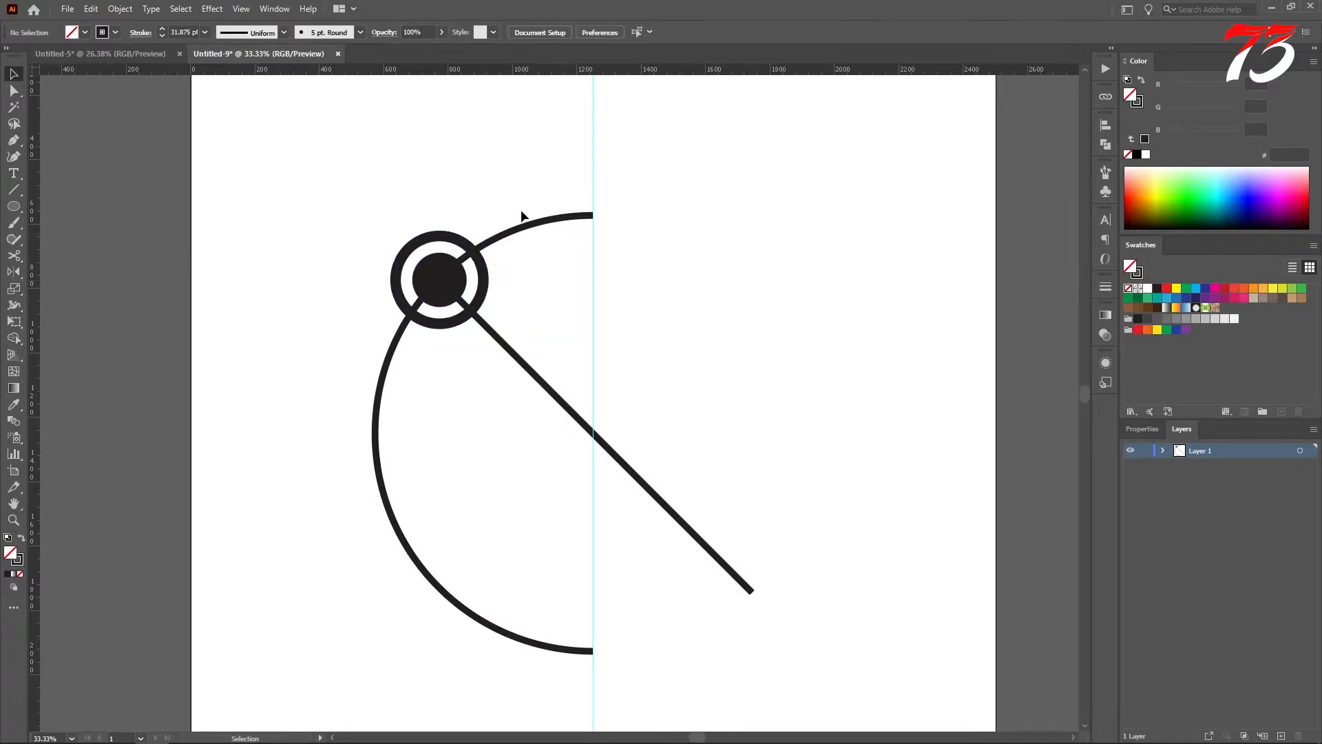
Step: Set the outer ring's stroke weight to 20 pt
click(453, 242)
click(205, 32)
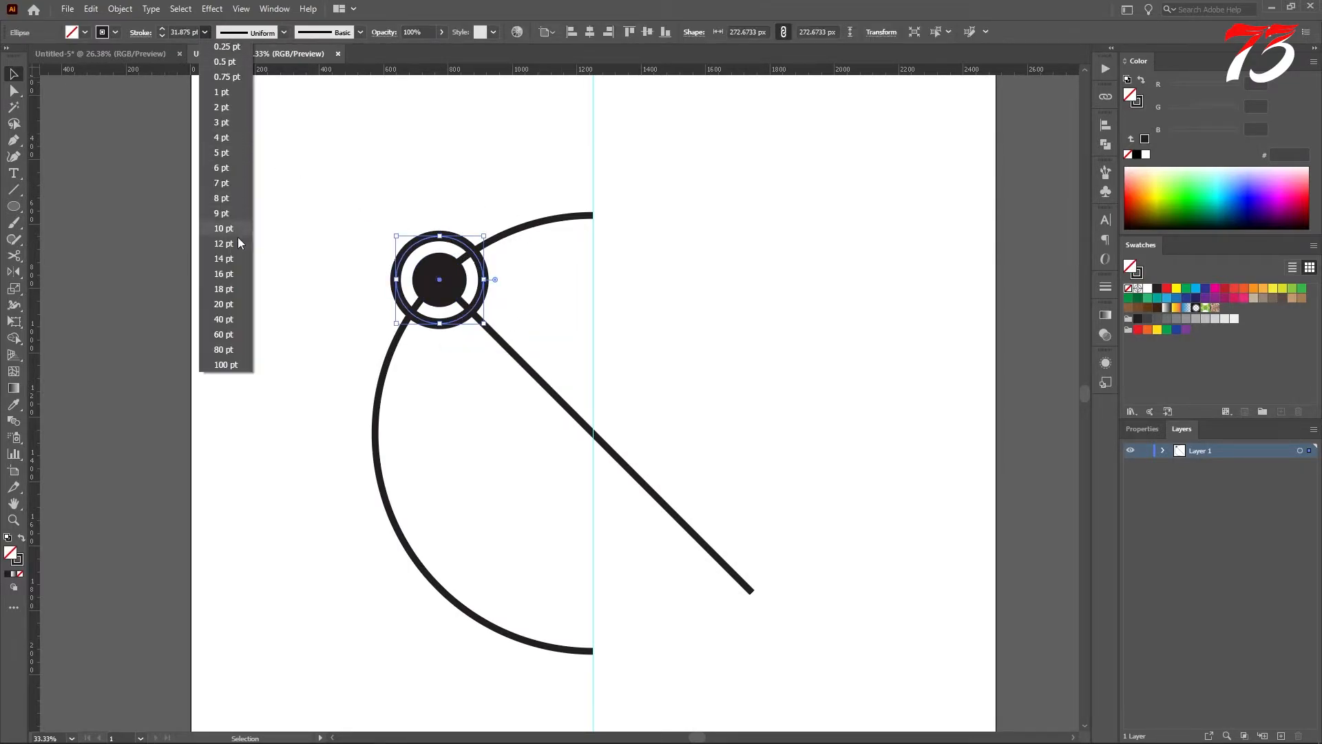
click(227, 303)
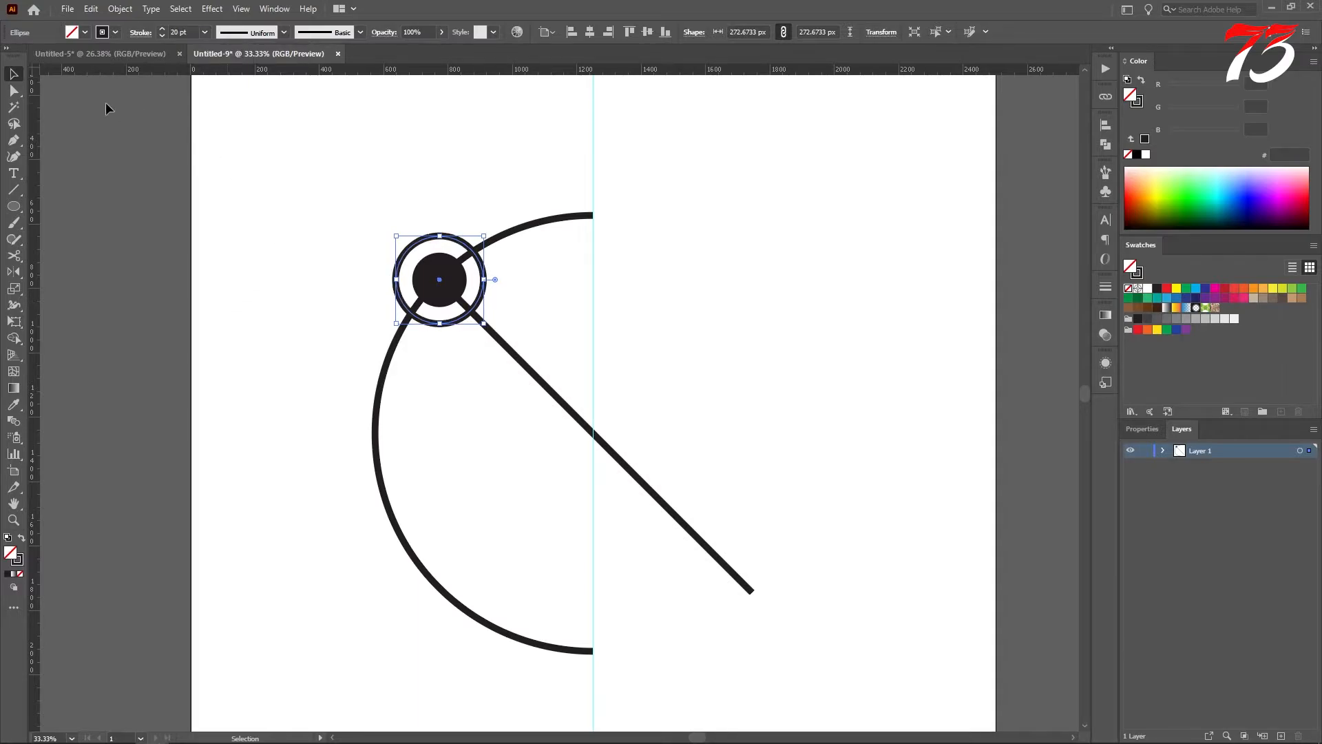
click(317, 205)
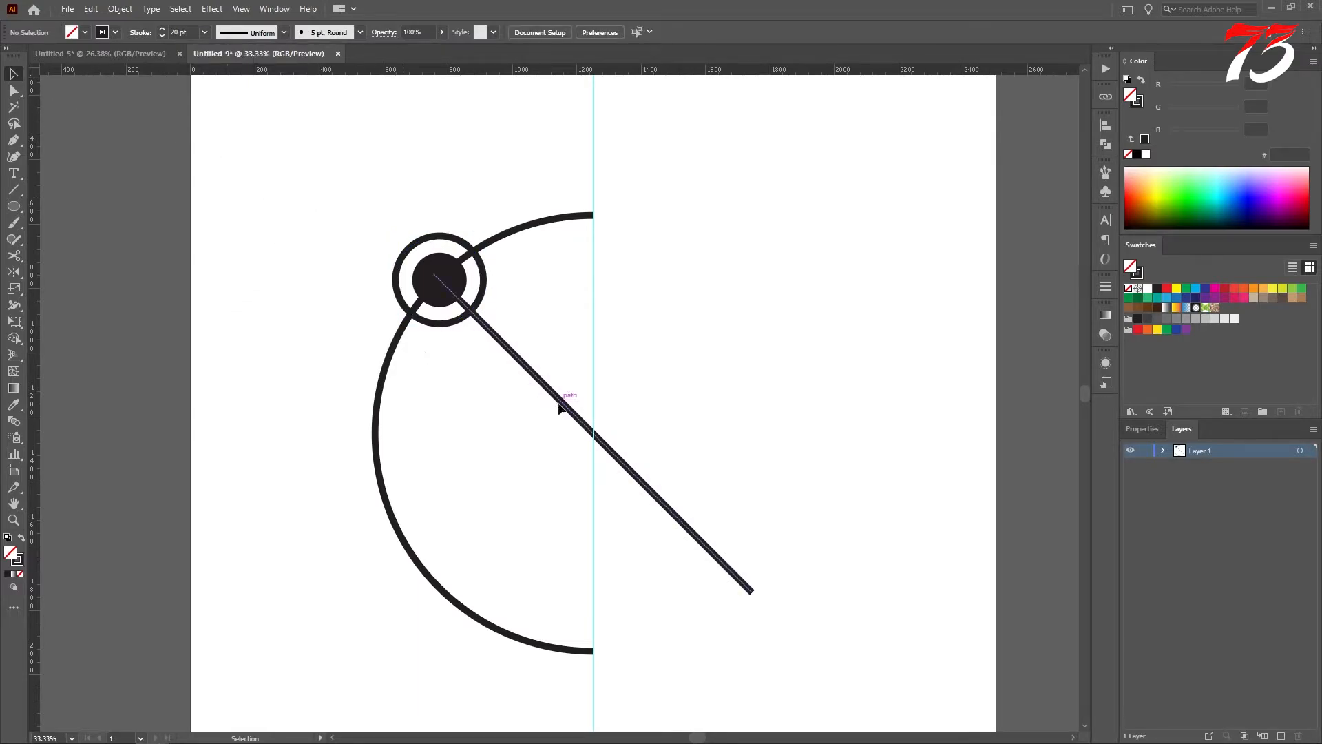
Step: Reflect a copy of the diagonal line across the vertical axis to form an X at the artboard's center
click(544, 384)
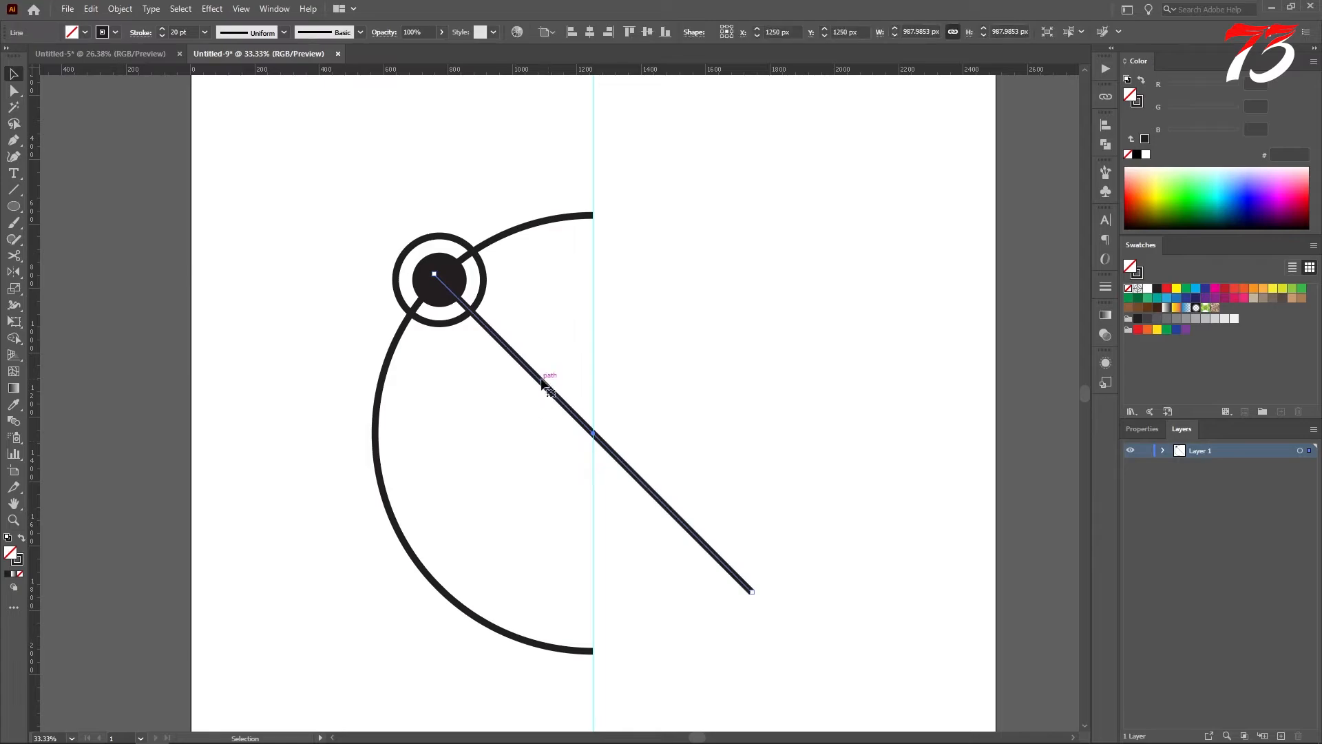
right_click(544, 384)
mouse_move(606, 614)
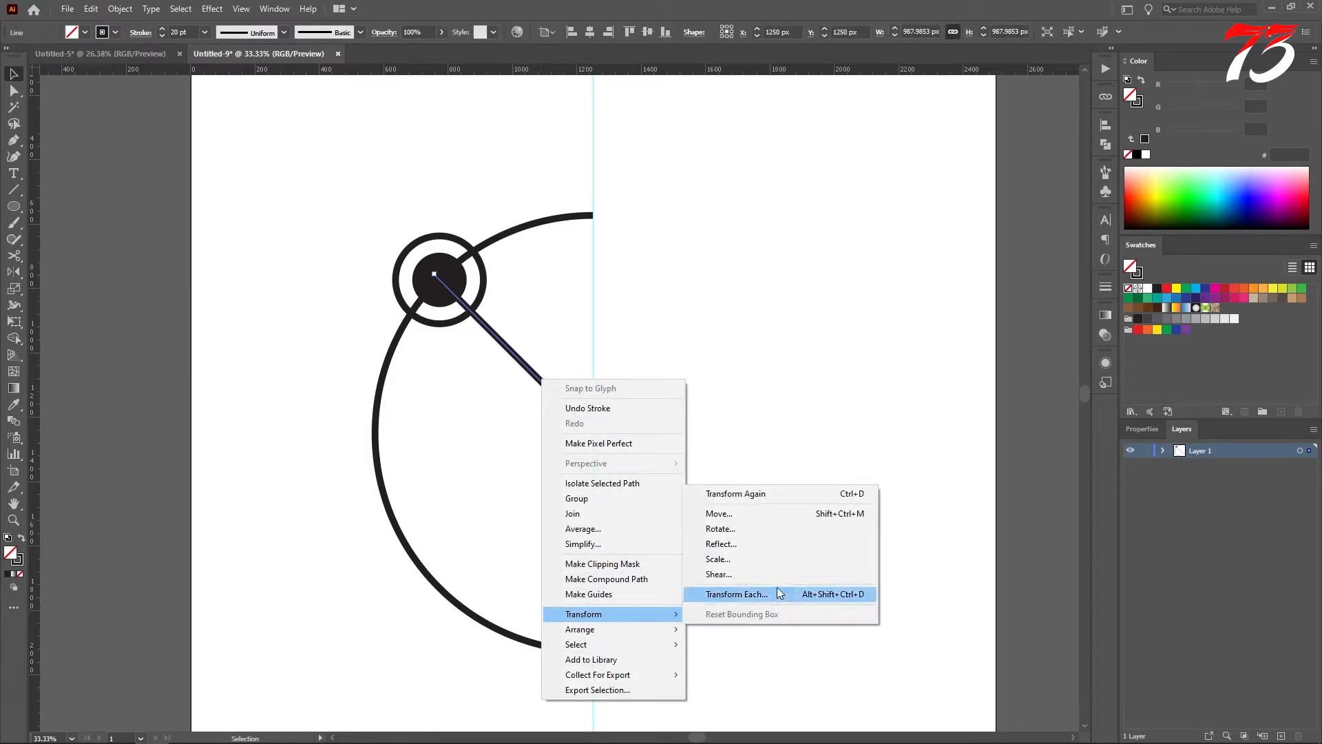
click(732, 549)
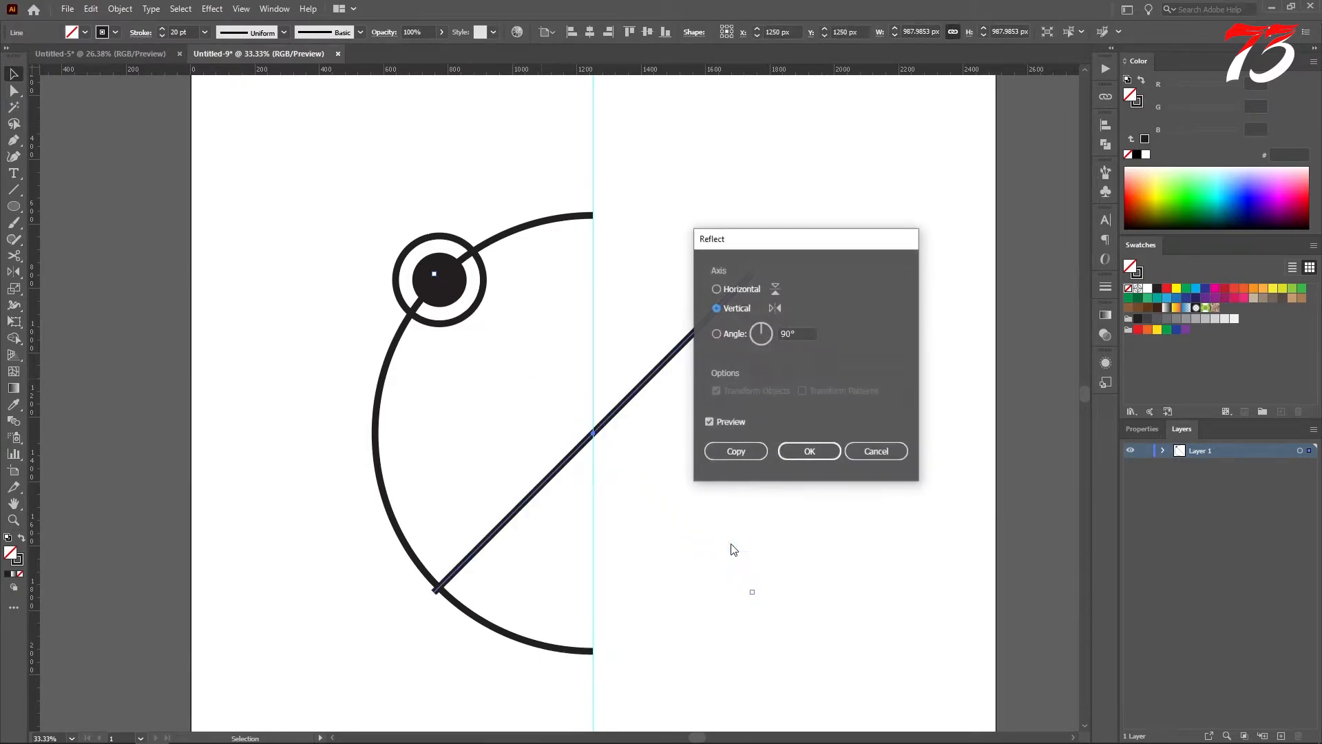
click(731, 452)
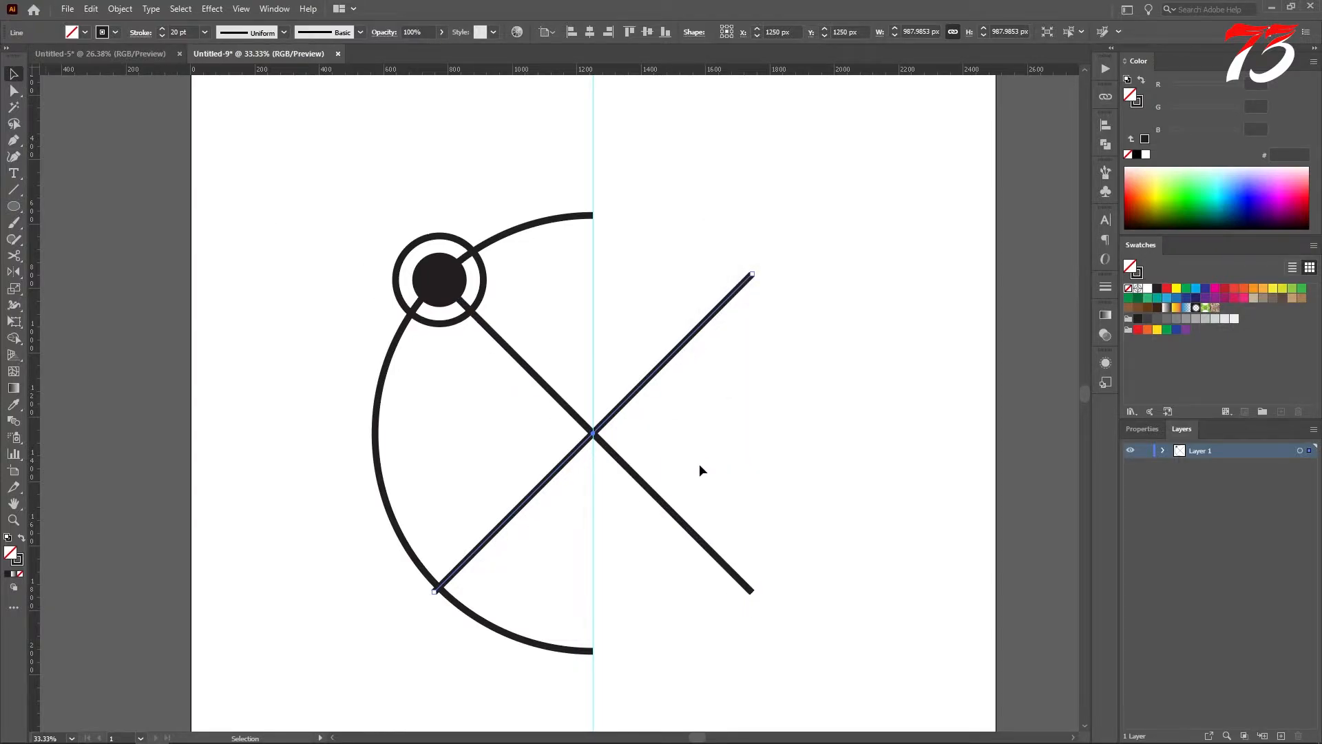
click(578, 439)
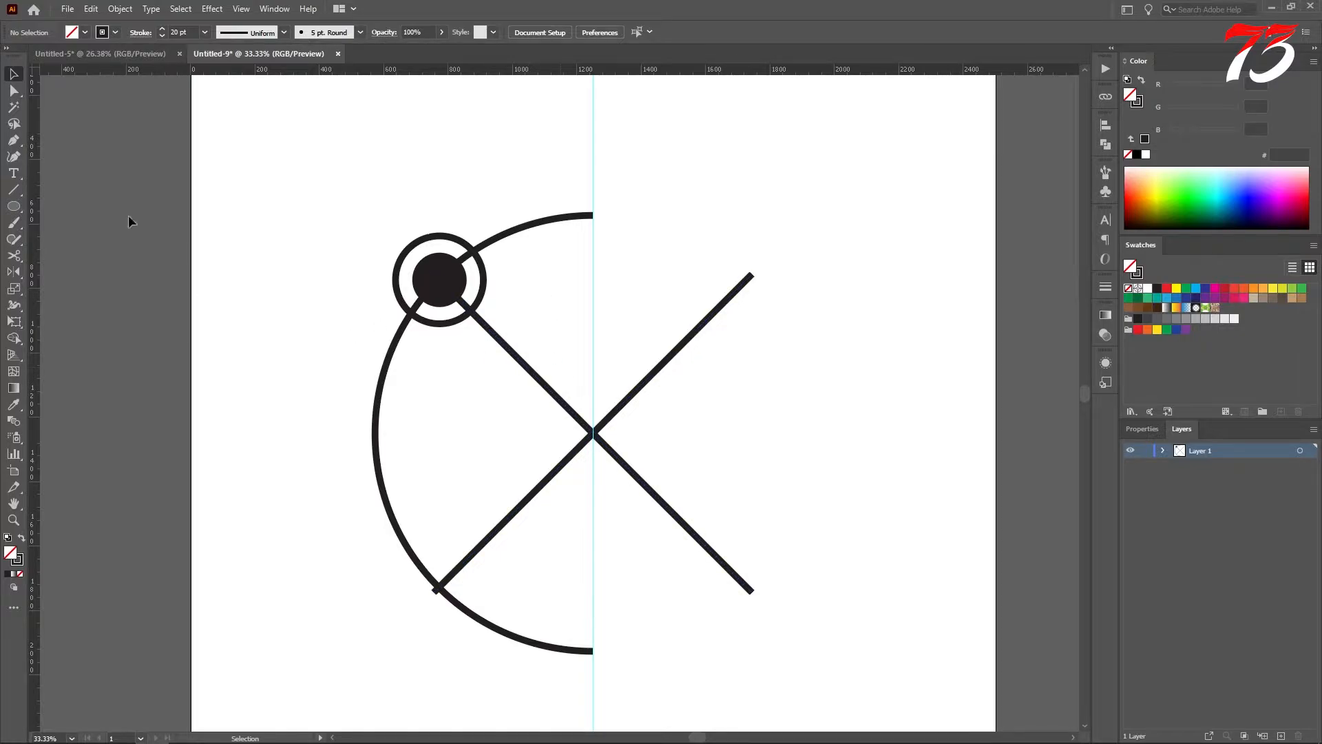
click(15, 191)
drag(814, 188, 814, 513)
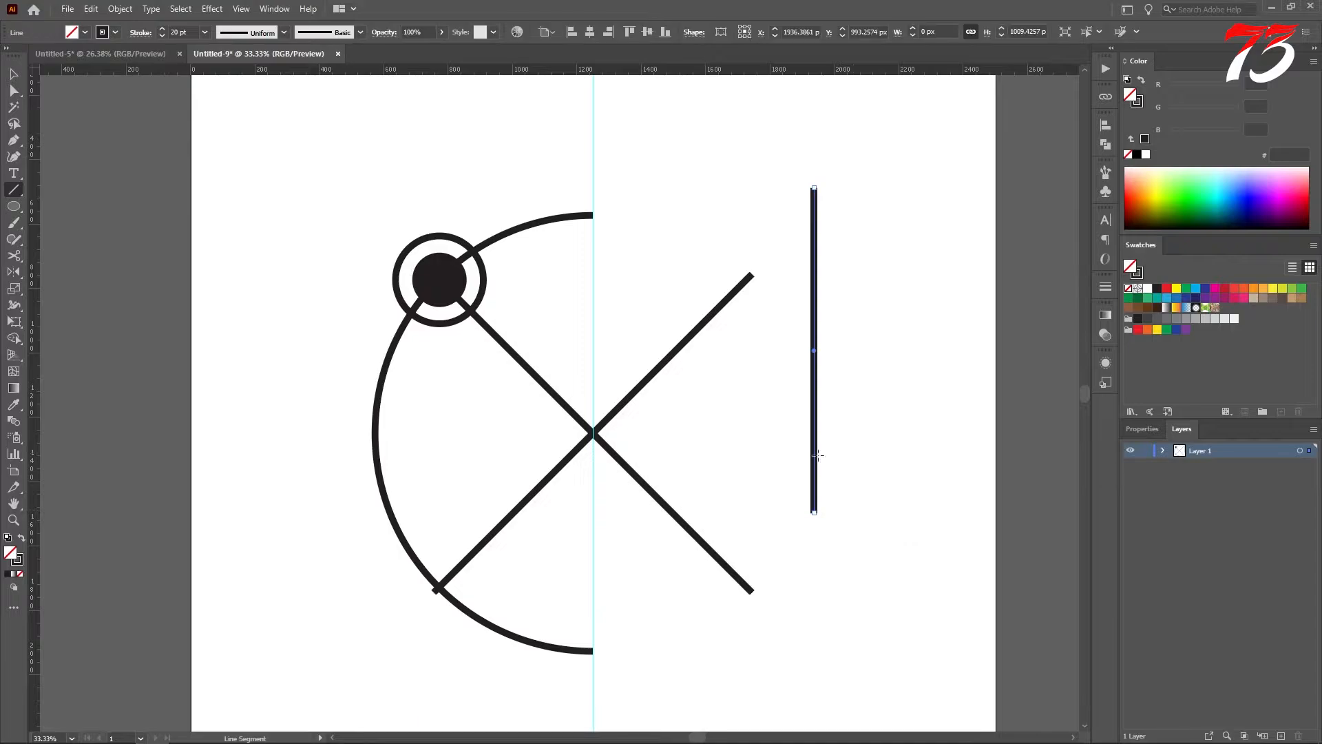
key(v)
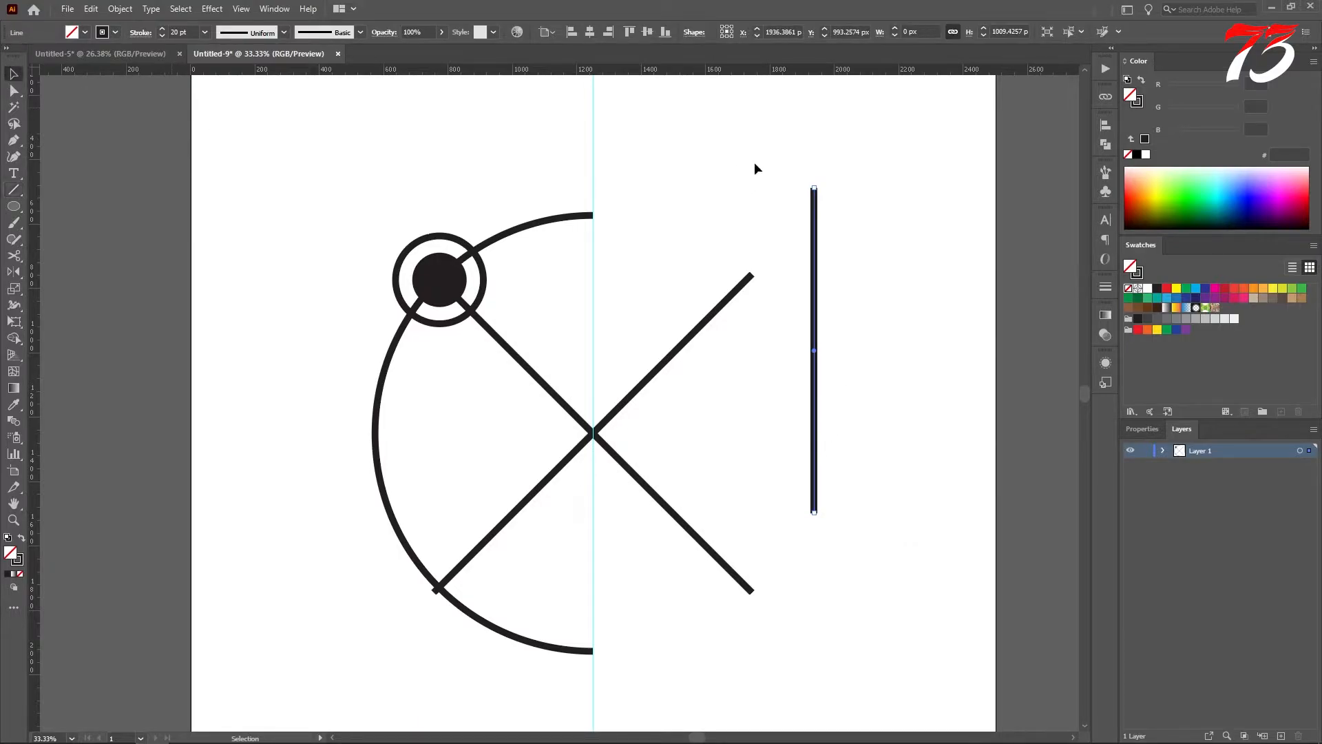
drag(847, 217, 841, 216)
key(Delete)
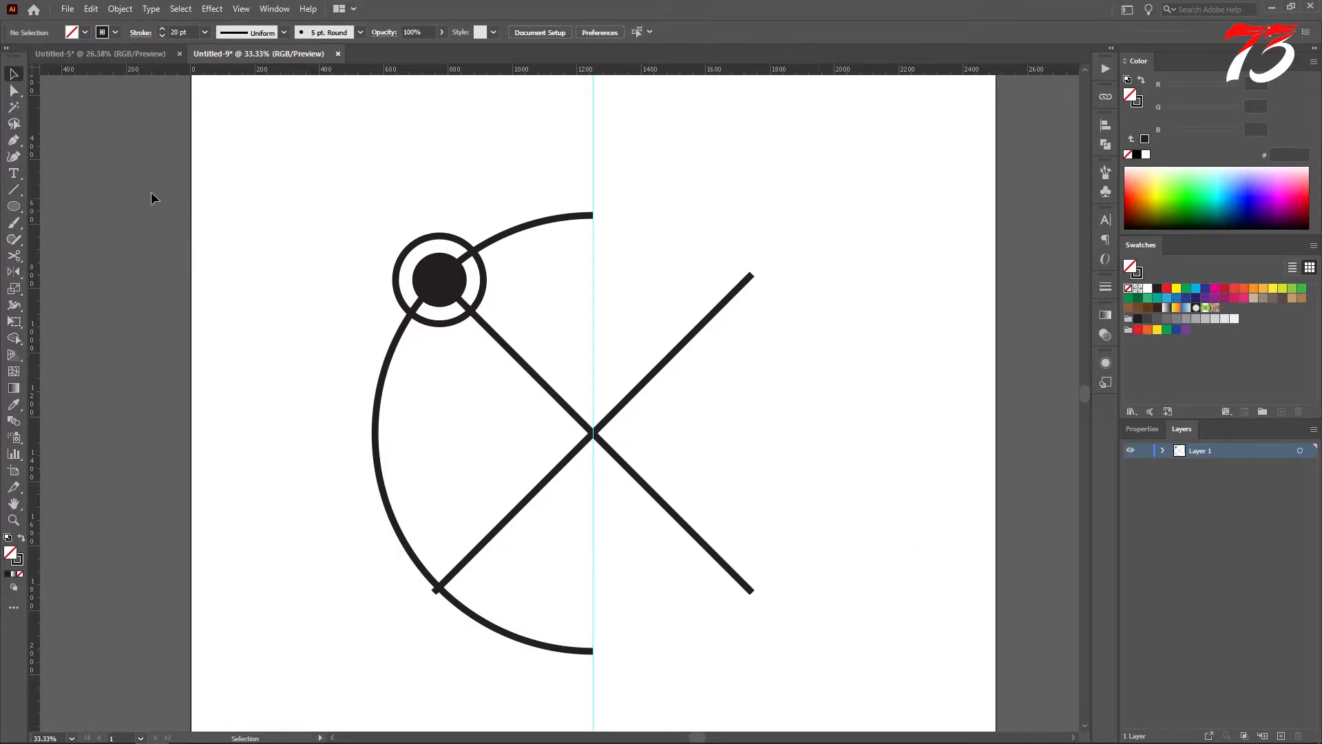
Step: Draw a slanted line from the semicircle's upper end to the point where the reflected diagonal meets the arc's lower part
click(14, 190)
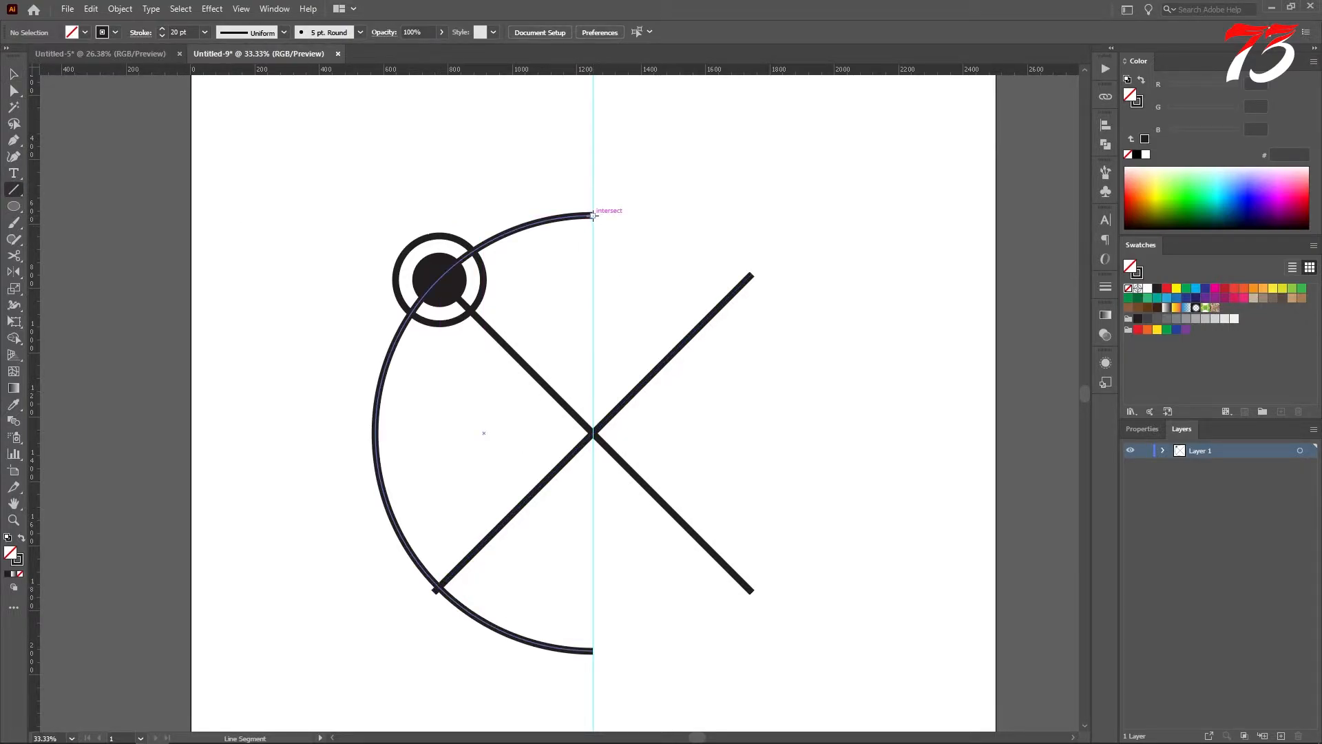
drag(593, 216, 438, 589)
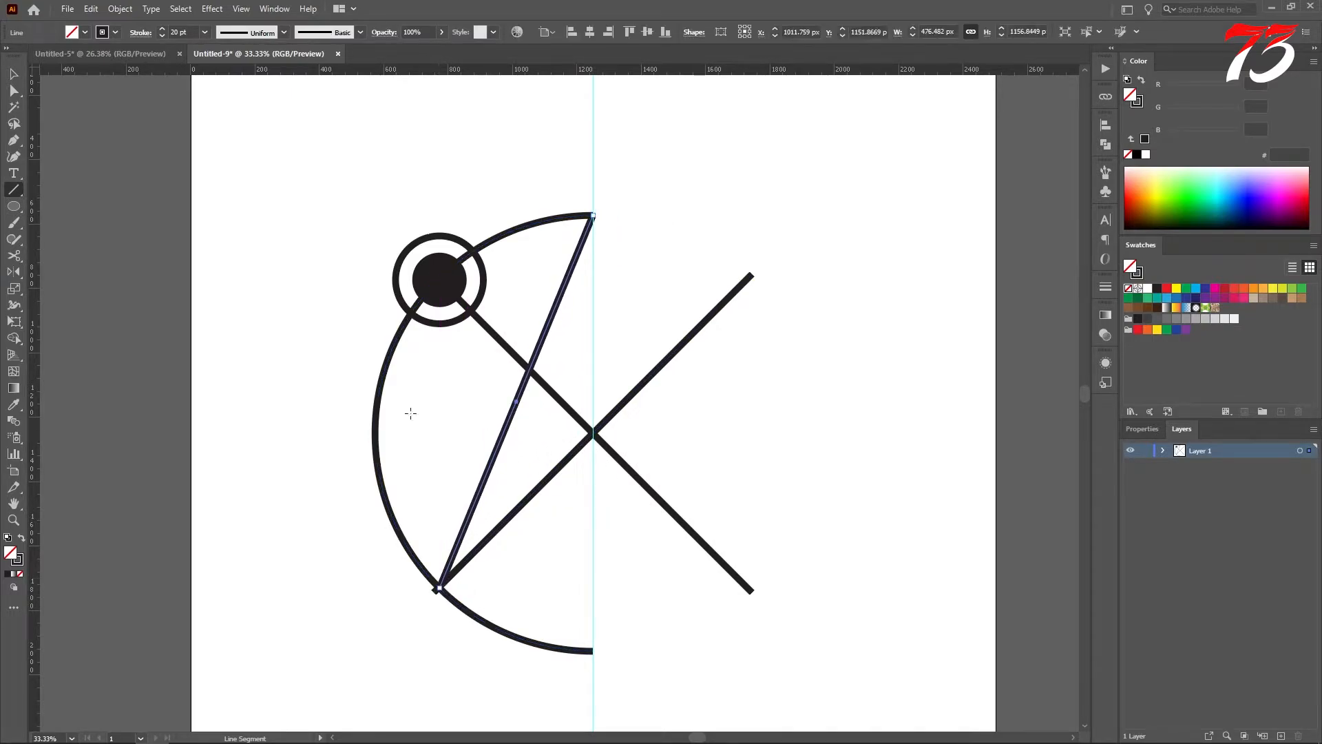
click(14, 74)
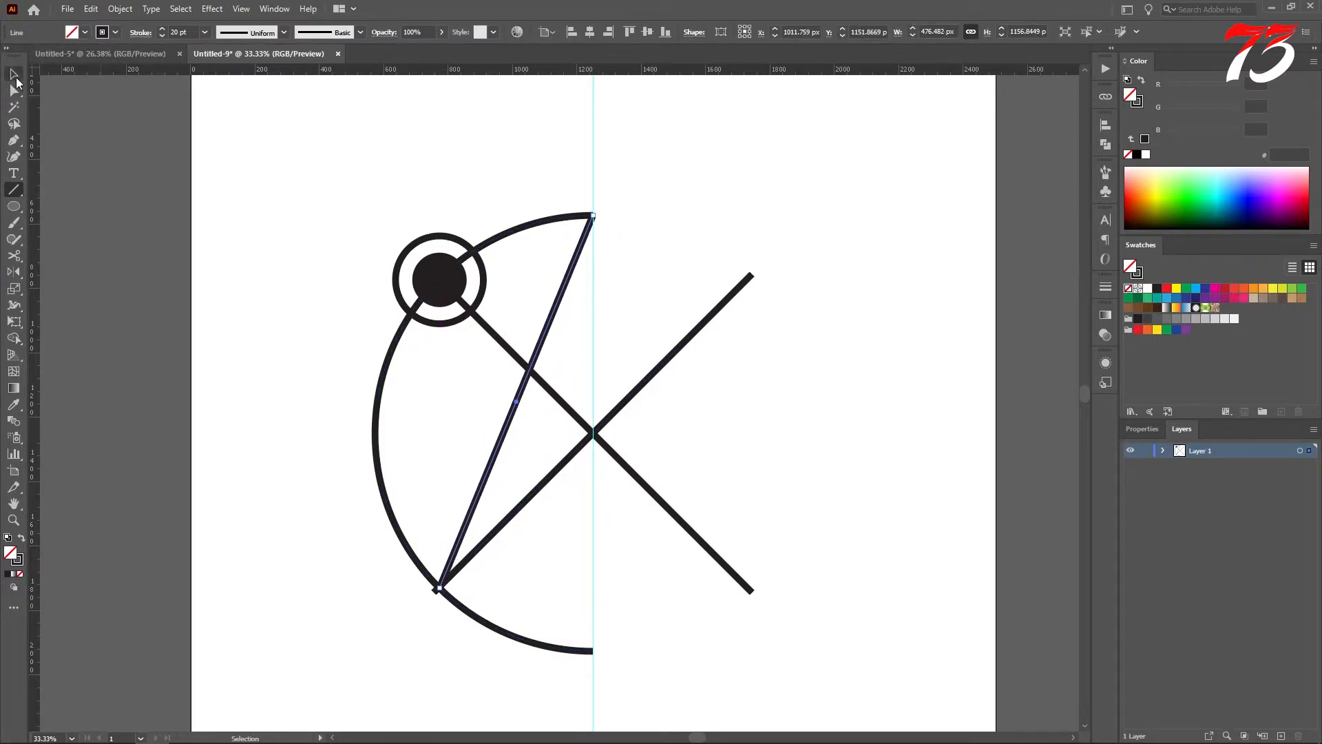
click(563, 365)
Step: Draw a circle about 180 px across near the artboard's upper-left corner and swap its fill and stroke for a solid black fill
click(13, 206)
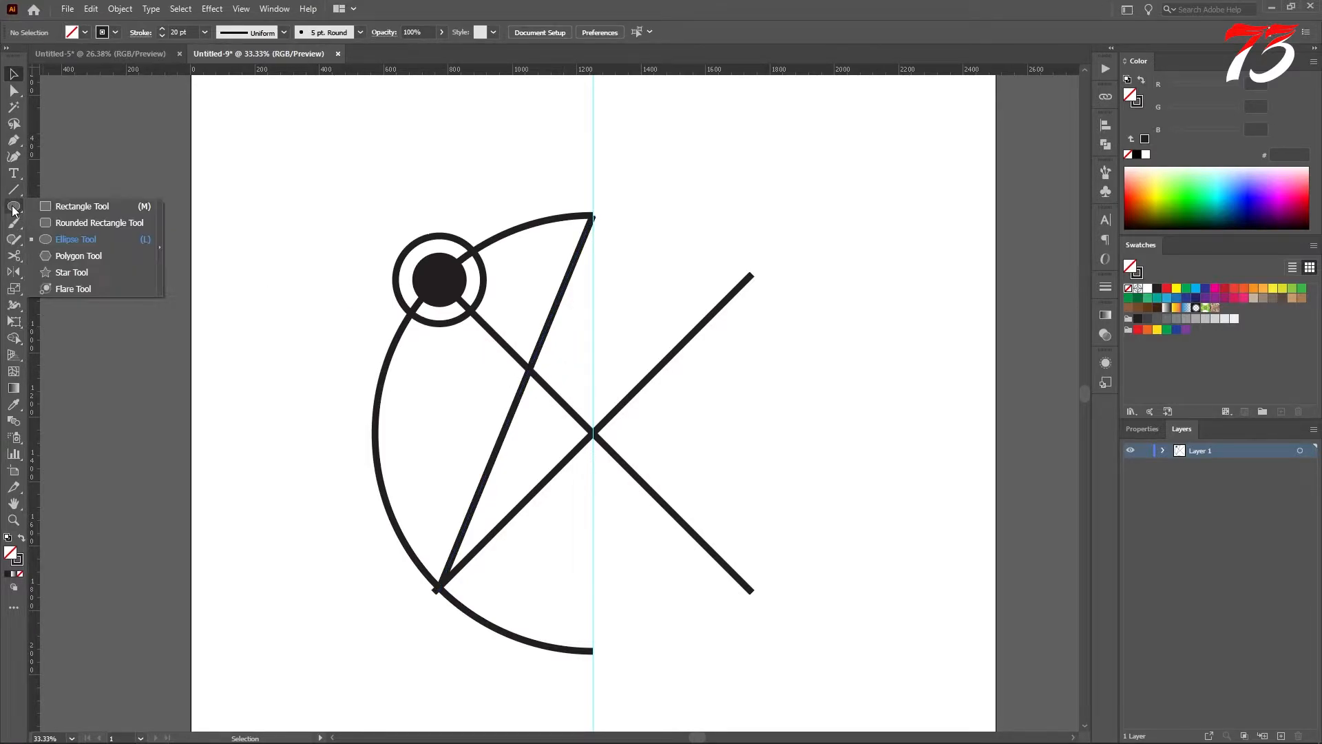
click(69, 238)
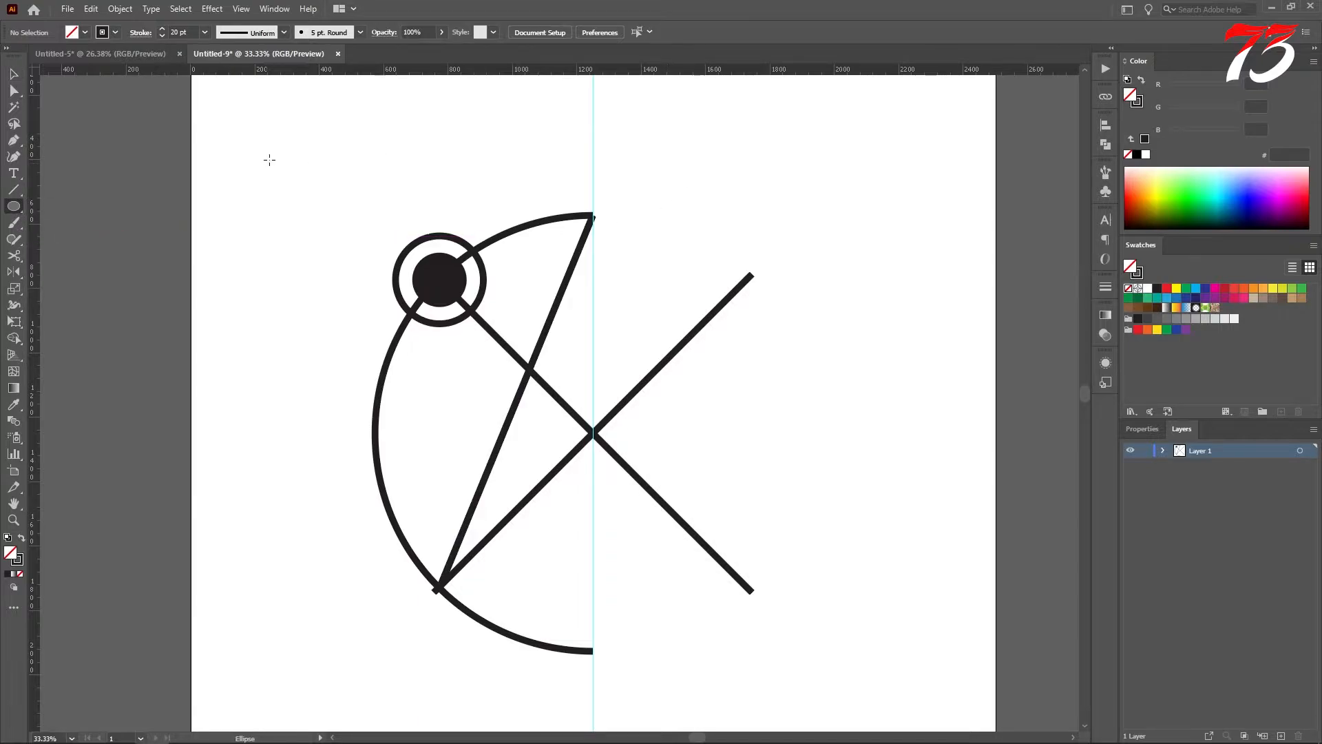
drag(269, 160, 301, 173)
click(21, 541)
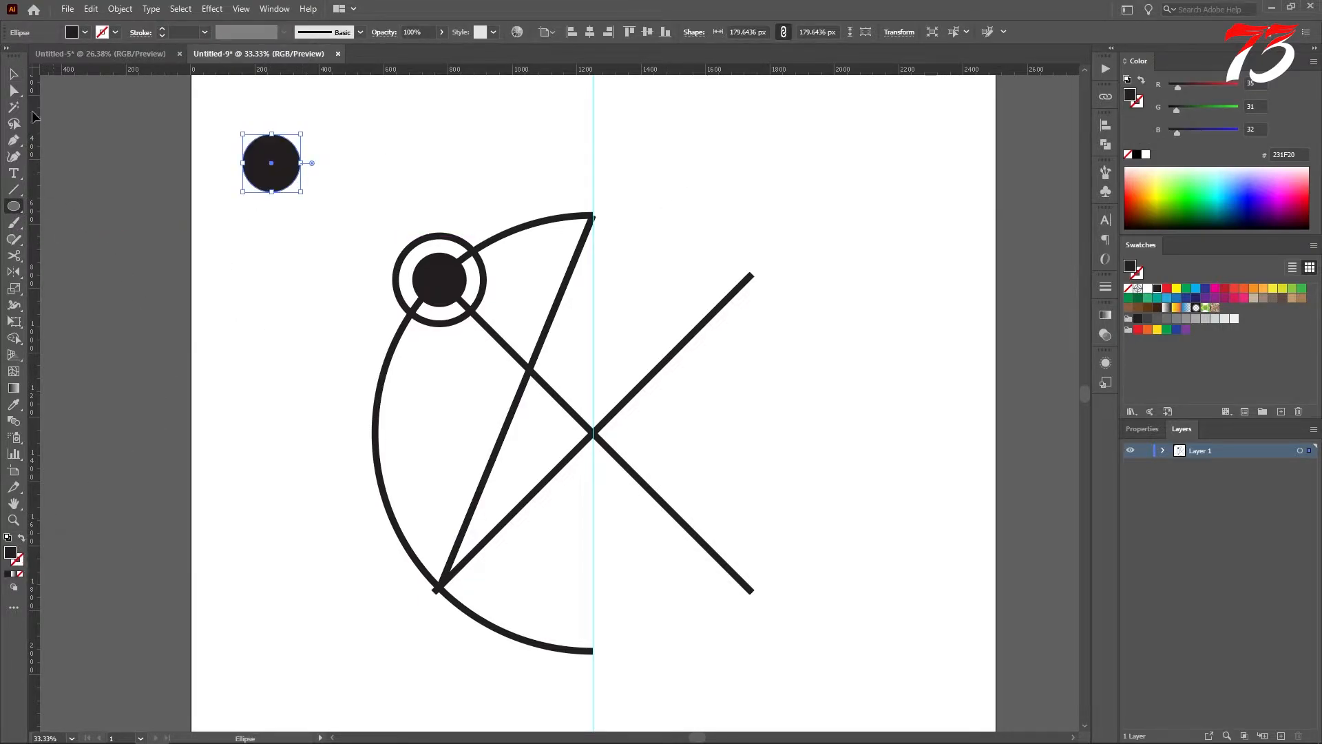
Step: Move the black circle slightly down, place a copy overlapping its upper left, and fill the copy with yellow
click(14, 73)
mouse_move(259, 171)
mouse_down()
mouse_move(259, 208)
mouse_move(301, 213)
mouse_move(259, 192)
mouse_up()
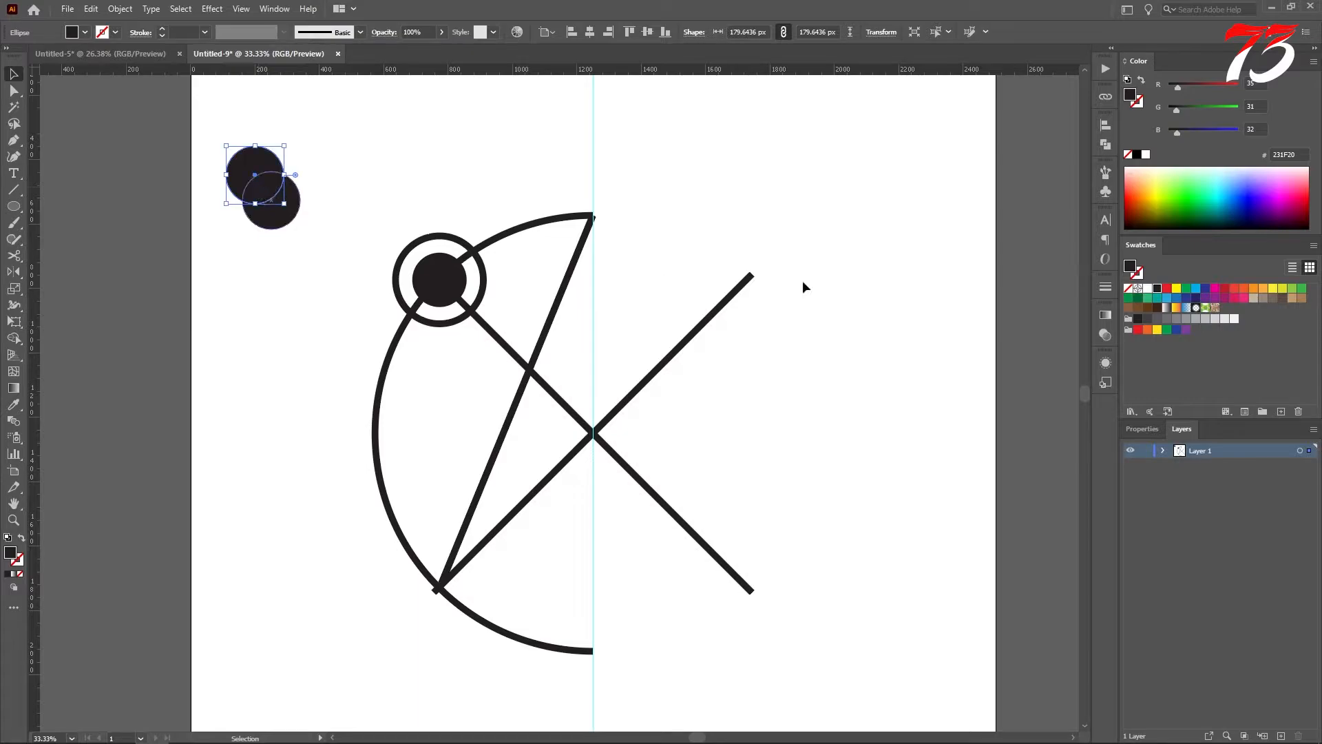
click(1176, 289)
click(353, 178)
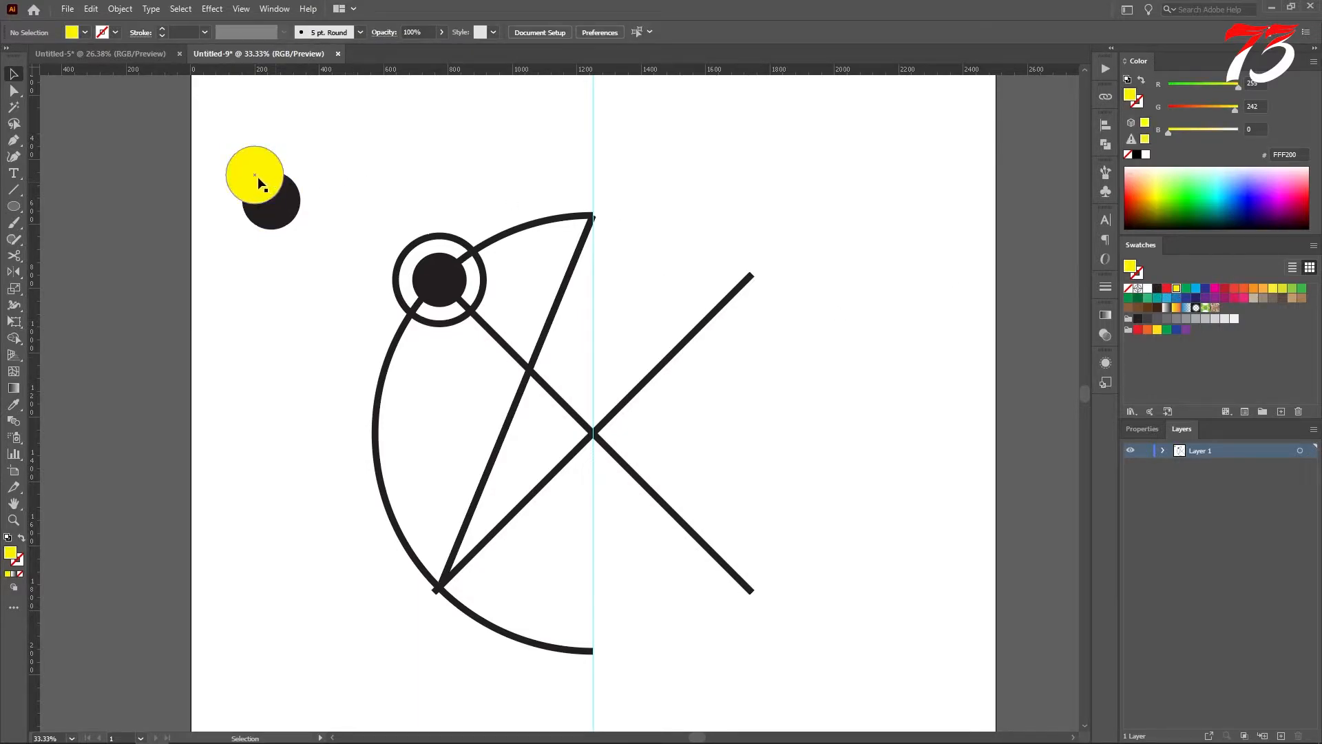
drag(258, 182, 255, 184)
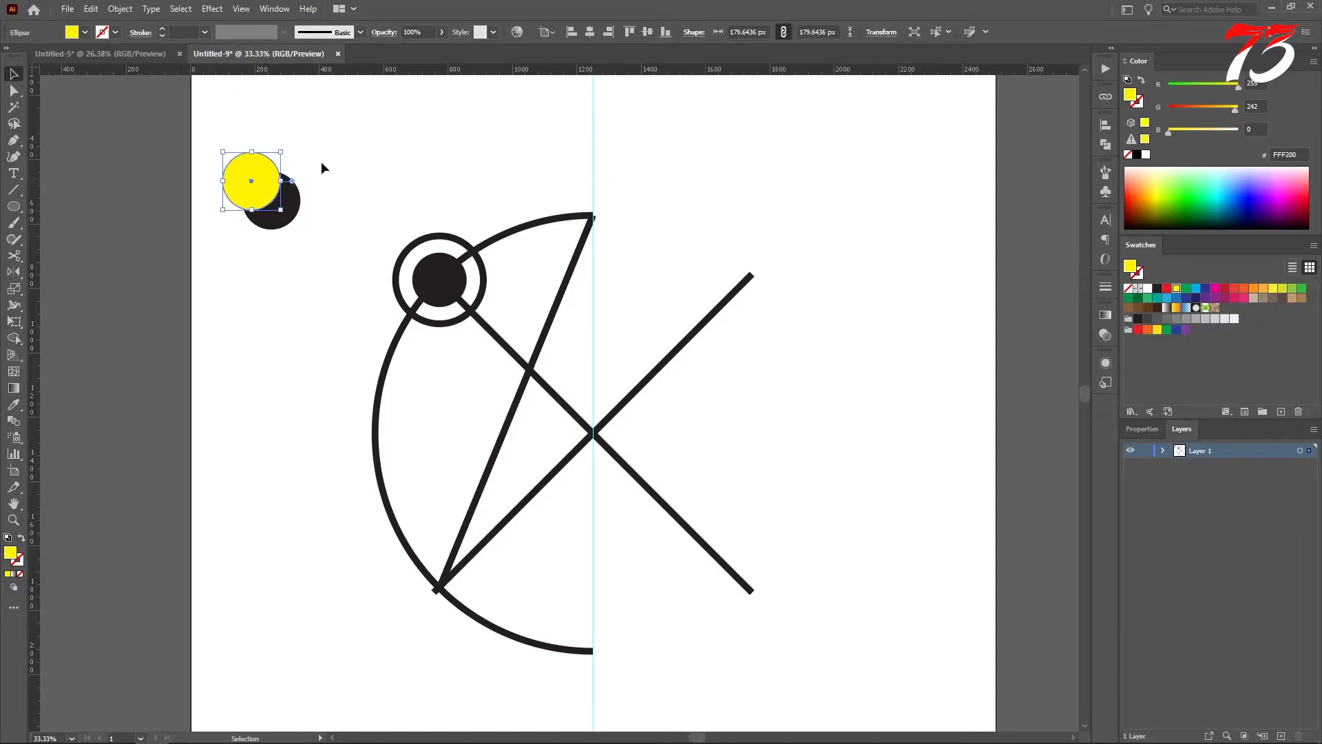
Step: Remove the yellow circle and its overlap from the black circle with the Shape Builder tool, leaving a black crescent
drag(369, 163, 231, 247)
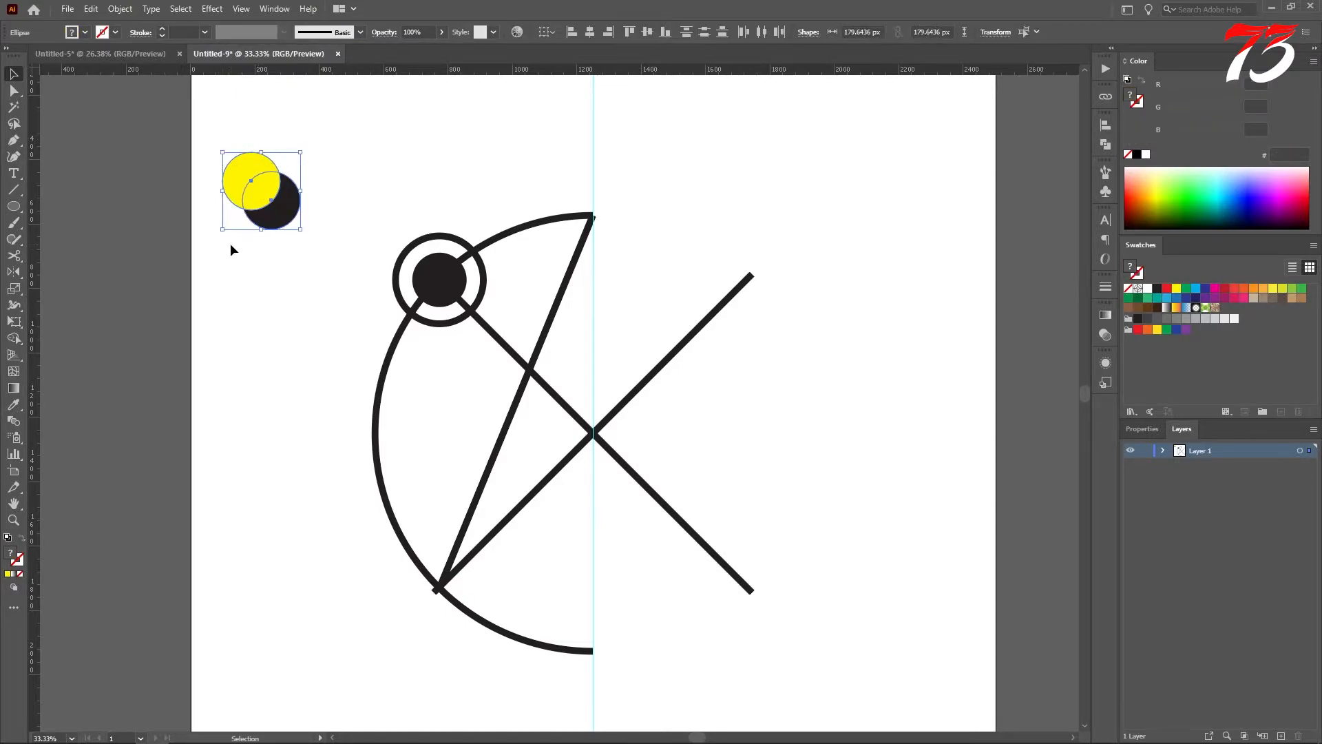
click(14, 339)
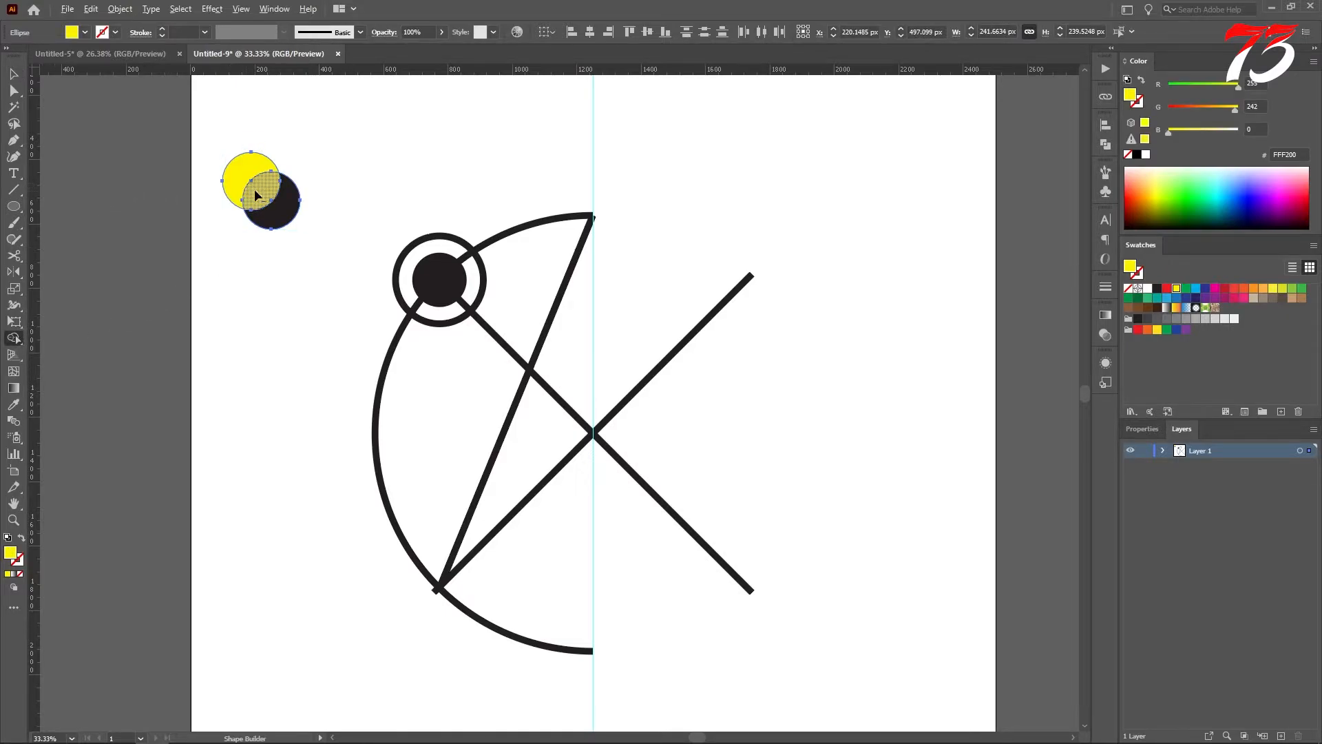
drag(251, 186, 231, 177)
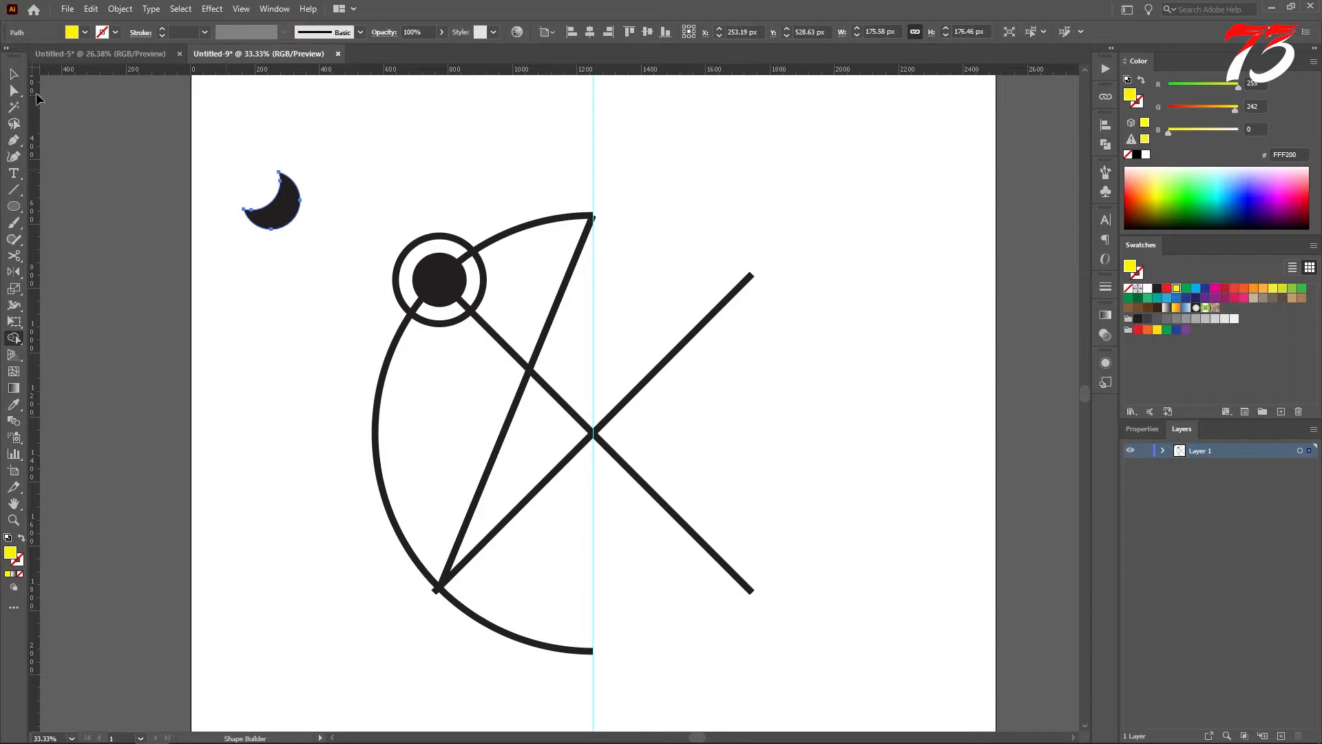
click(13, 74)
click(240, 128)
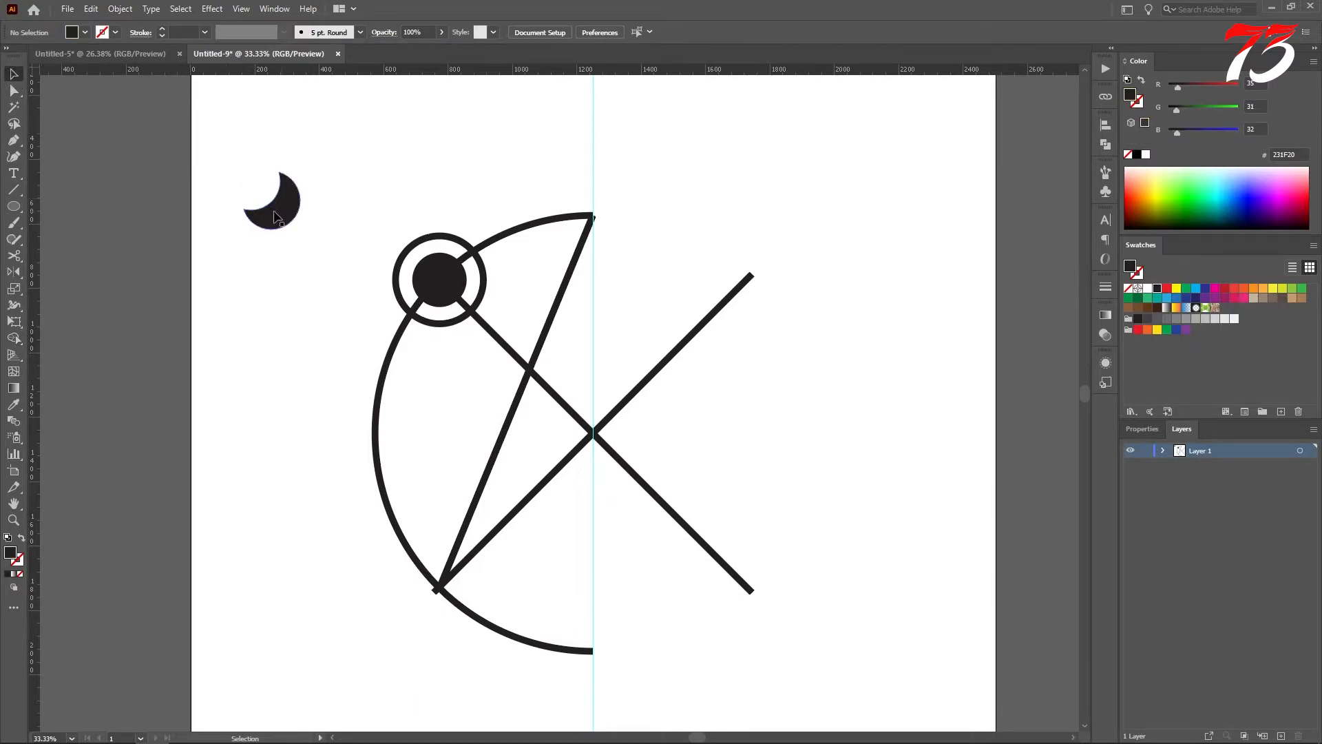
Step: Shrink the crescent and place it where the slanted line crosses the node's diagonal line, and delete the slanted line
mouse_move(273, 218)
mouse_down()
mouse_move(453, 349)
mouse_move(538, 376)
mouse_move(525, 375)
mouse_move(547, 342)
mouse_up()
click(567, 340)
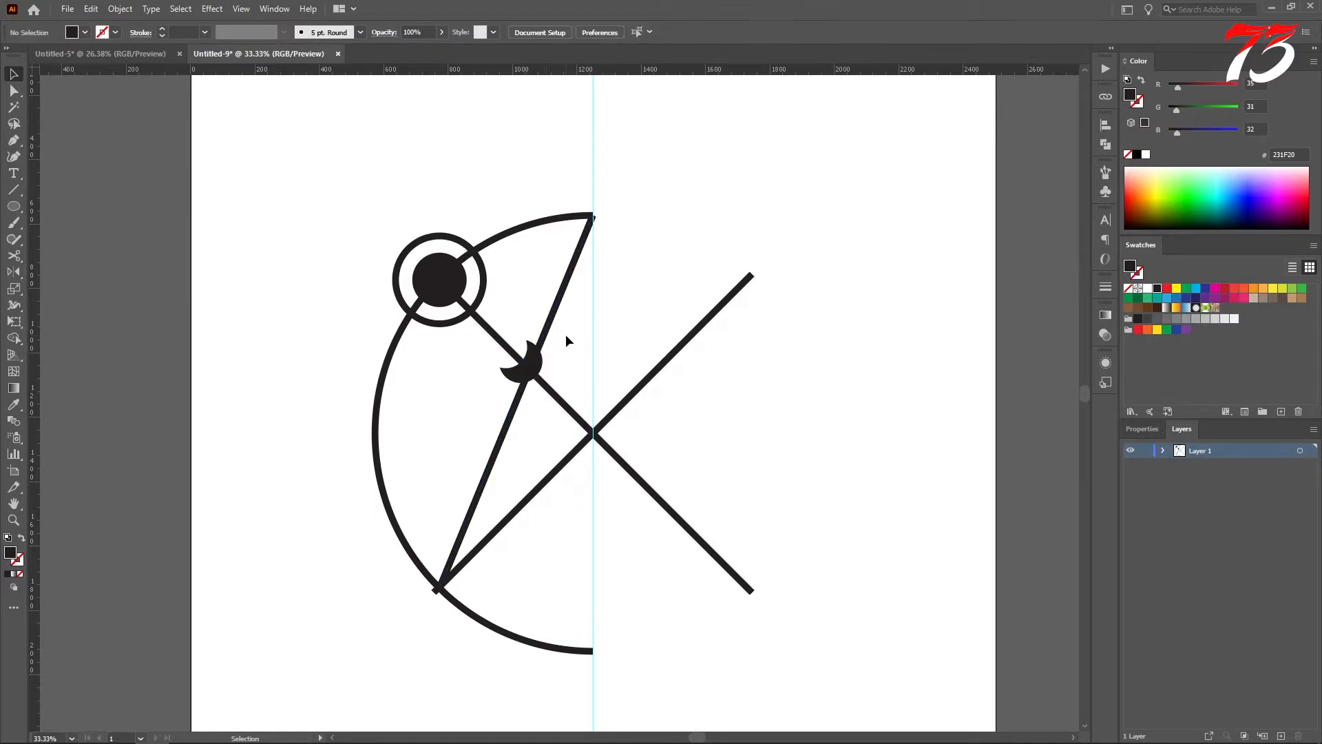
drag(539, 273, 643, 291)
key(Delete)
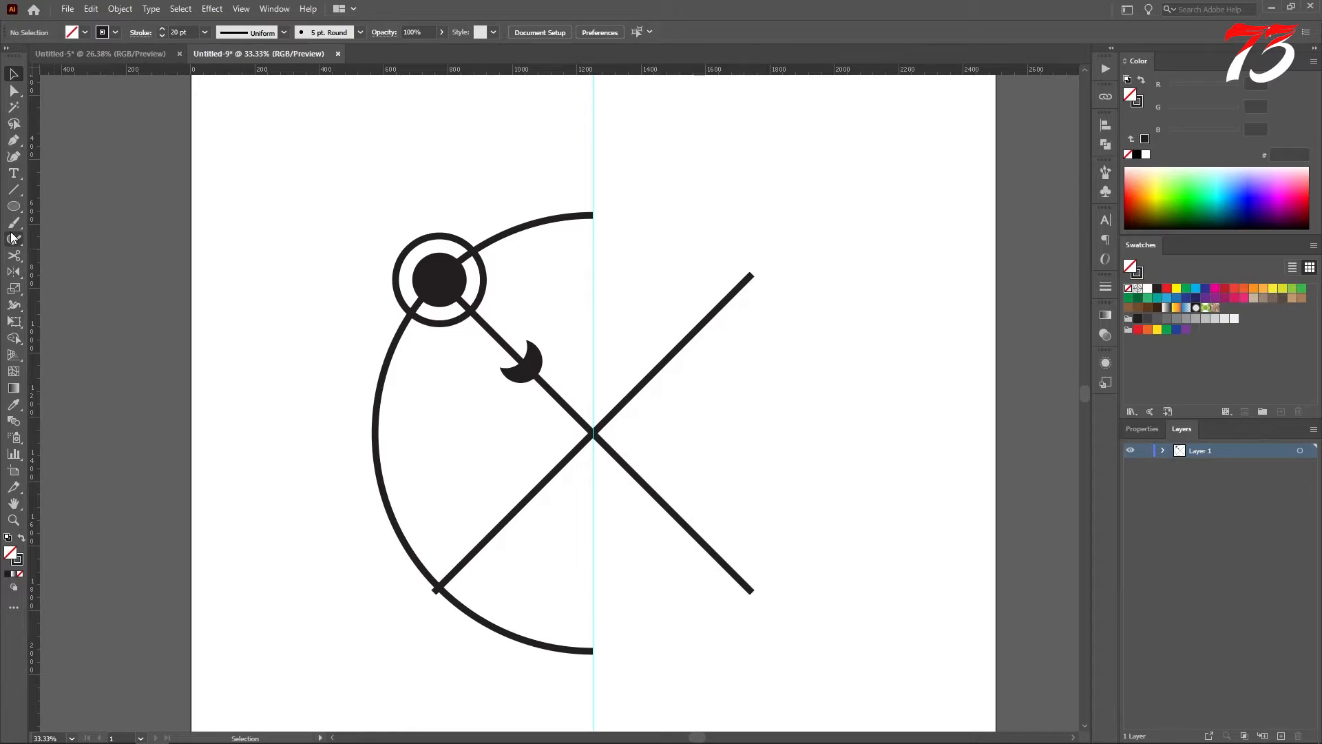
Step: Draw a circle about 252 px across near the artboard's upper-left corner with no fill and a 20 pt stroke, and shift it slightly down
click(14, 206)
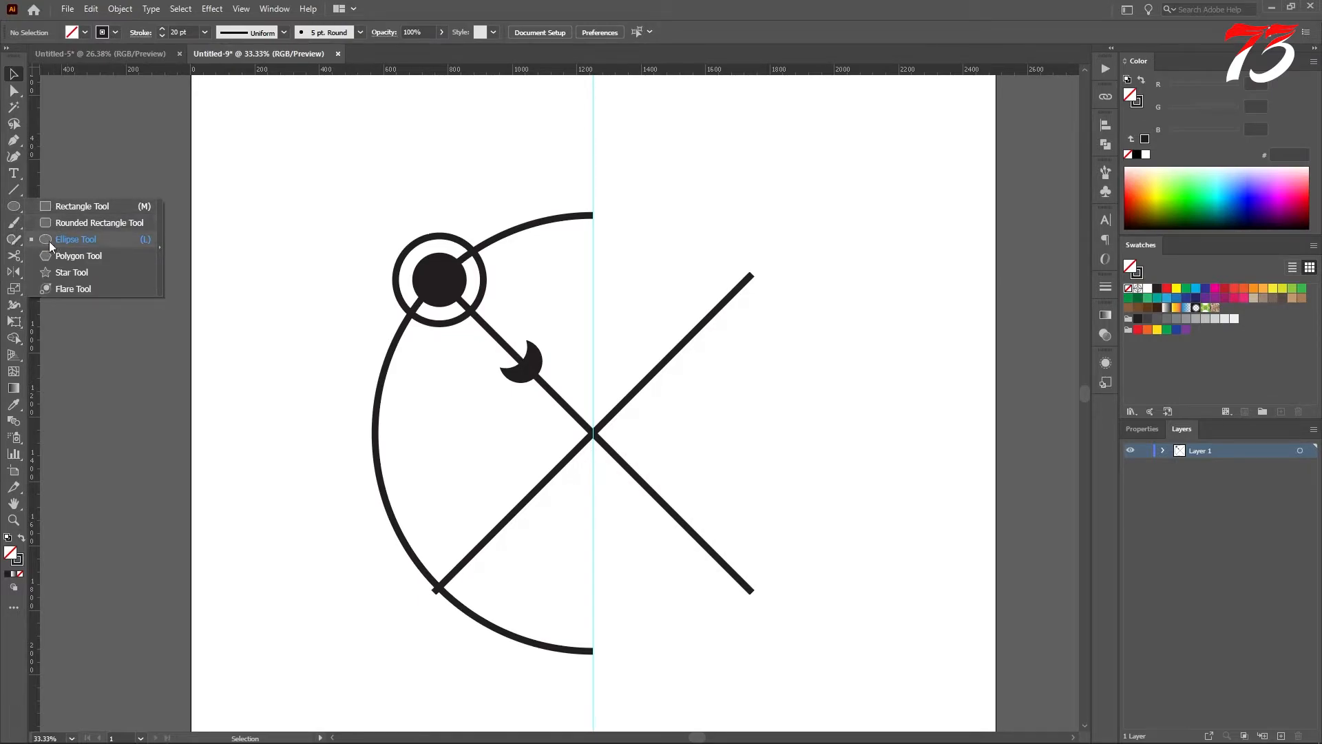
click(49, 241)
drag(257, 192, 298, 233)
click(21, 540)
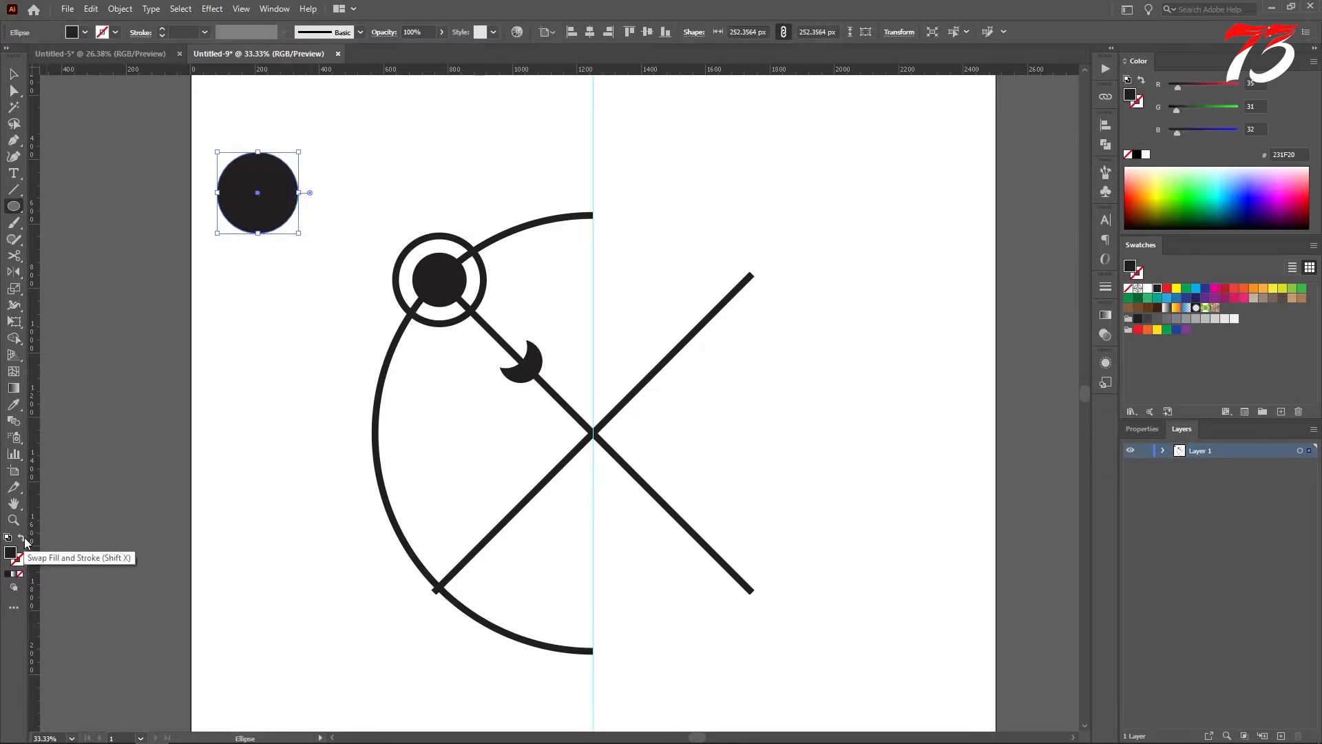
click(13, 76)
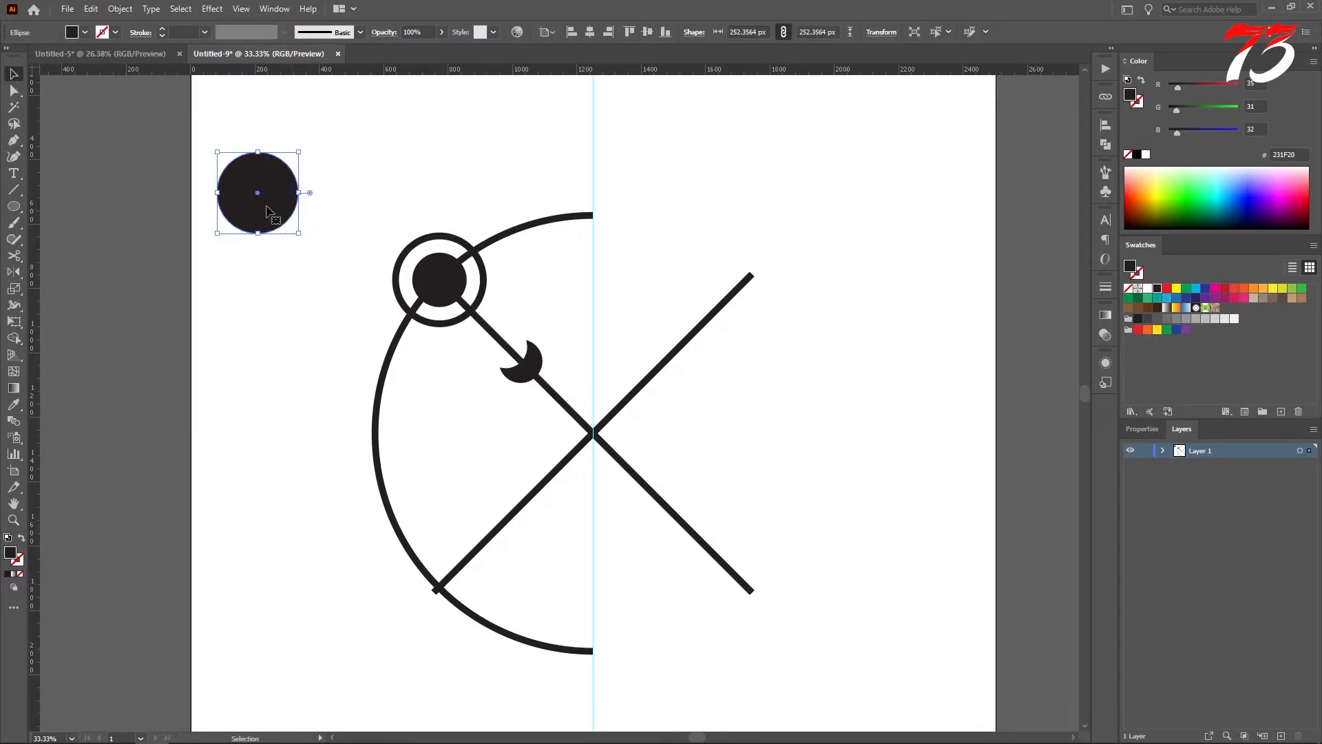
key(shift+x)
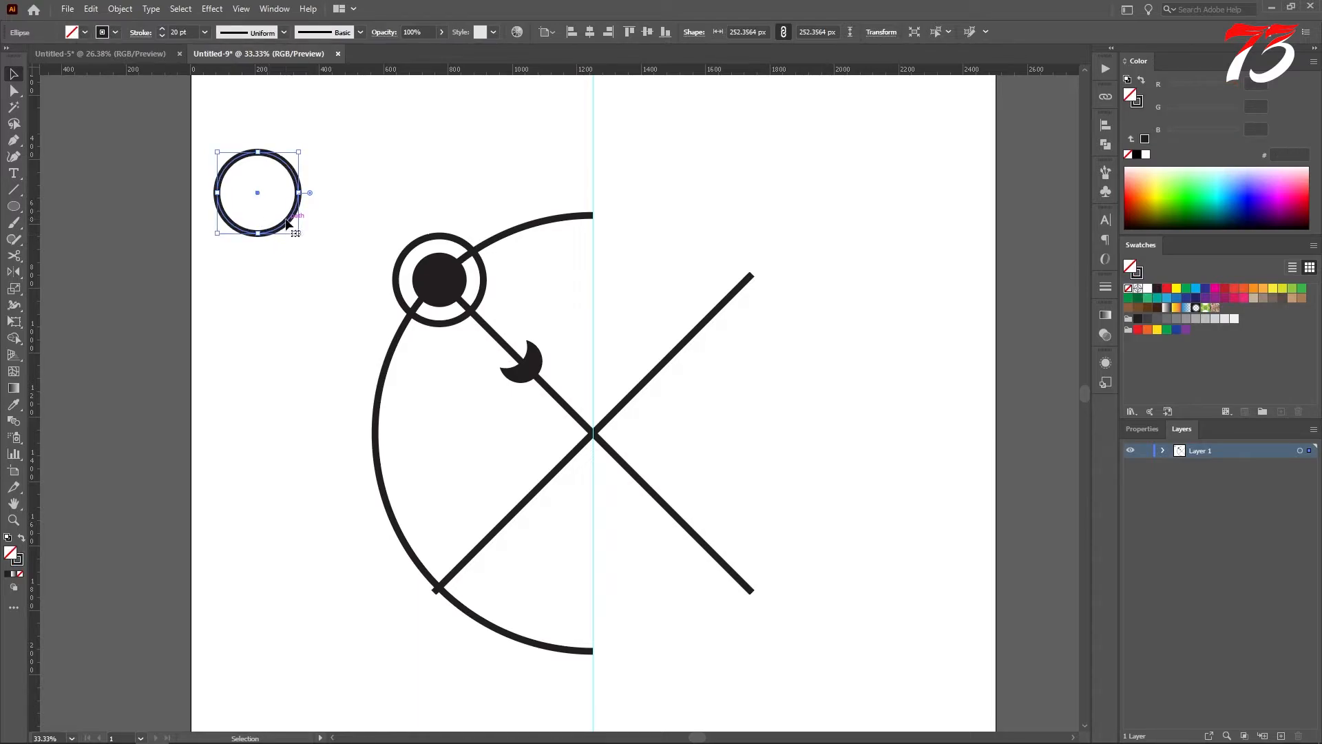
drag(296, 217, 308, 255)
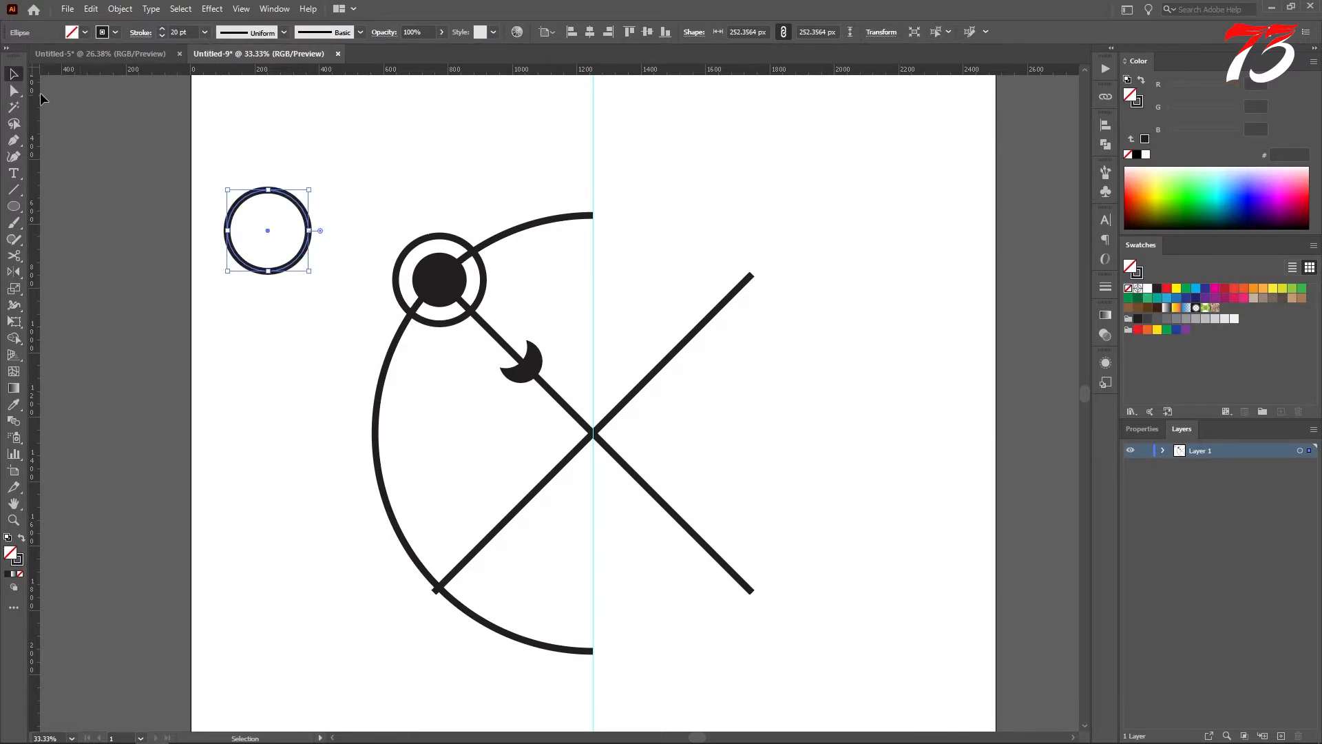
Step: Center the 20 pt circle on the artboard, shrink it to about 244 px, and move it just below the diagonal lines' crossing
click(589, 31)
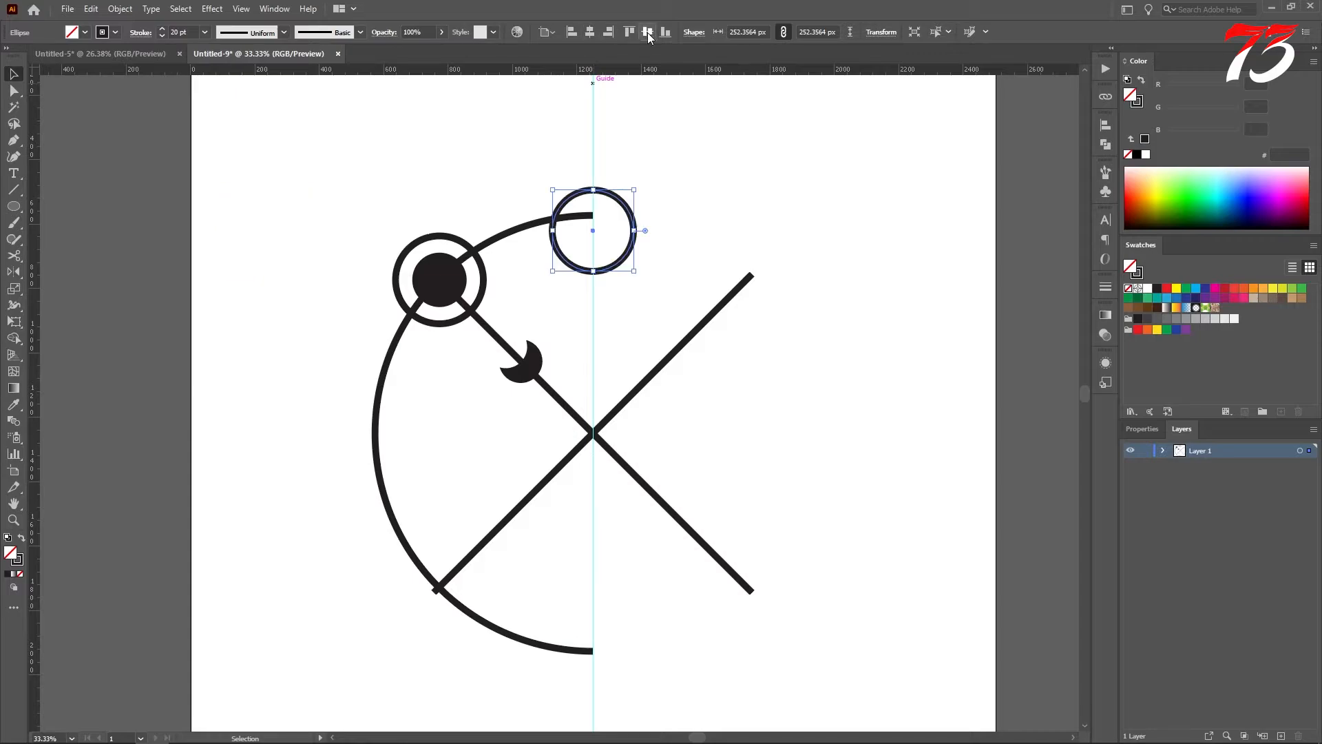
click(647, 32)
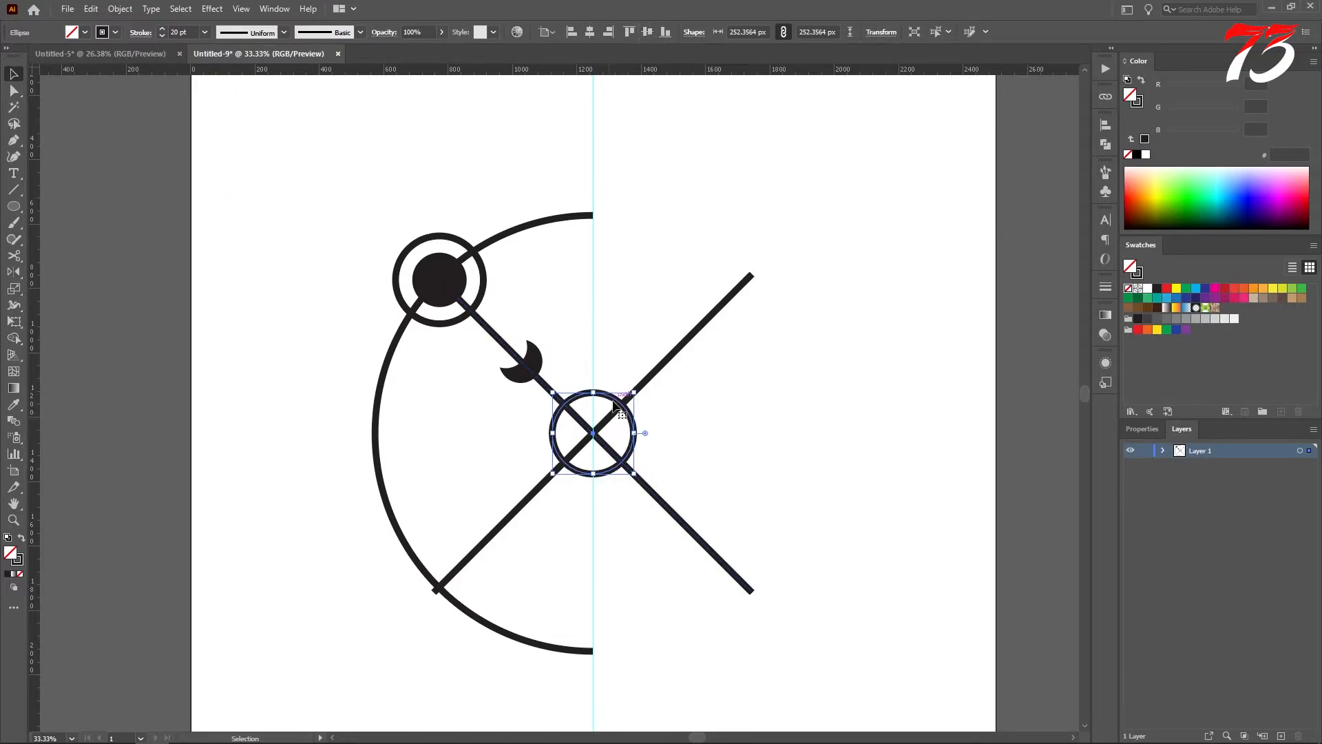
drag(618, 406, 615, 445)
drag(593, 514, 594, 511)
drag(611, 446, 612, 459)
click(670, 443)
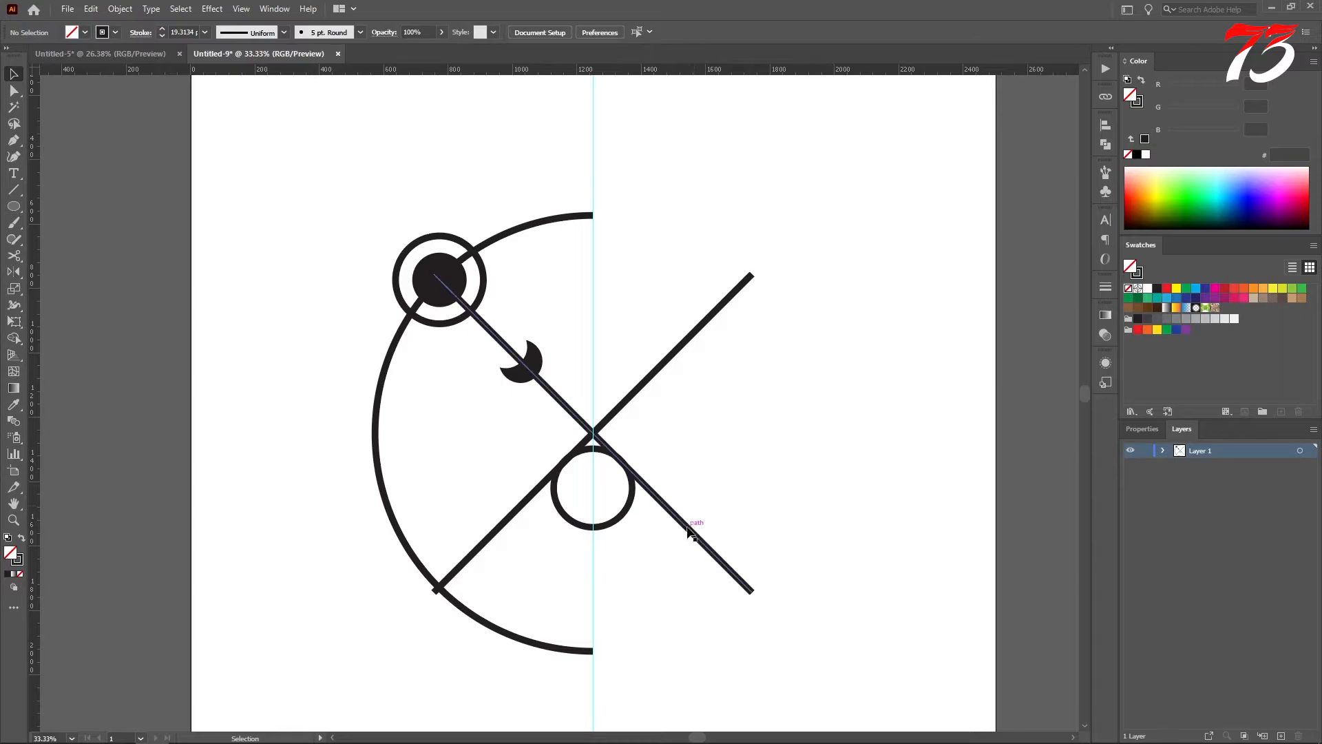
Step: Delete both diagonal lines that cross at the artboard's center
drag(650, 296, 729, 406)
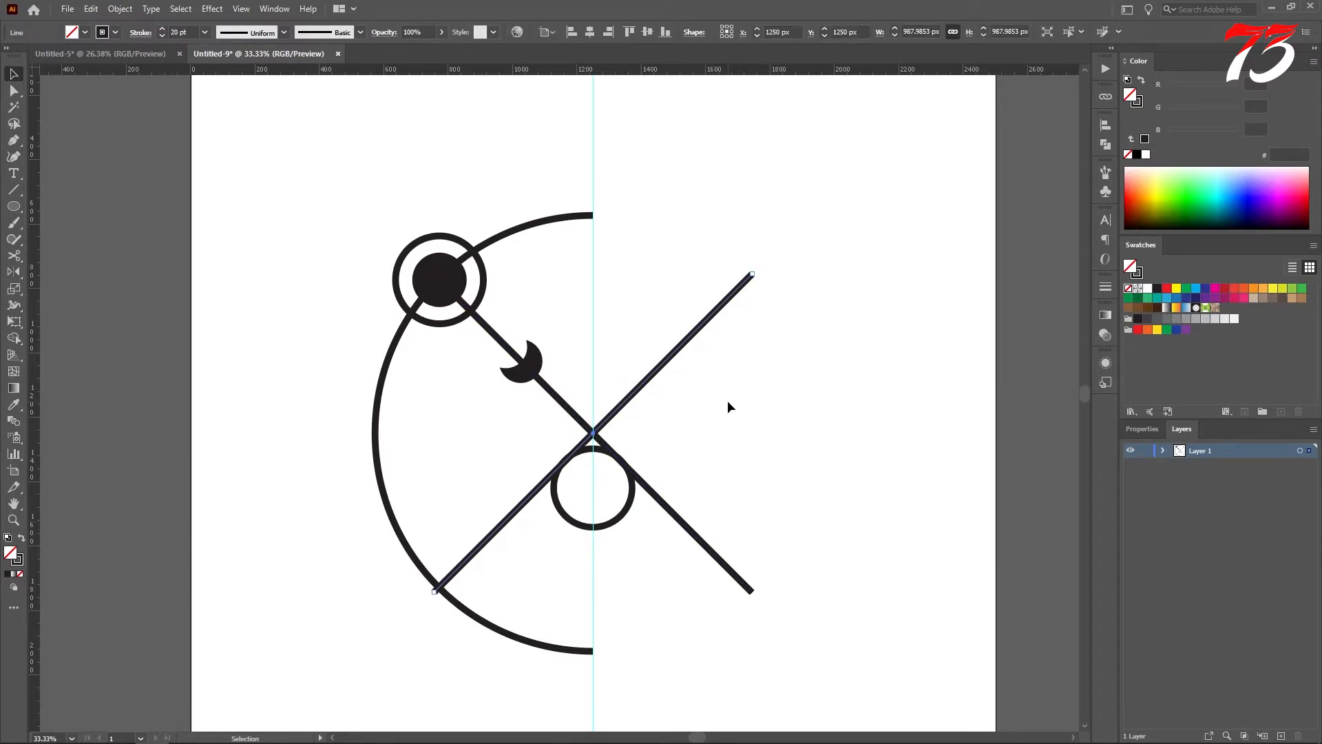
key(Delete)
drag(702, 482, 686, 604)
key(Delete)
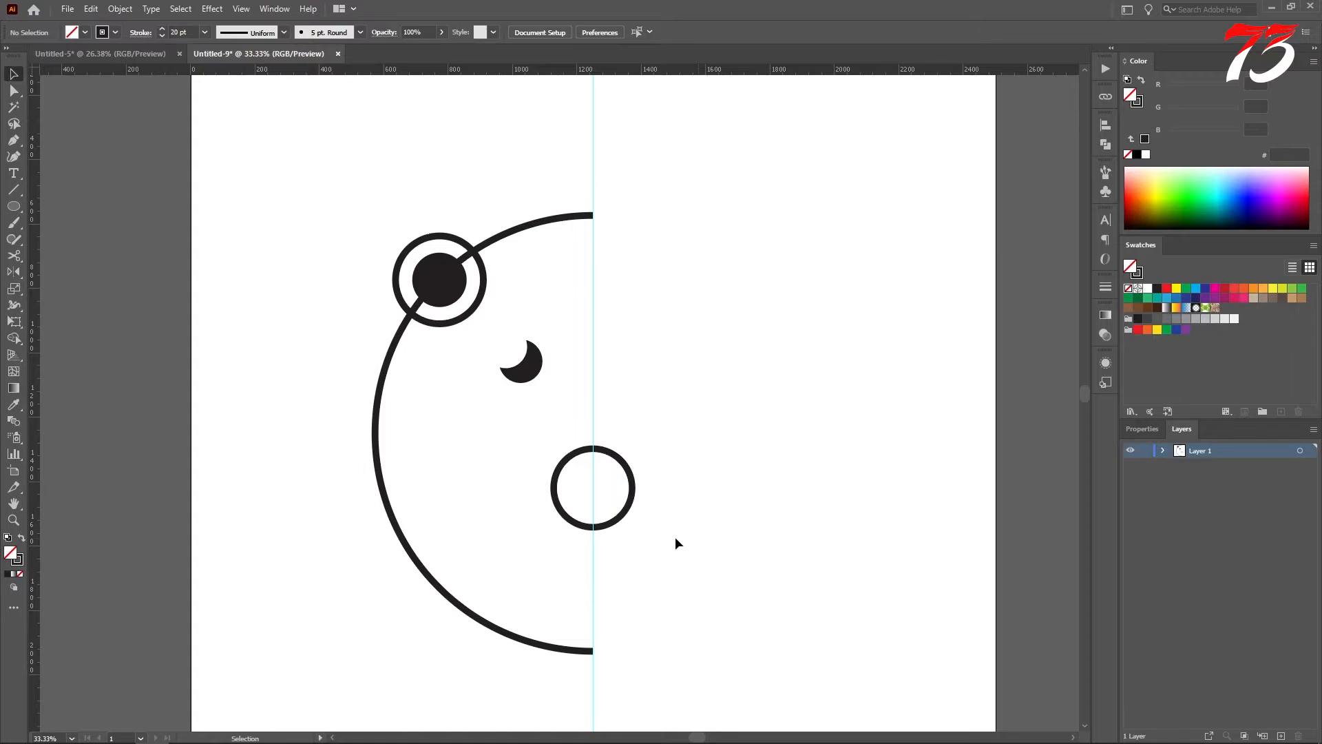
Step: Duplicate the lower circle in place, shrink the copy to about 155 px from its top edge, and swap its stroke for a solid black fill
click(610, 531)
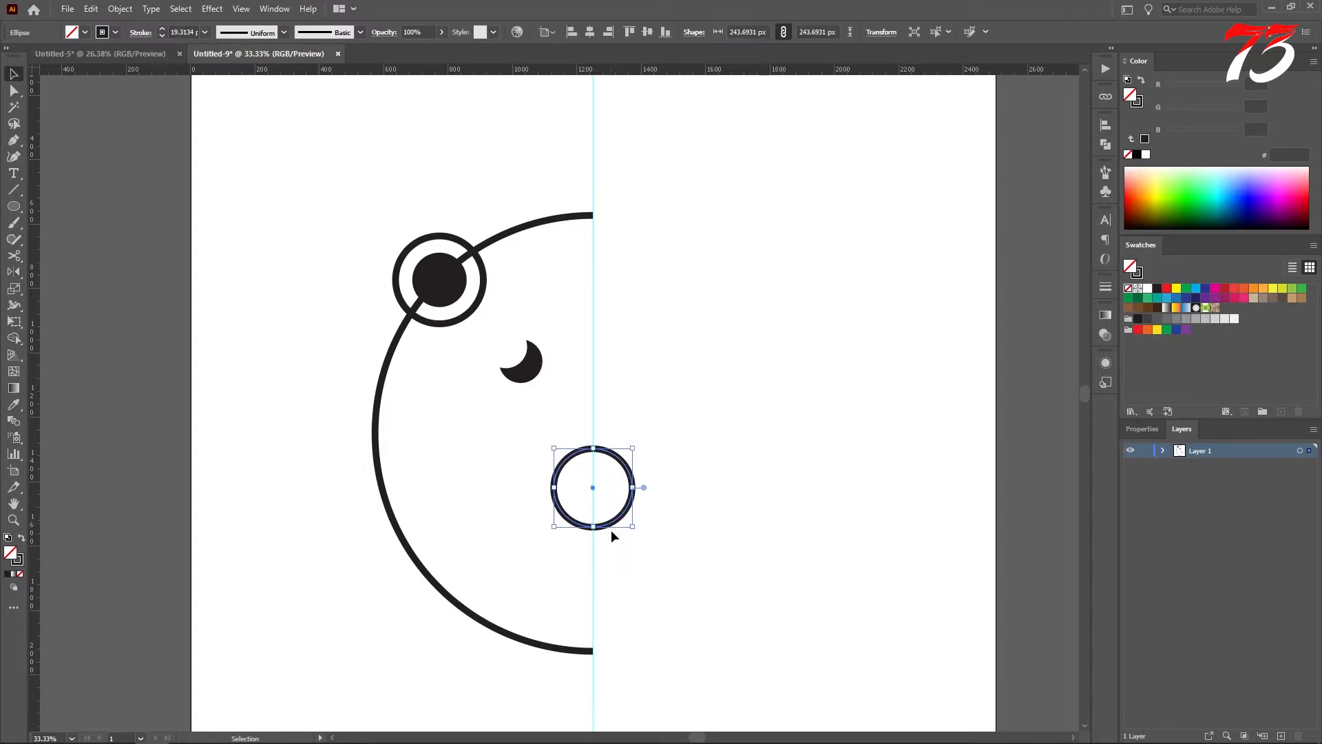
key(a)
key(v)
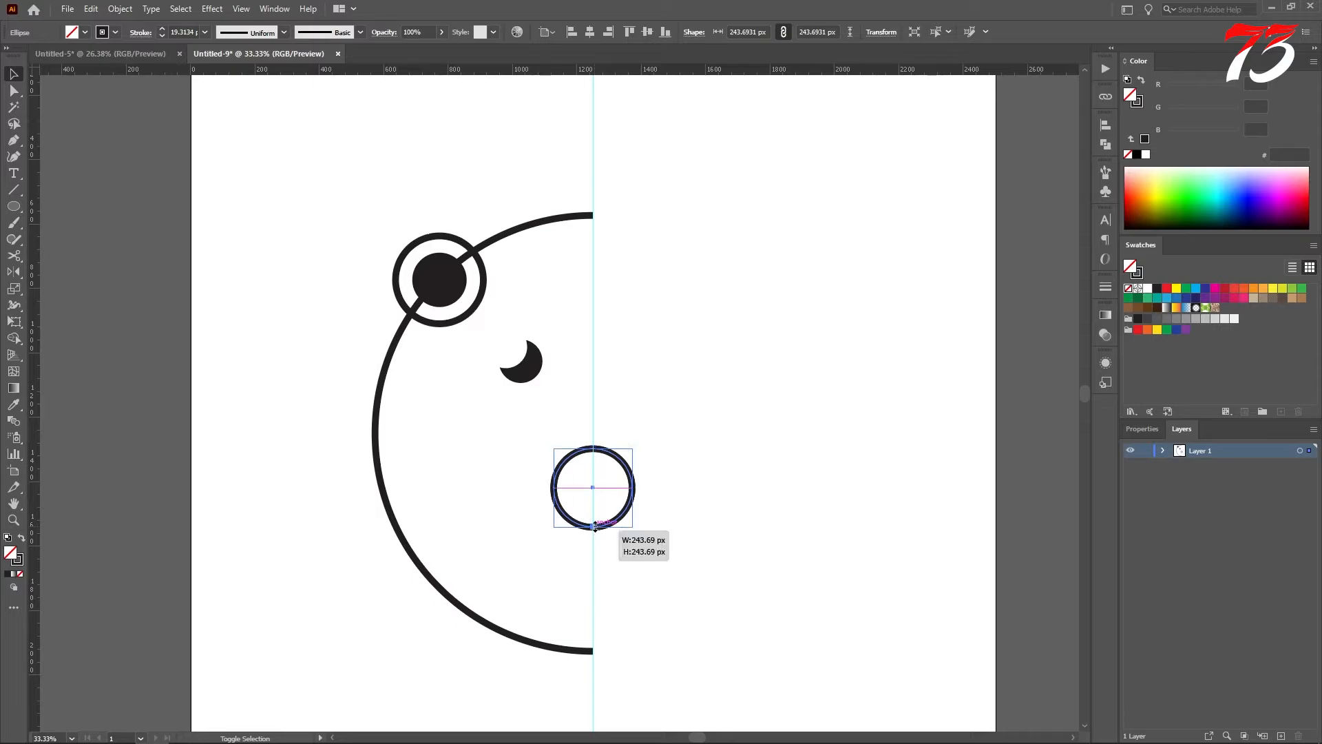
drag(595, 528, 596, 502)
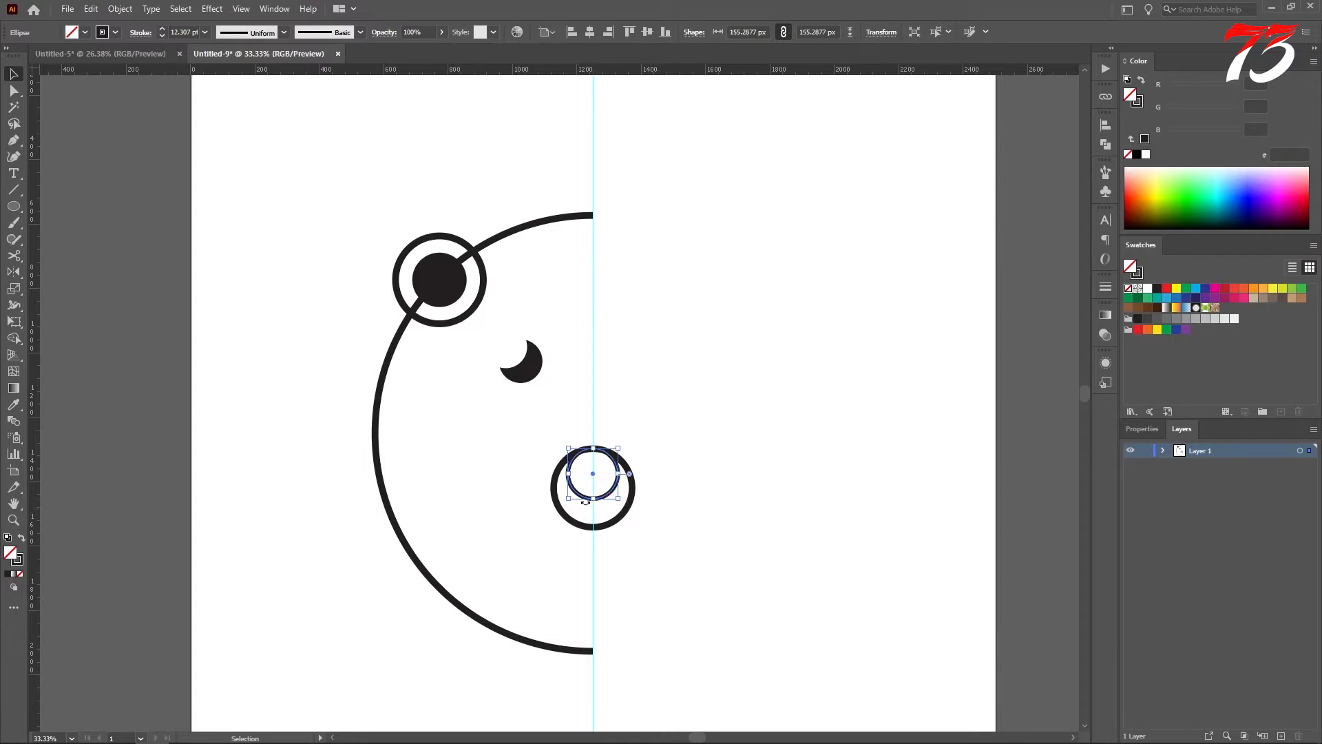
click(22, 541)
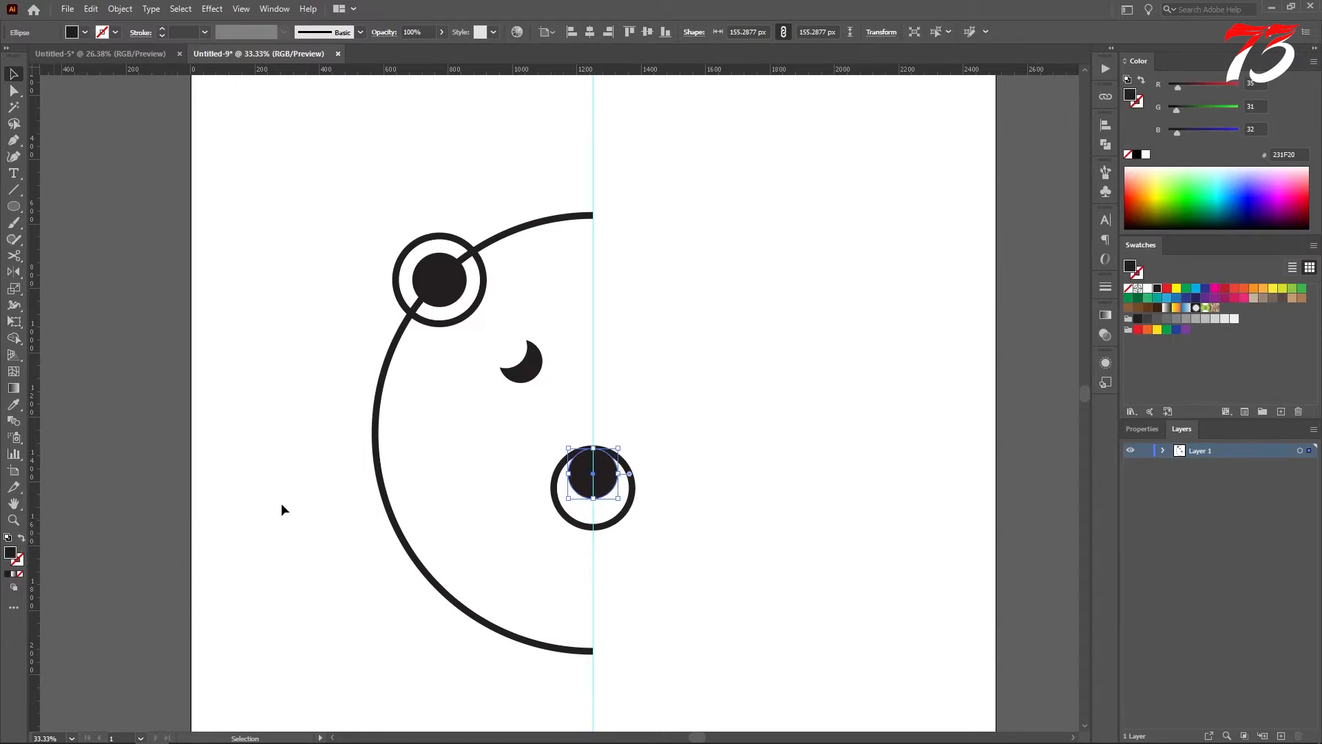
Step: Delete the vertical guide at the artboard's center
click(577, 409)
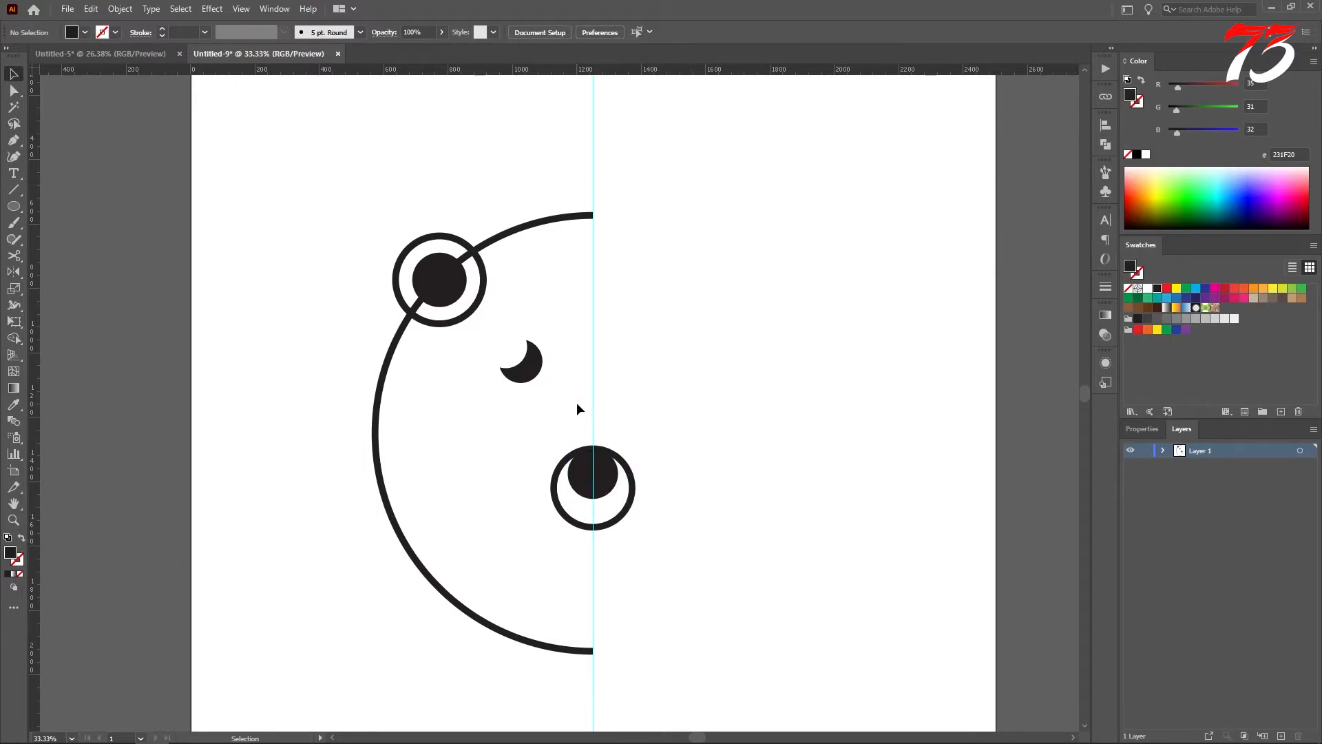
drag(592, 401, 633, 403)
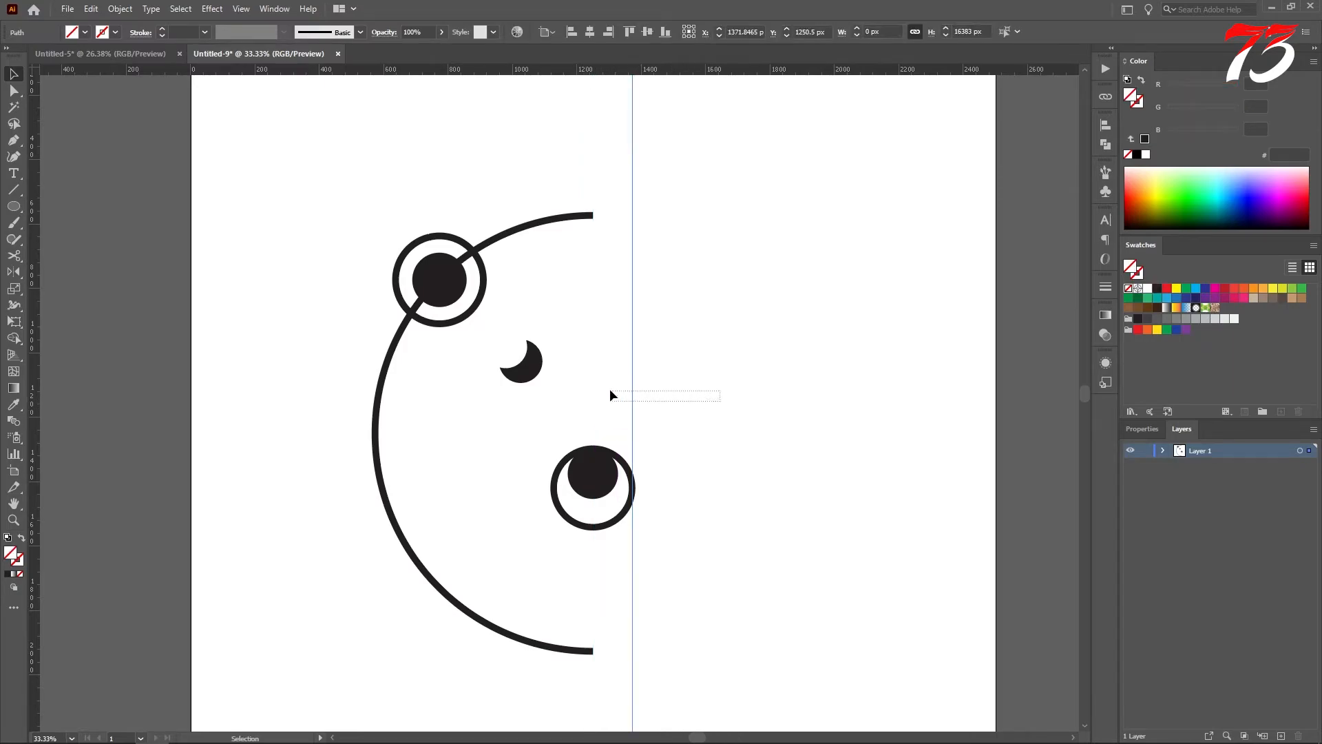
key(Delete)
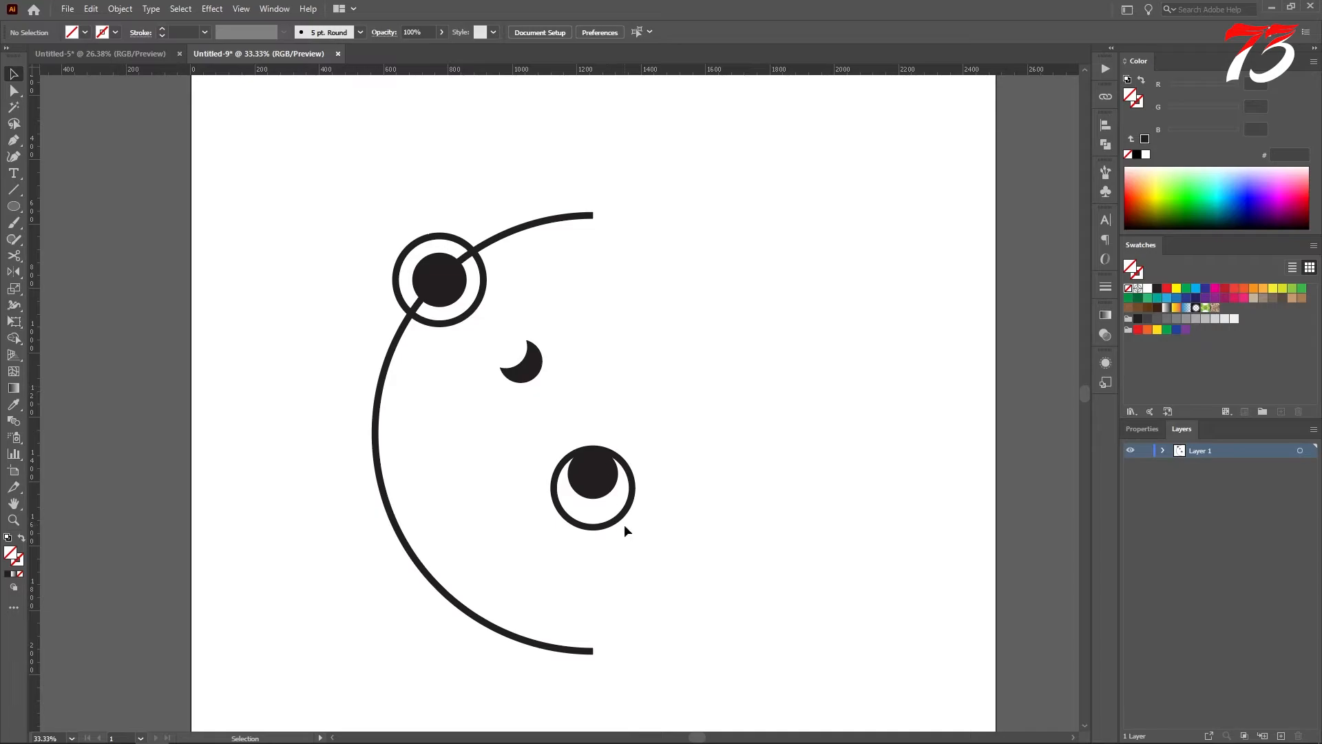
Step: Draw a vertical line about 150 px long from the lower ring's bottom point up into the black circle
scroll(607, 528, up, 1)
drag(586, 522, 607, 511)
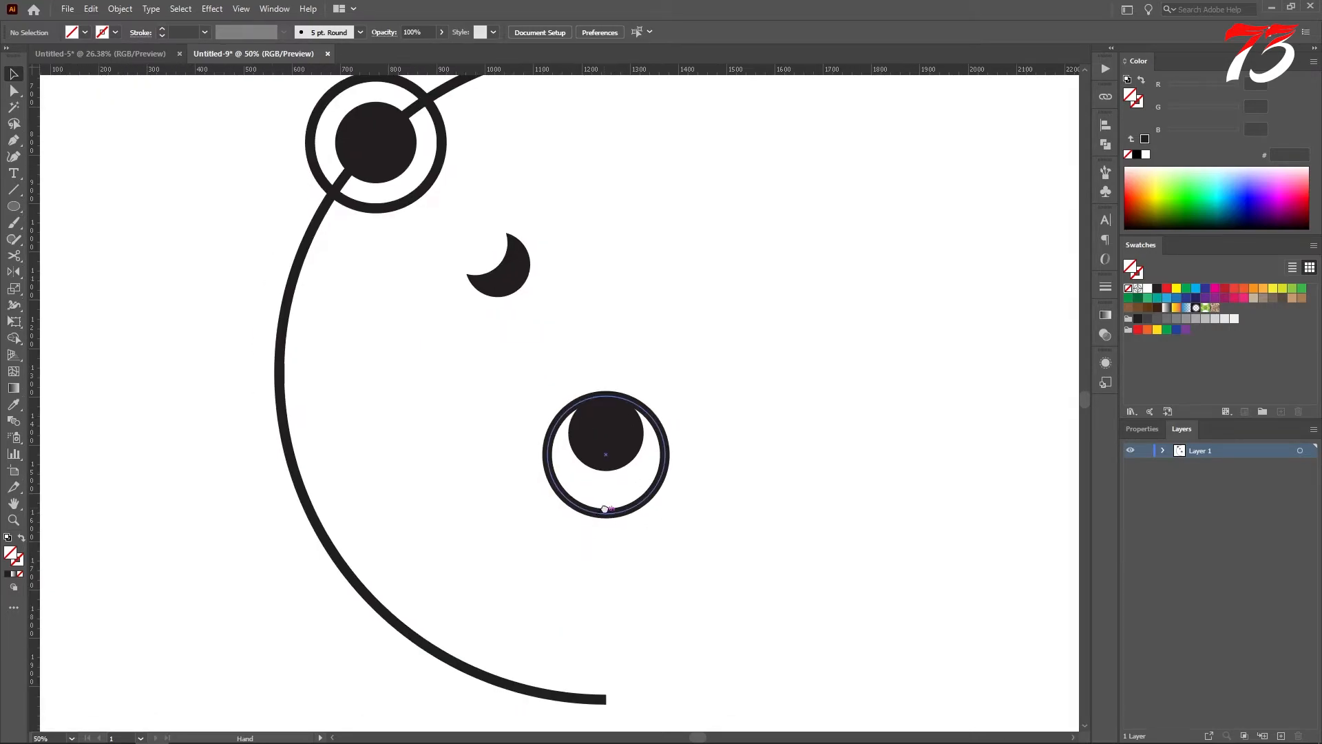
click(14, 189)
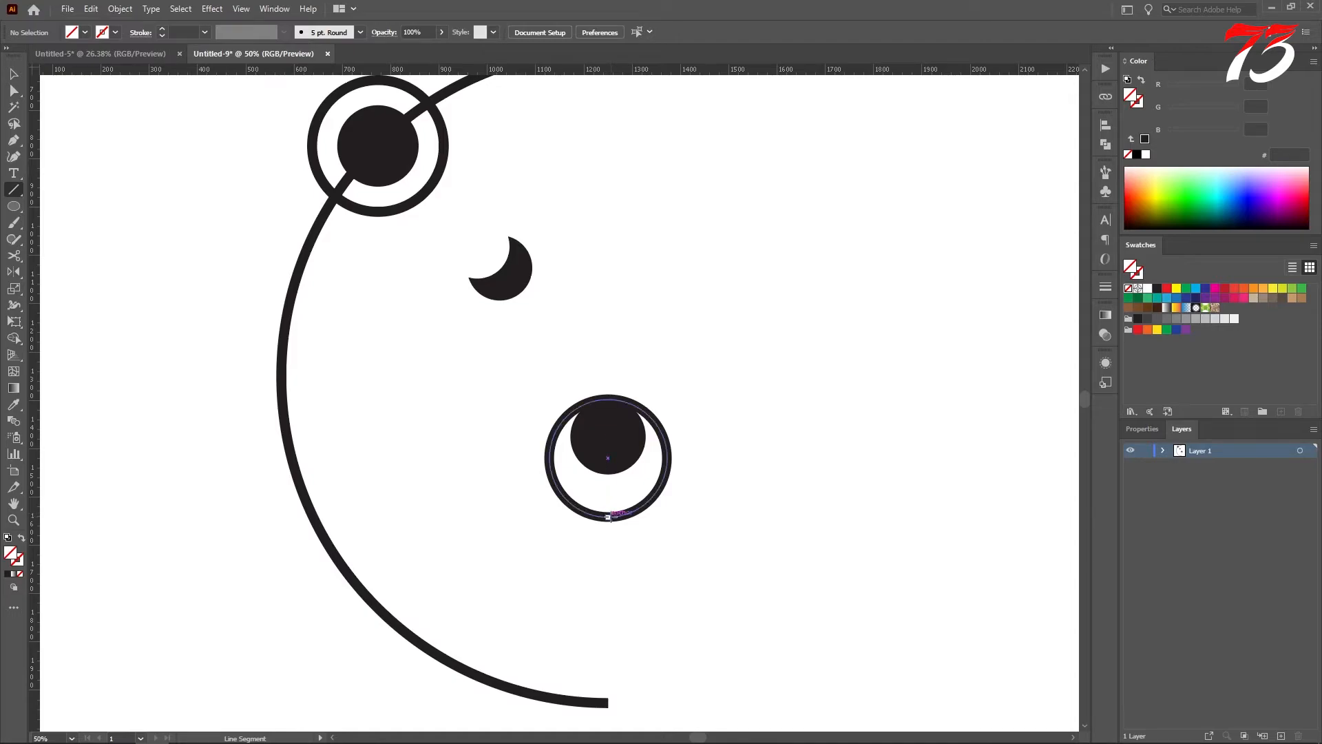
drag(608, 517, 608, 444)
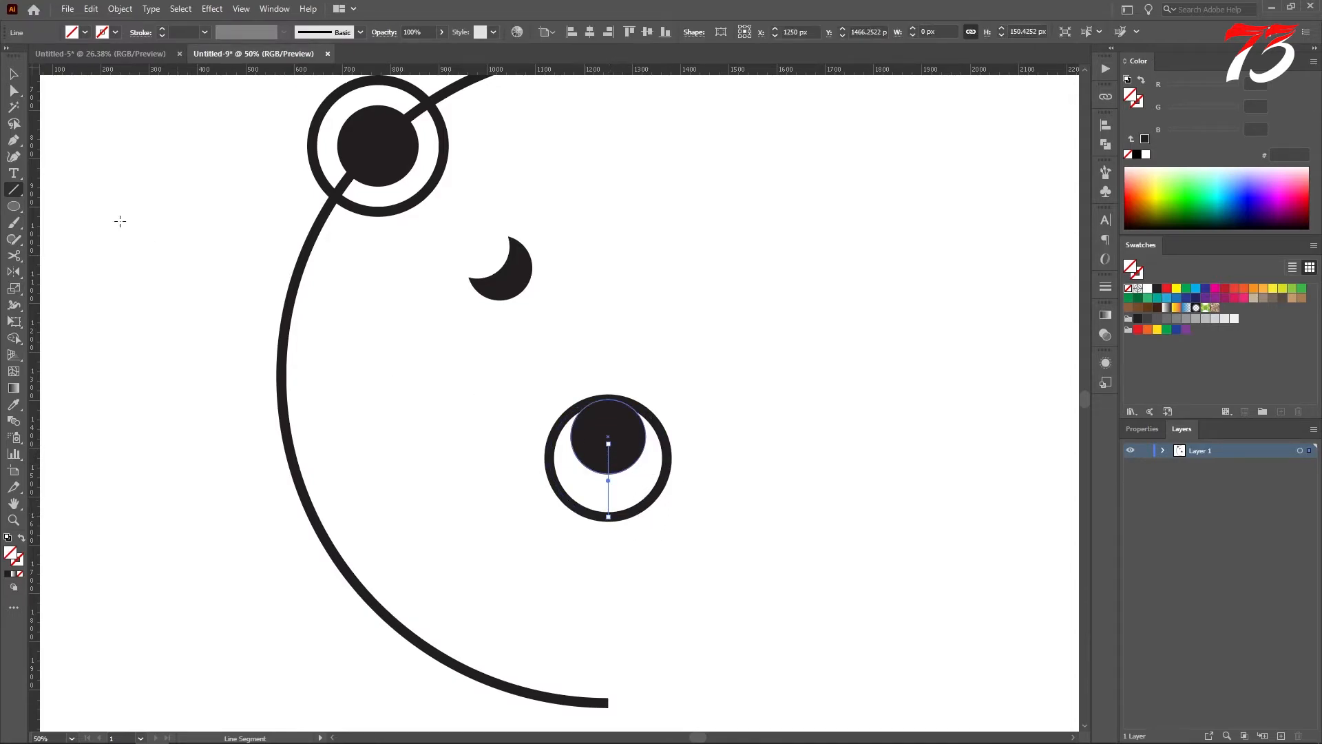
key(v)
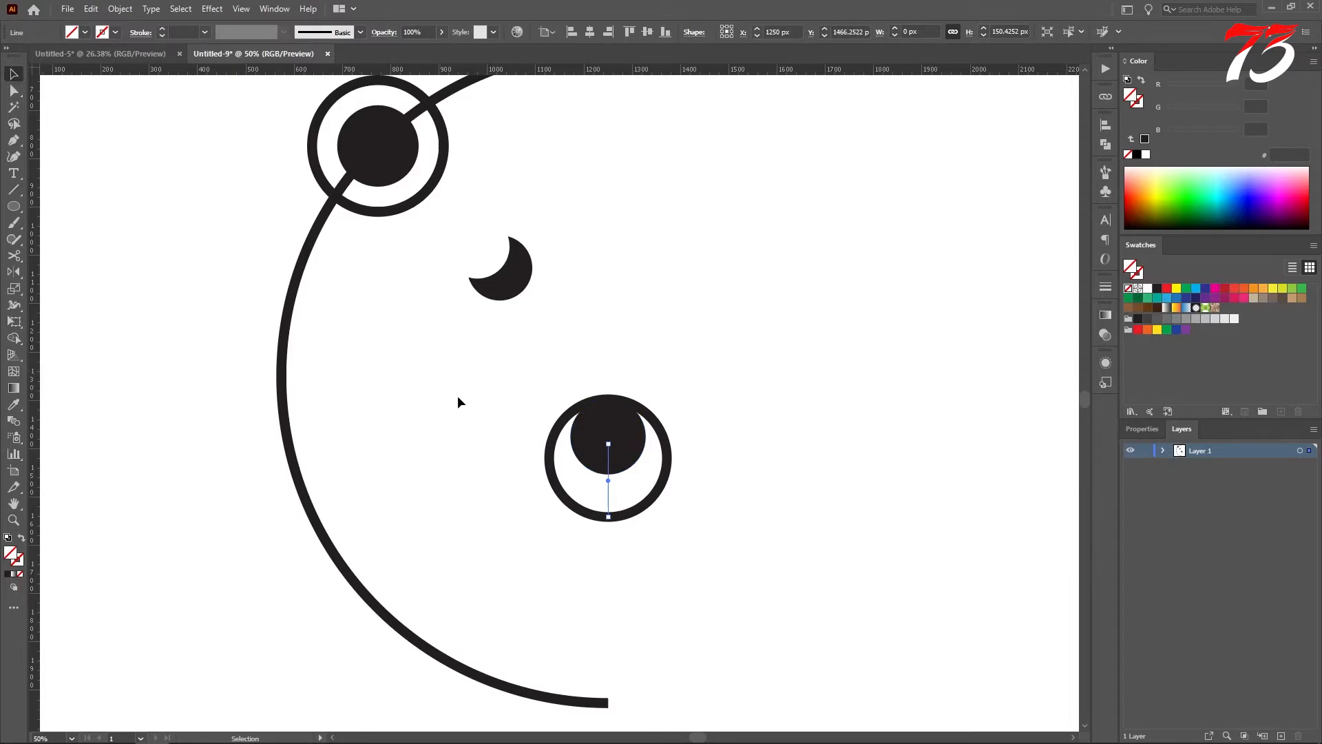
Step: Copy the lower ring's black stroke onto the short vertical line with the Eyedropper tool
key(i)
click(668, 449)
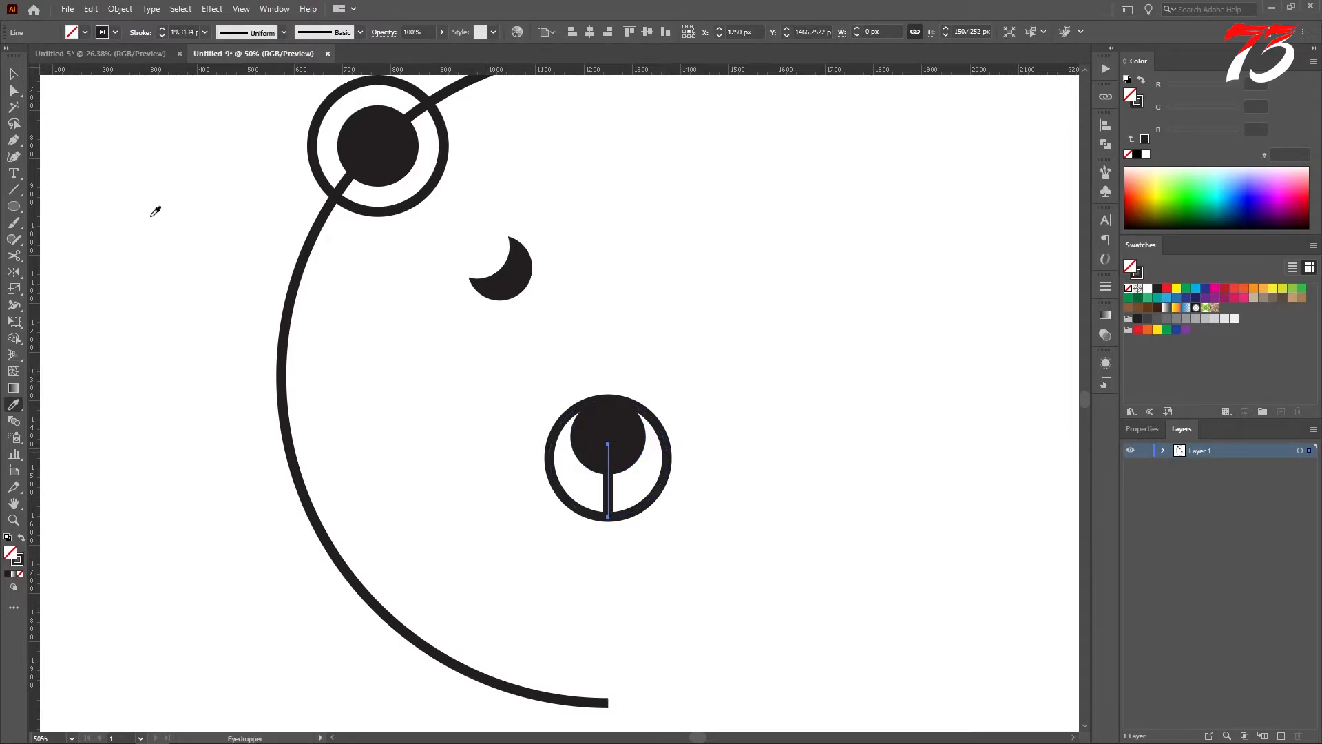
click(13, 75)
click(620, 353)
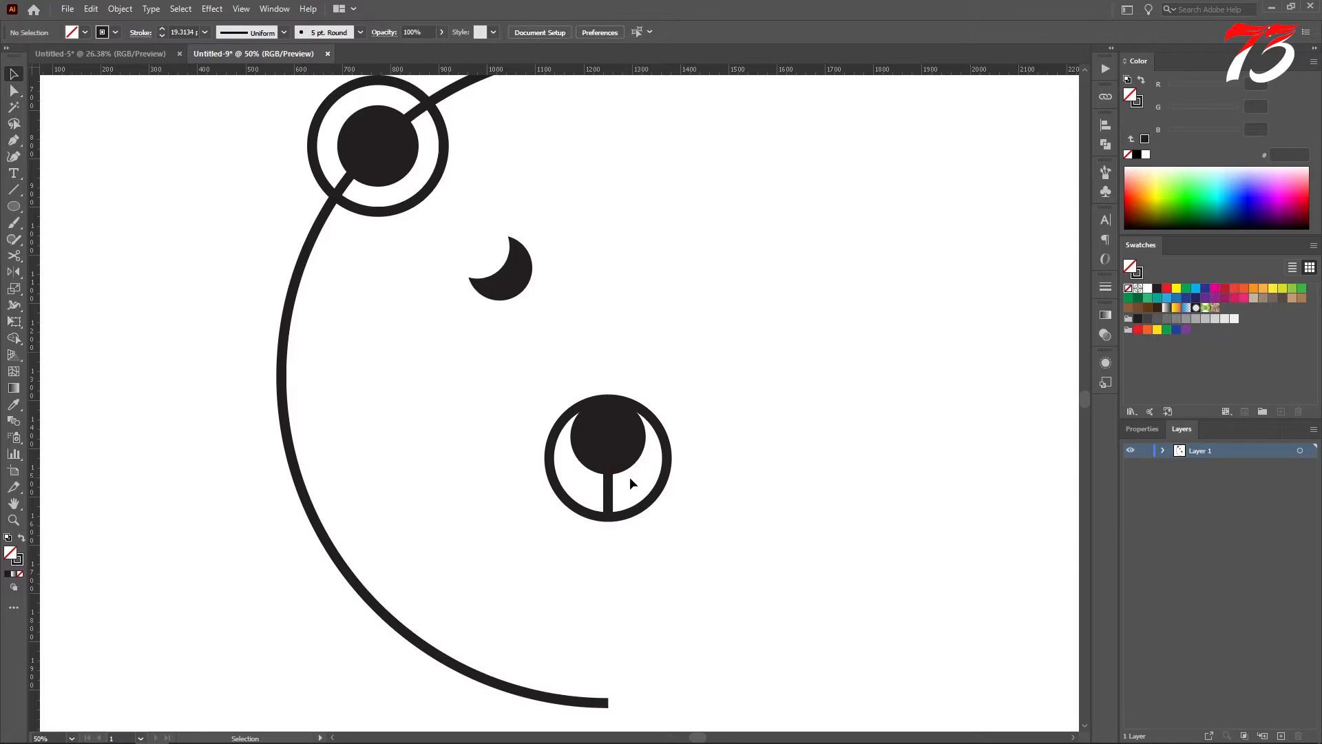
click(612, 488)
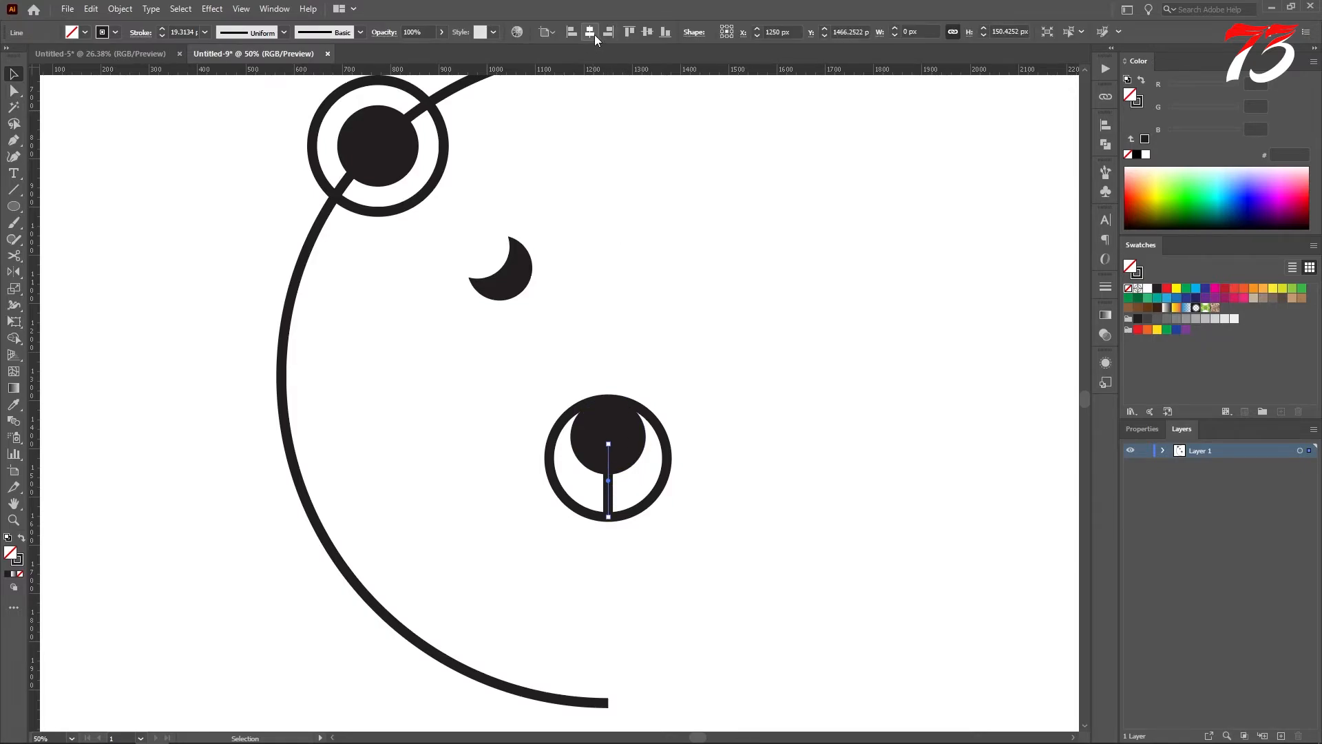
click(707, 326)
scroll(668, 449, down, 1)
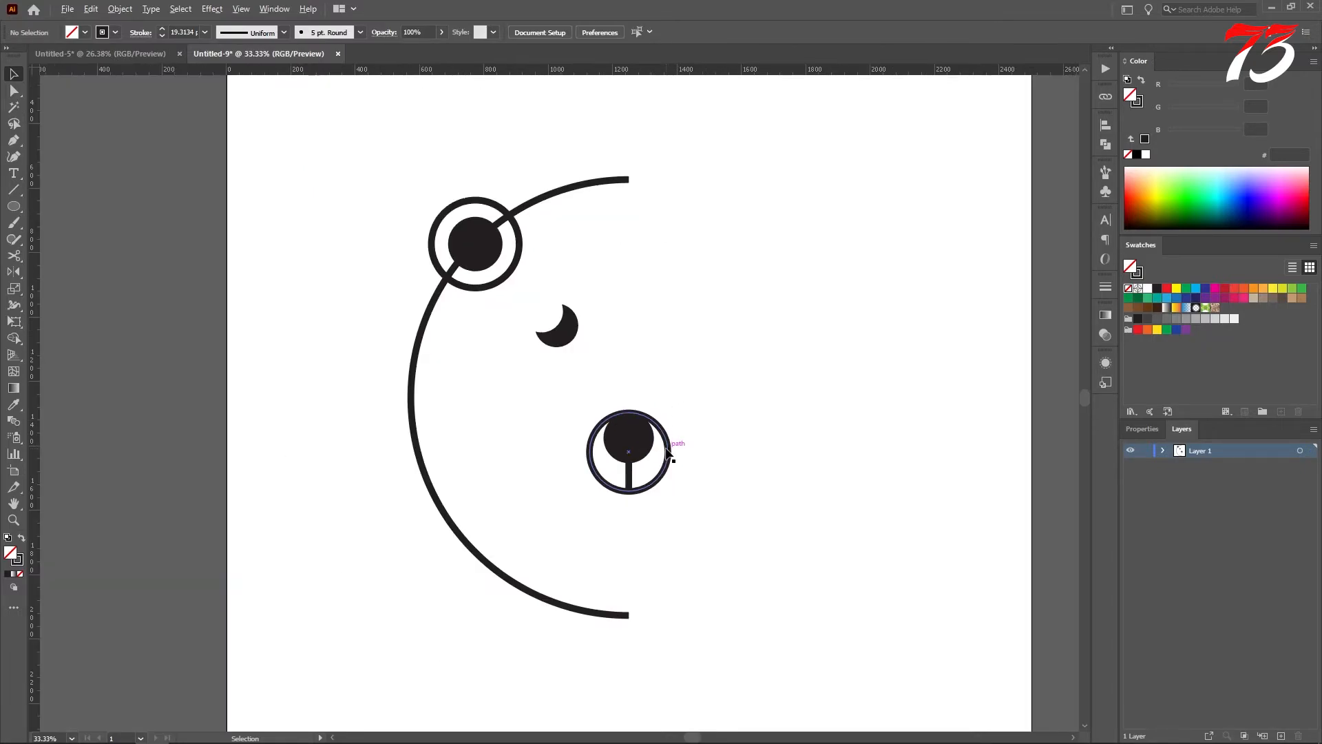
Step: Group the lower ring, its black circle and the short vertical line
scroll(668, 451, up, 1)
drag(572, 459, 688, 547)
key(a)
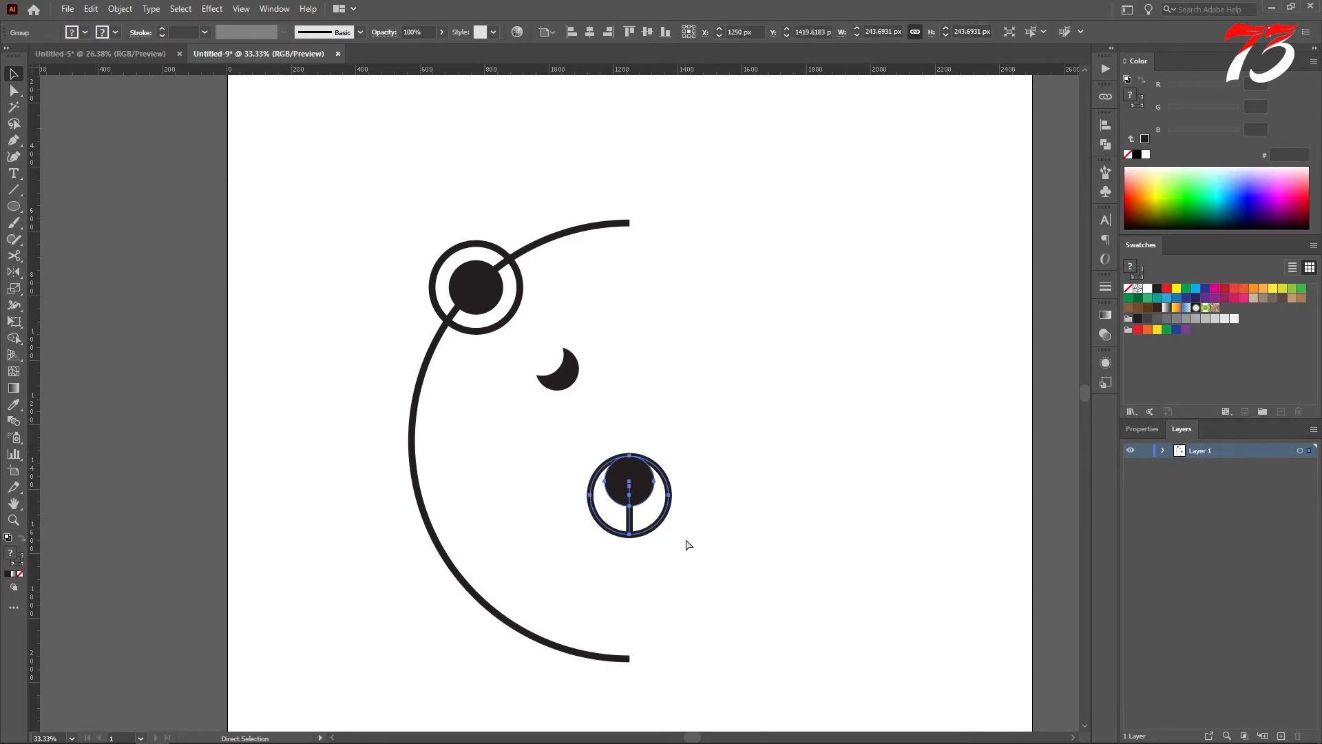
key(v)
click(740, 535)
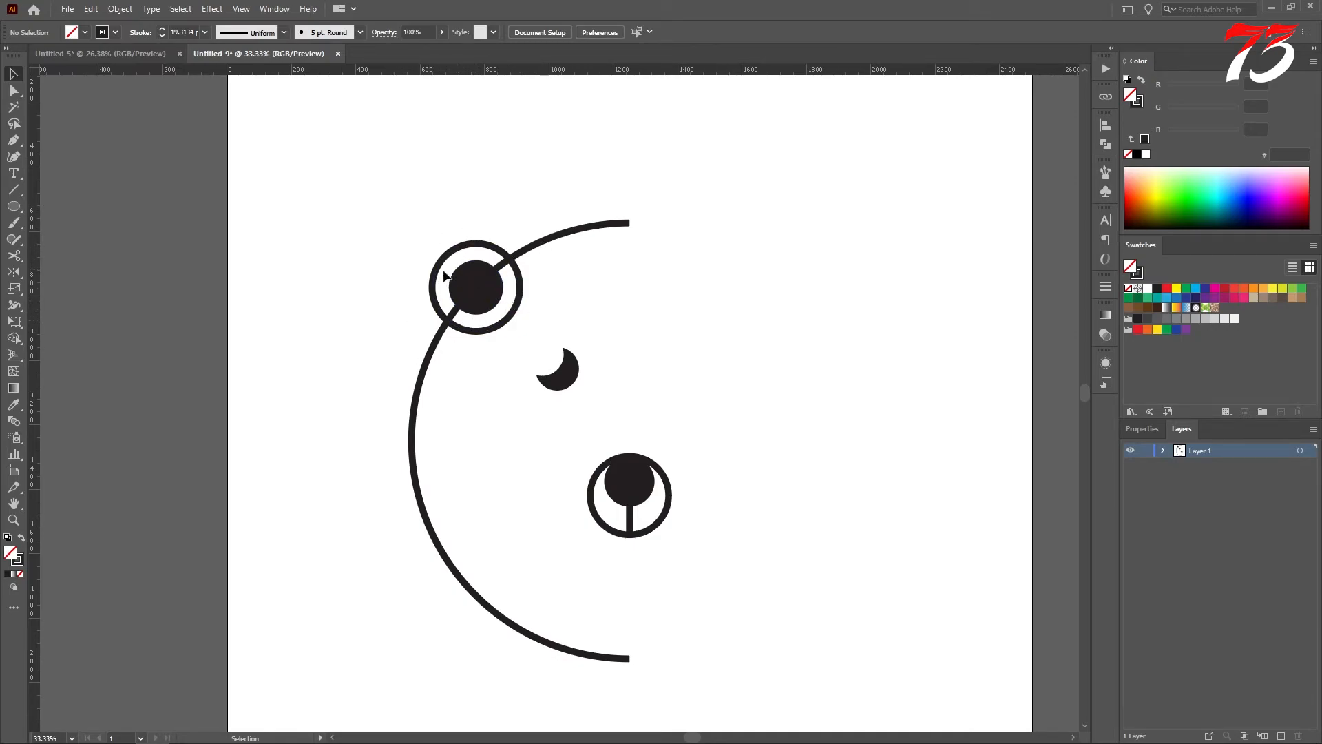
Step: Remove the parts of the concentric circles lying inside the semicircle with the Shape Builder tool, leaving an ear shape outside the arc
drag(397, 203, 529, 336)
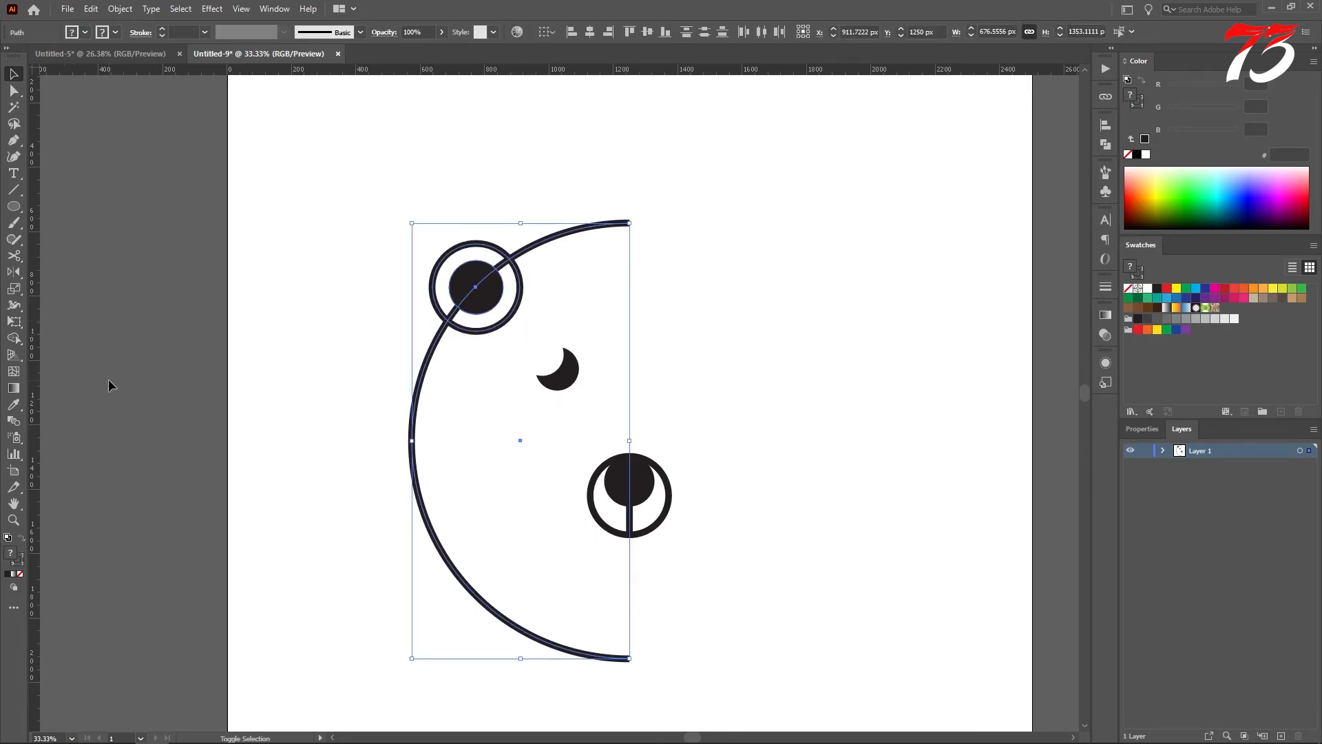
key(shift+m)
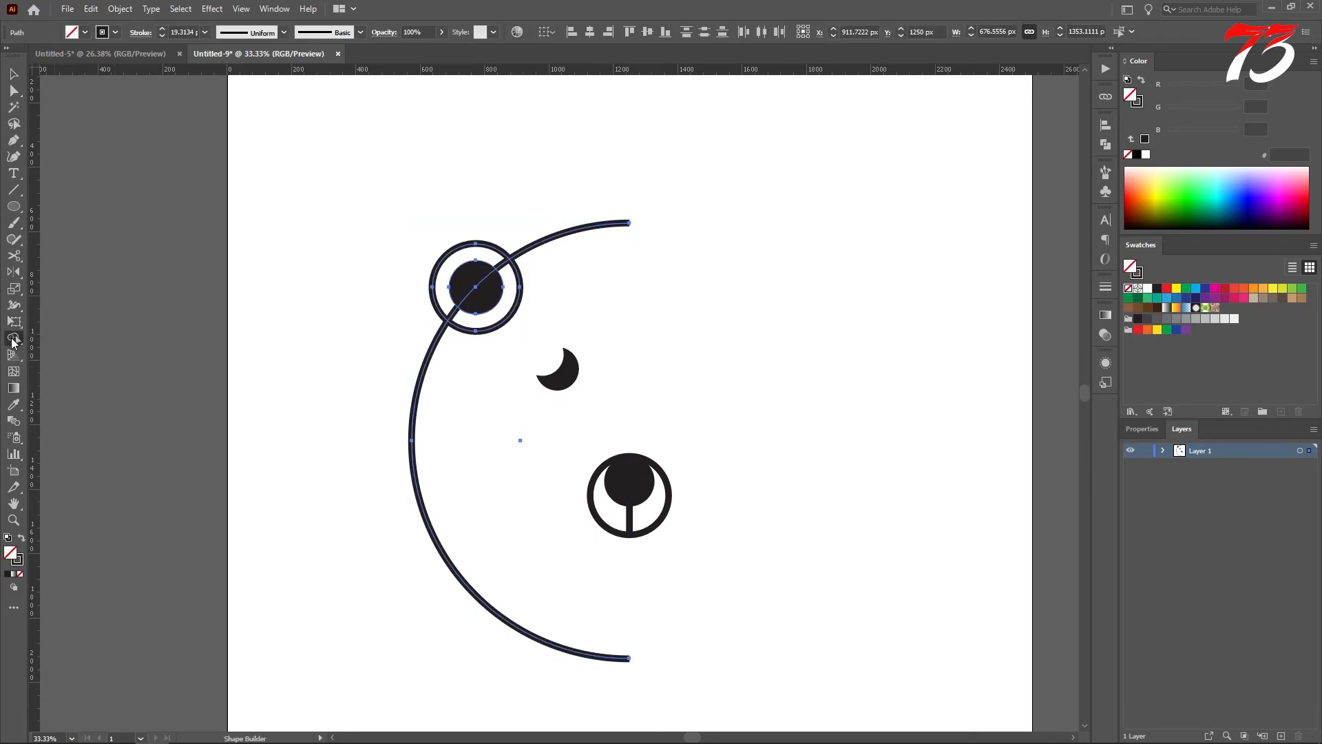
drag(529, 313, 487, 301)
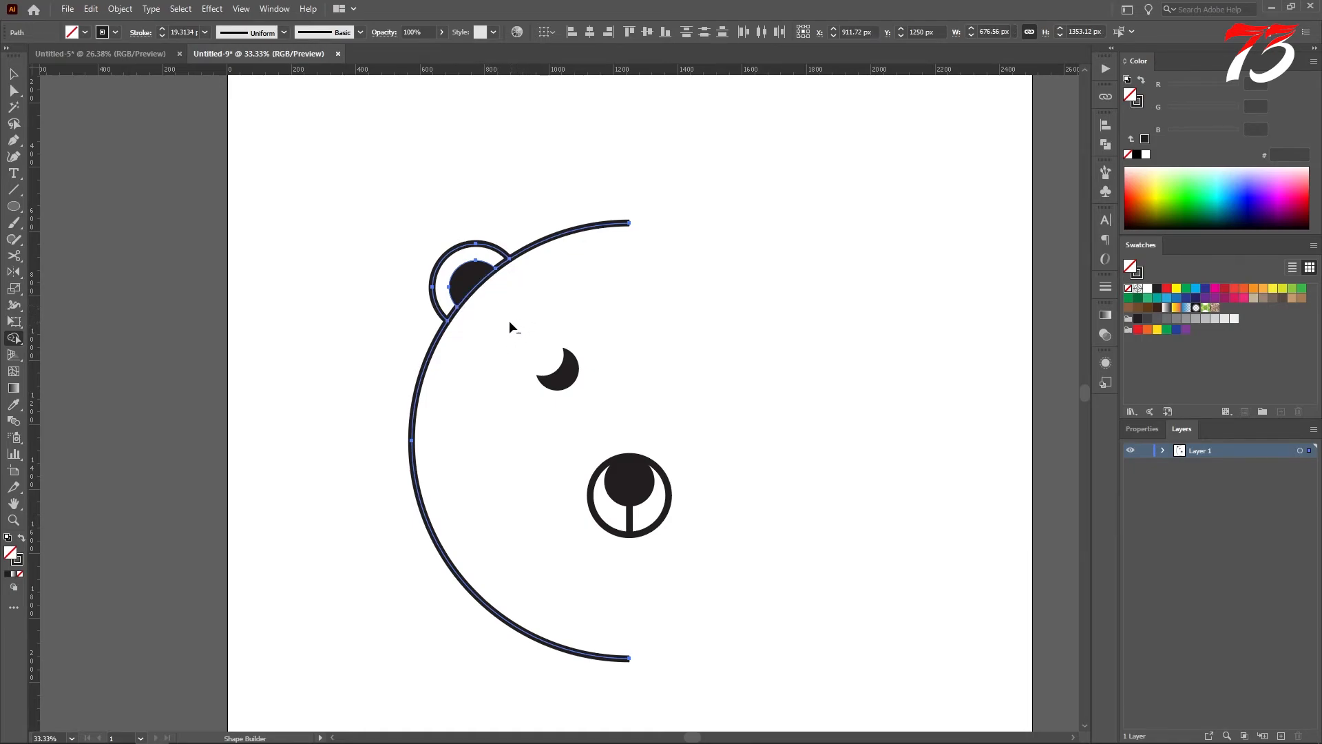
click(13, 74)
click(355, 246)
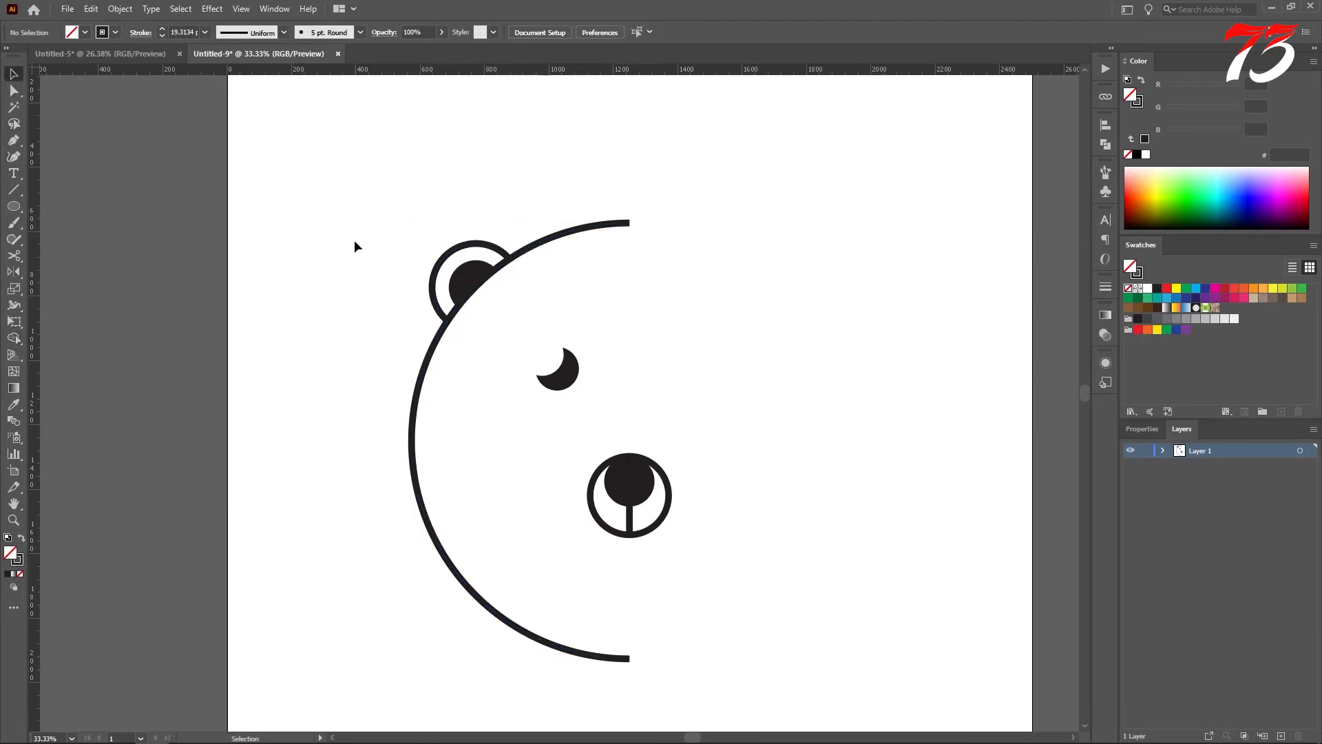
scroll(616, 418, down, 1)
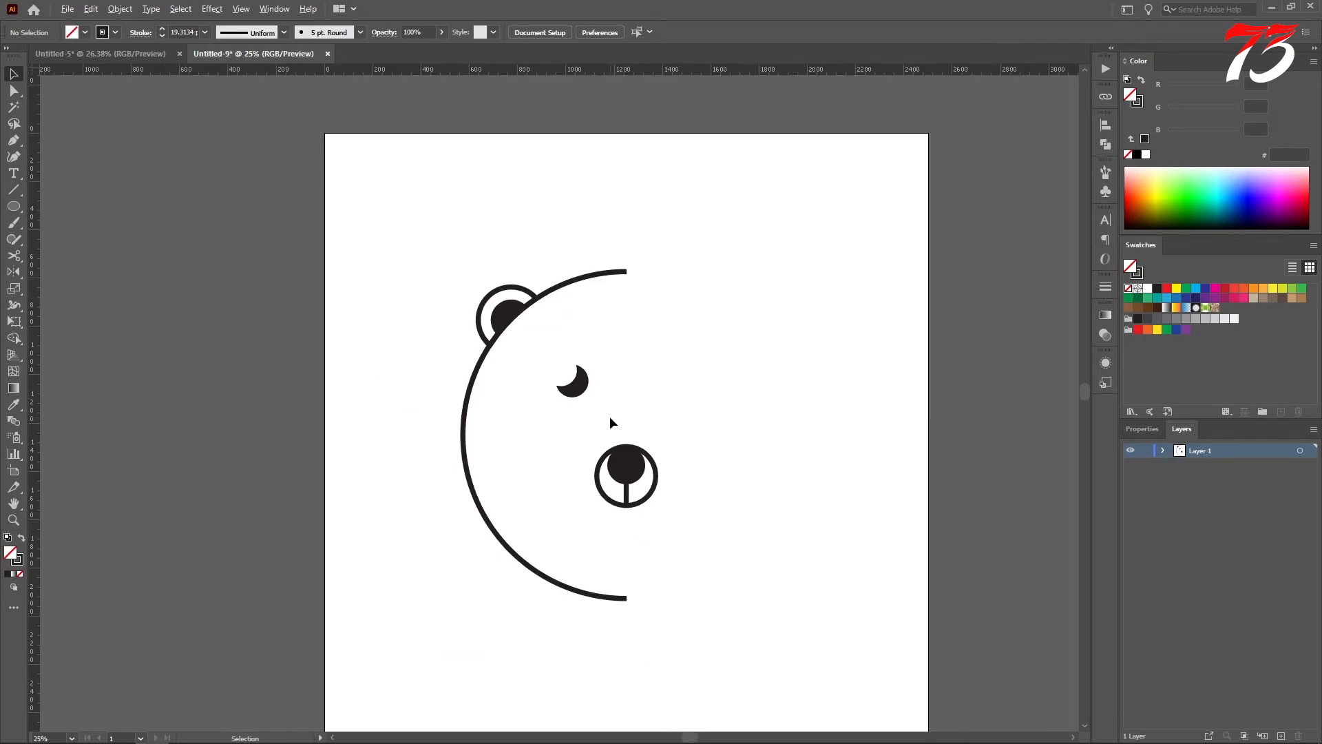
click(569, 384)
drag(589, 365, 592, 361)
click(609, 374)
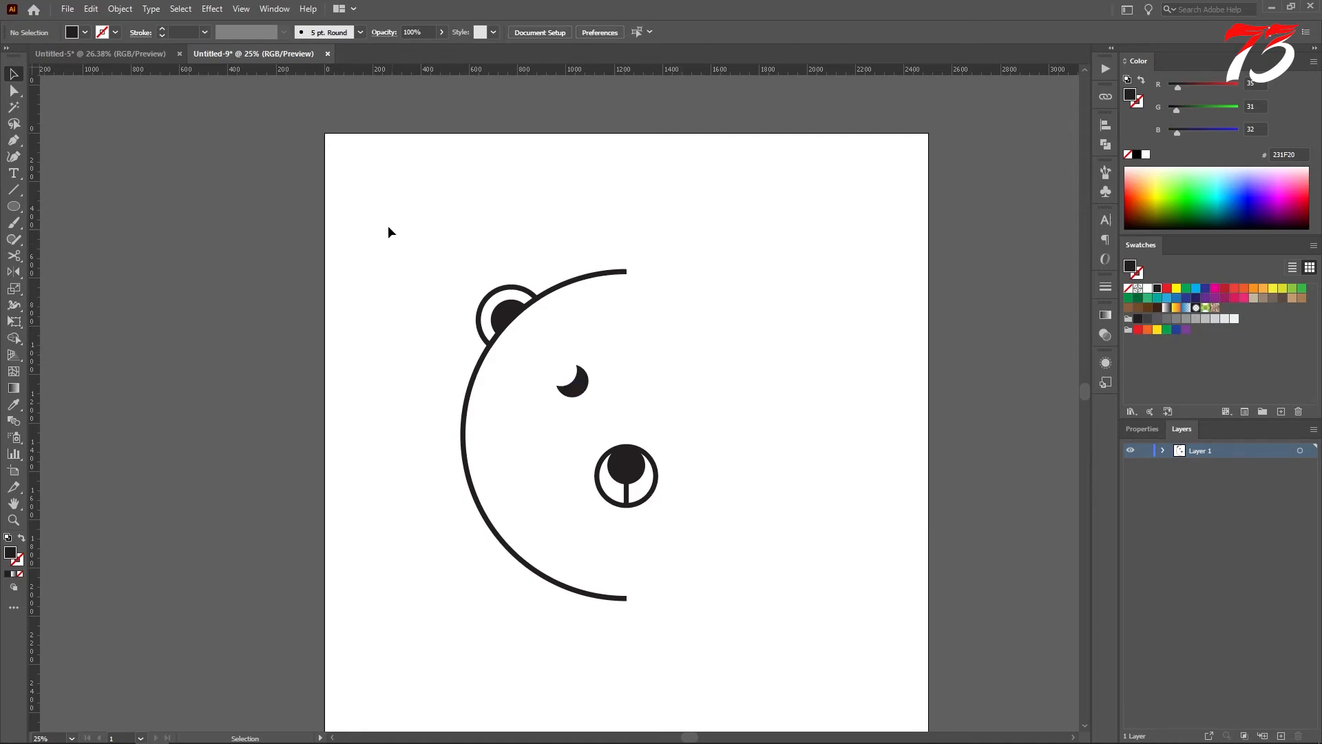
Step: Group the semicircle, the ear shapes and the crescent eye
drag(437, 288, 599, 406)
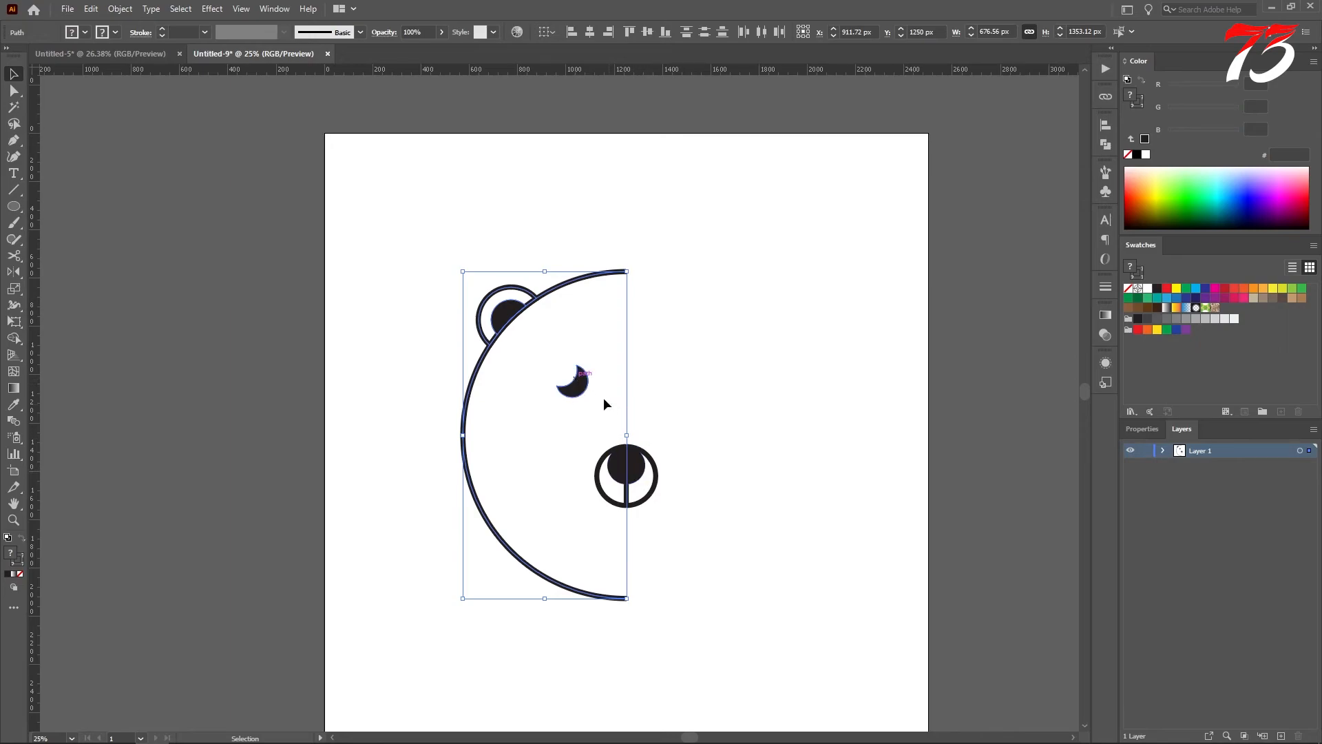
right_click(576, 376)
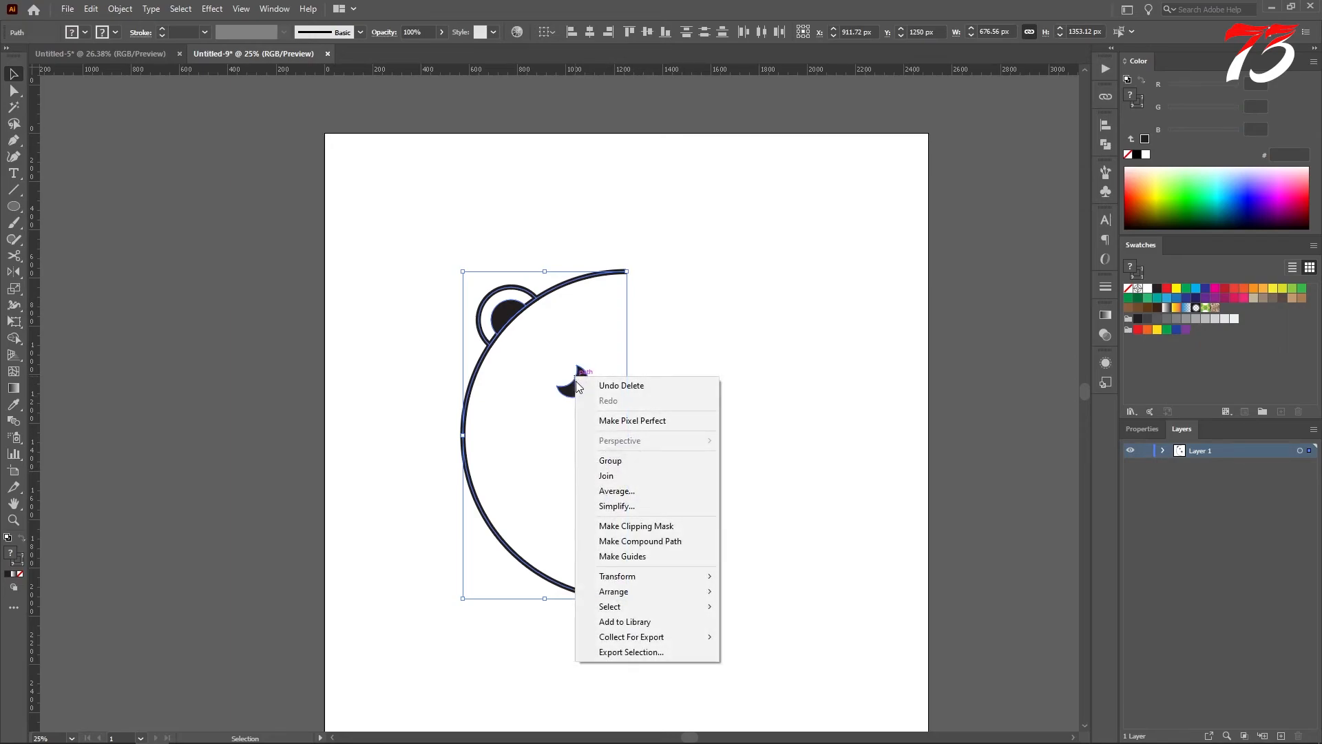
click(610, 461)
Step: Make a copy of the half-head group reflected across the vertical axis and move it right until both halves form a full head
right_click(596, 306)
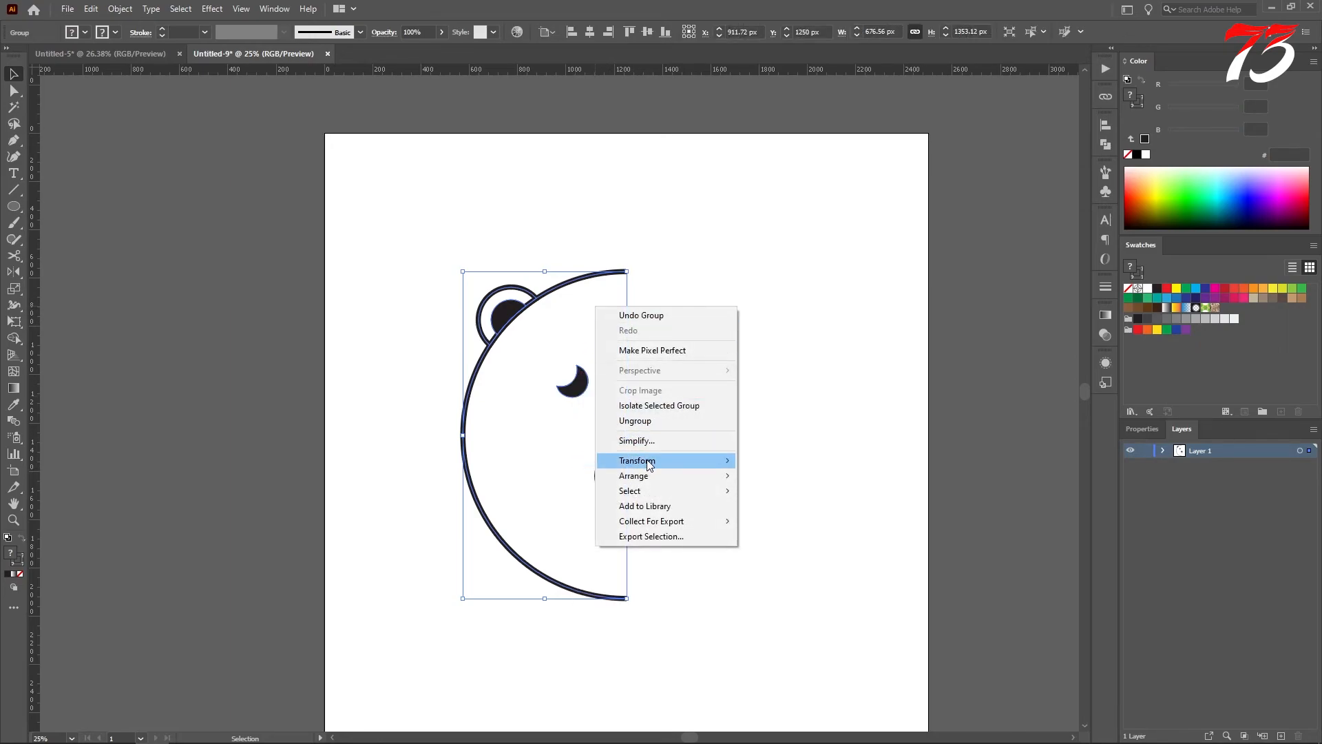
mouse_move(677, 461)
click(777, 511)
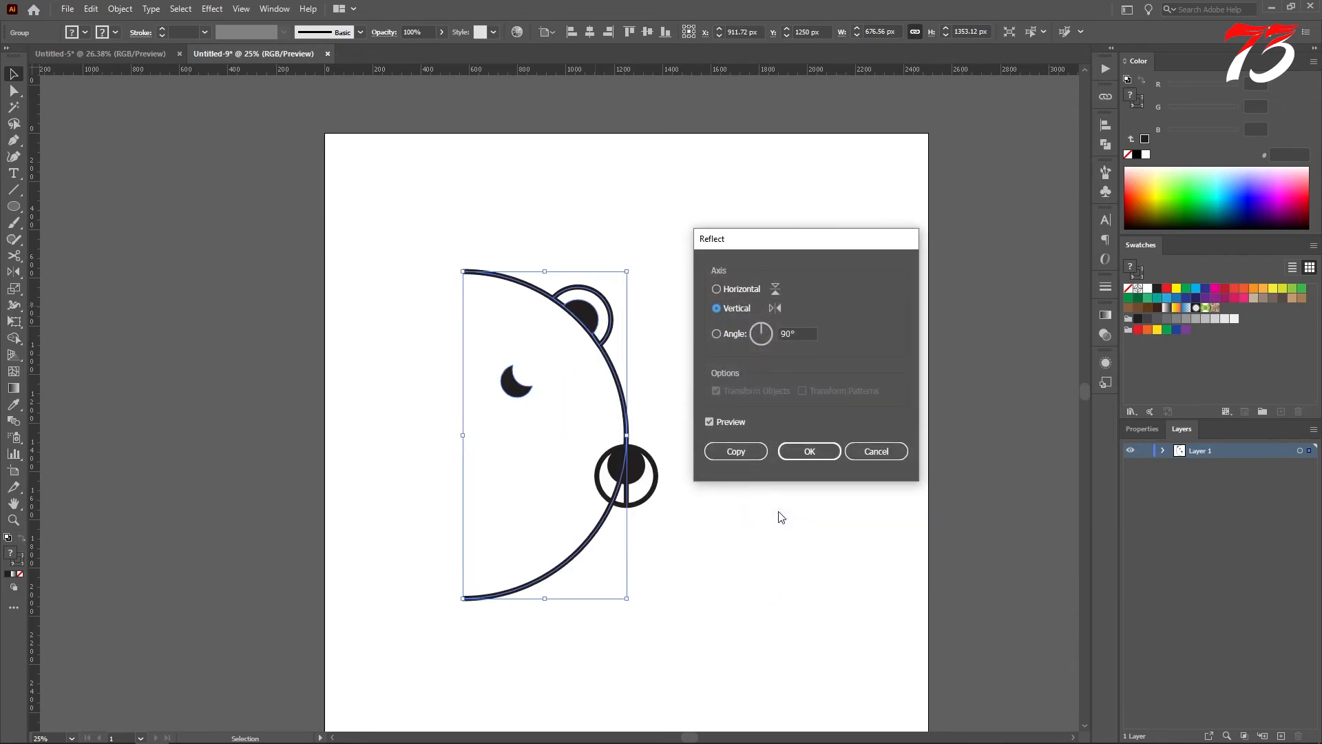
click(734, 451)
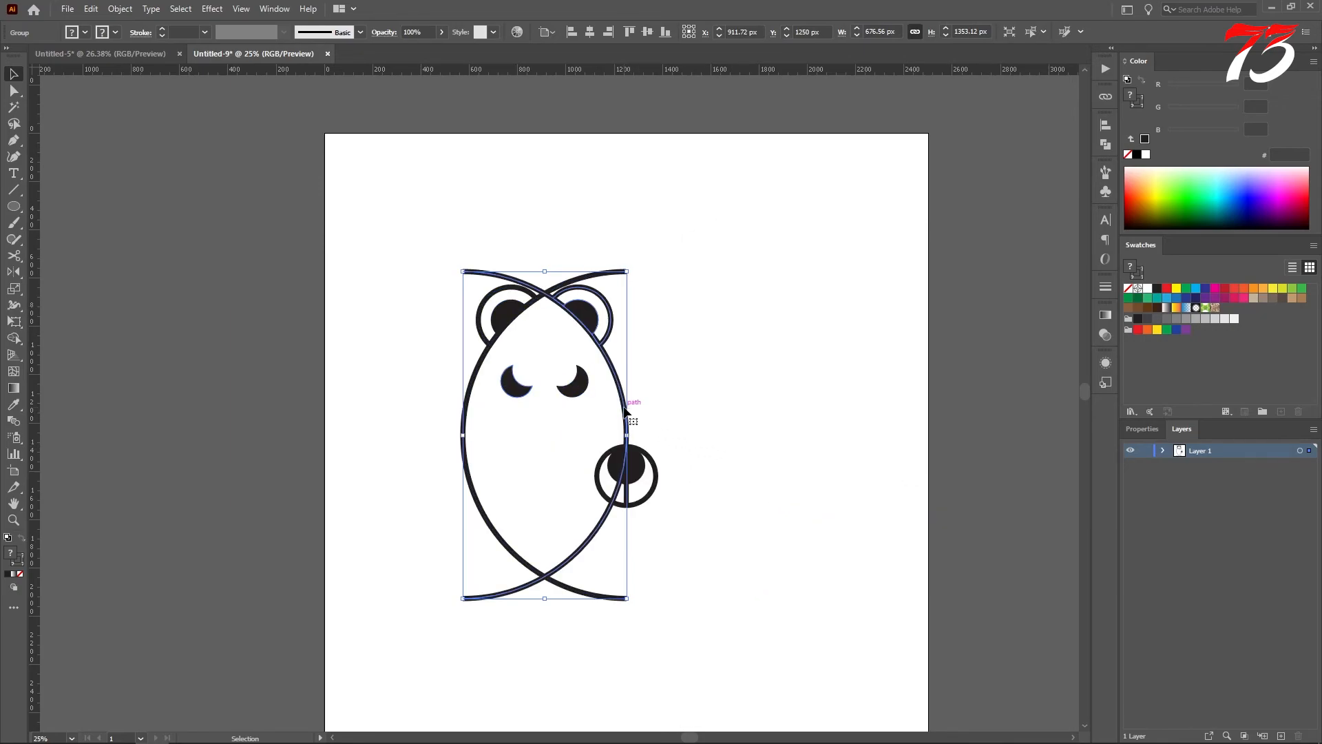
drag(624, 411, 788, 426)
click(853, 379)
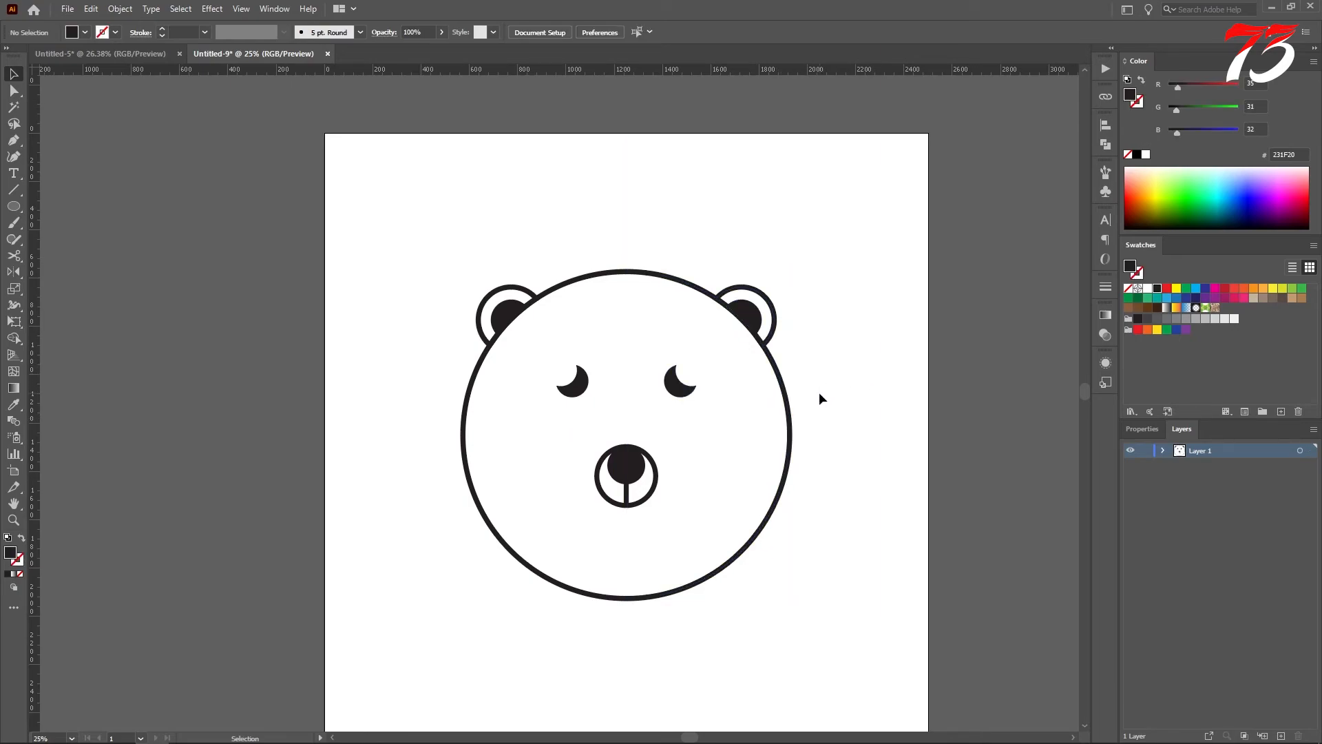
Step: Ungroup both mirrored halves of the bear head into separate shapes
drag(471, 245, 768, 338)
click(850, 369)
click(751, 335)
right_click(717, 316)
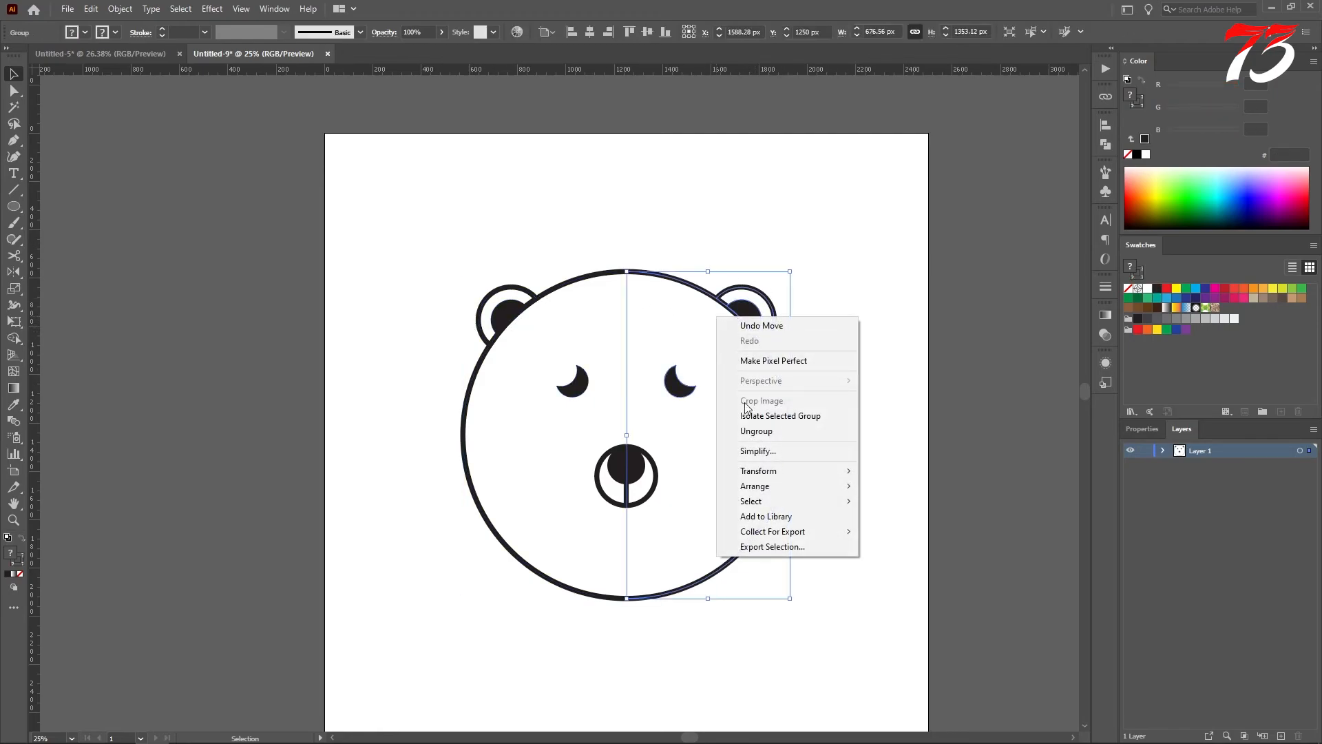
click(754, 432)
click(821, 365)
click(544, 295)
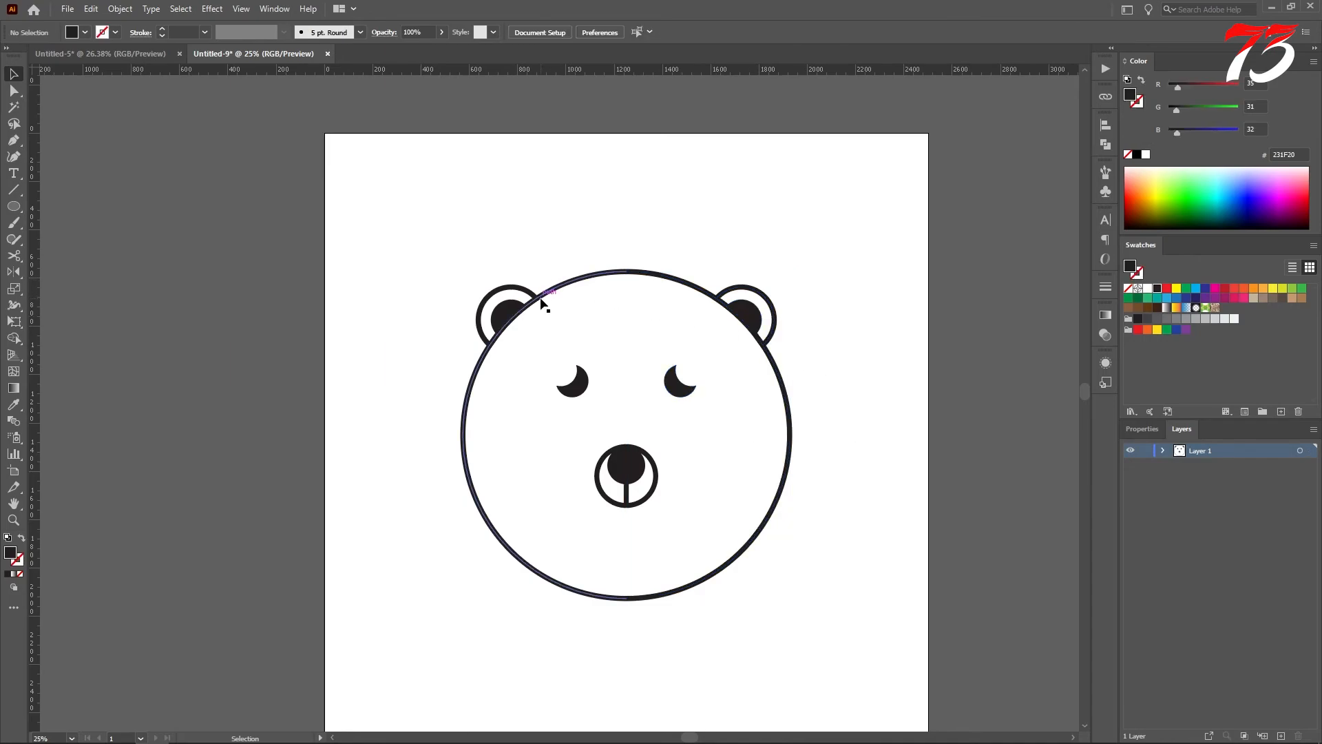
right_click(542, 298)
click(595, 415)
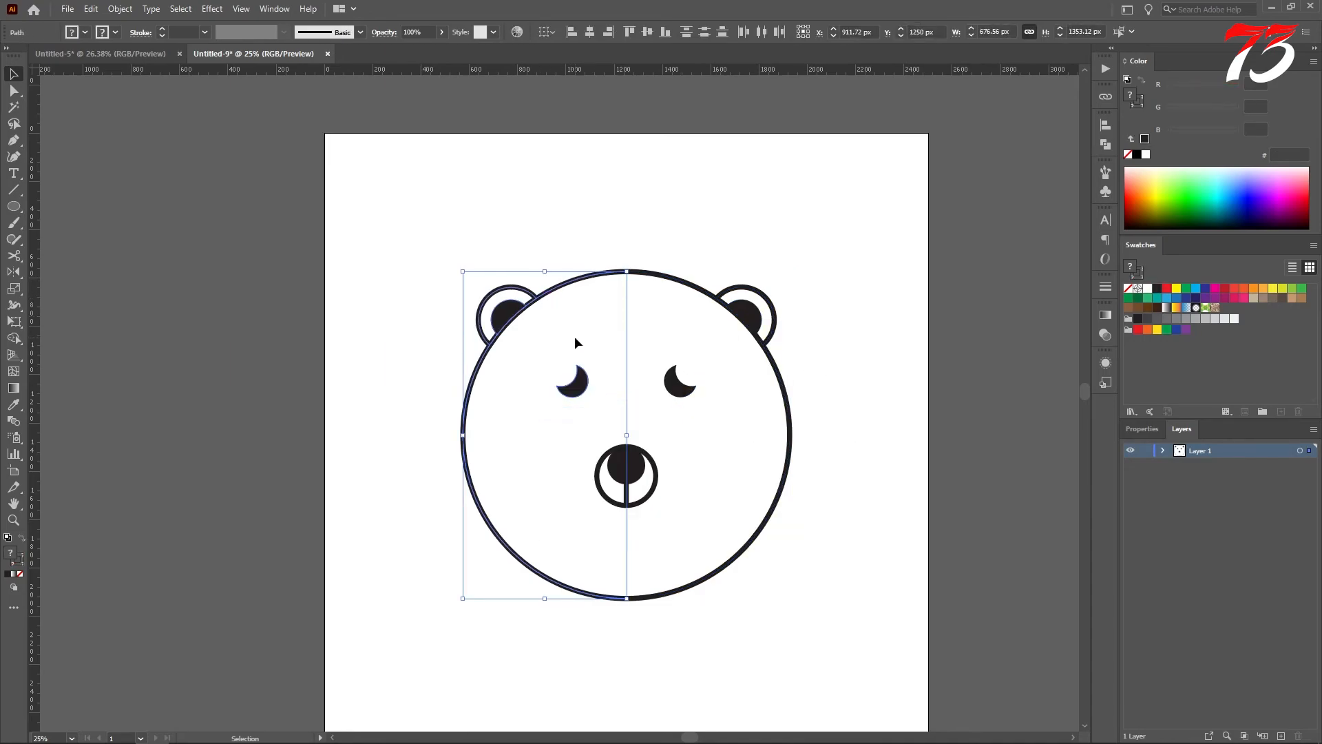
Step: Group the two semicircles with all the ear shapes, leaving out eyes and muzzle, and scale the group down about its centre to about 1121 px wide
drag(433, 230, 791, 333)
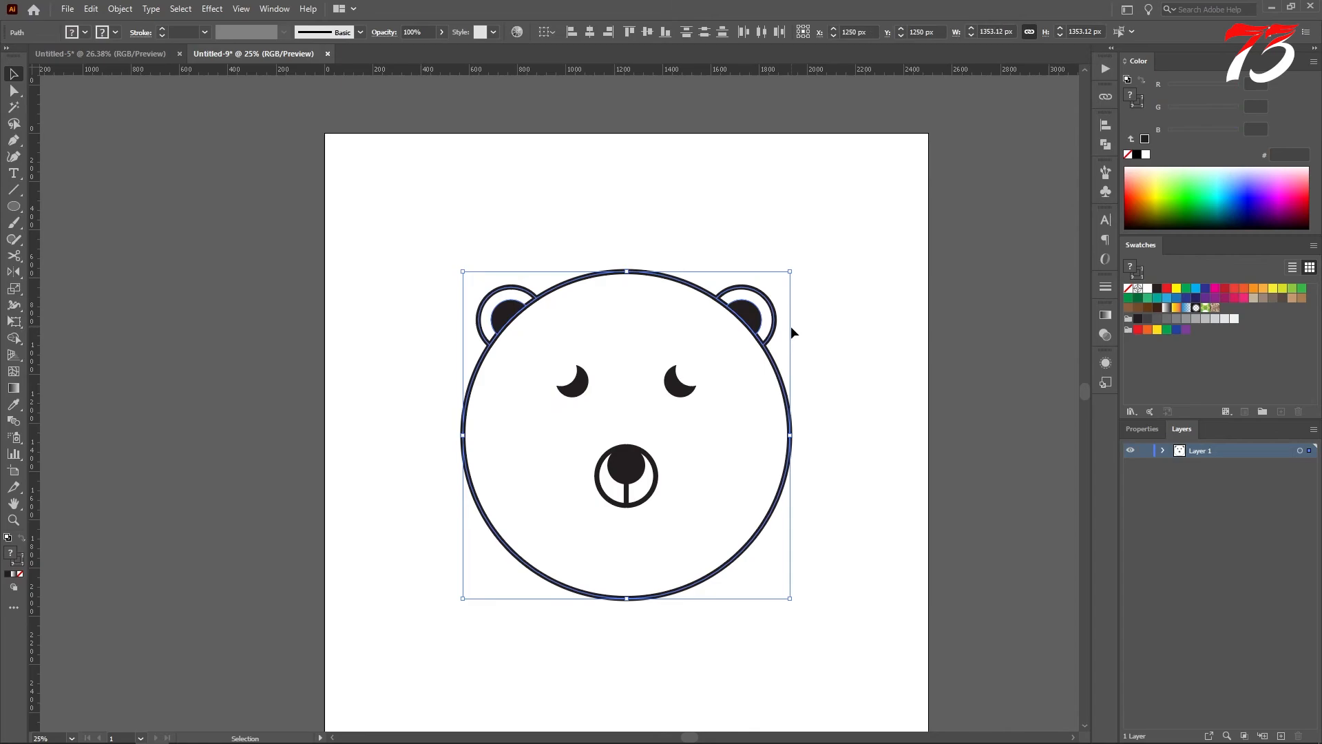
key(ctrl+g)
drag(791, 275, 780, 301)
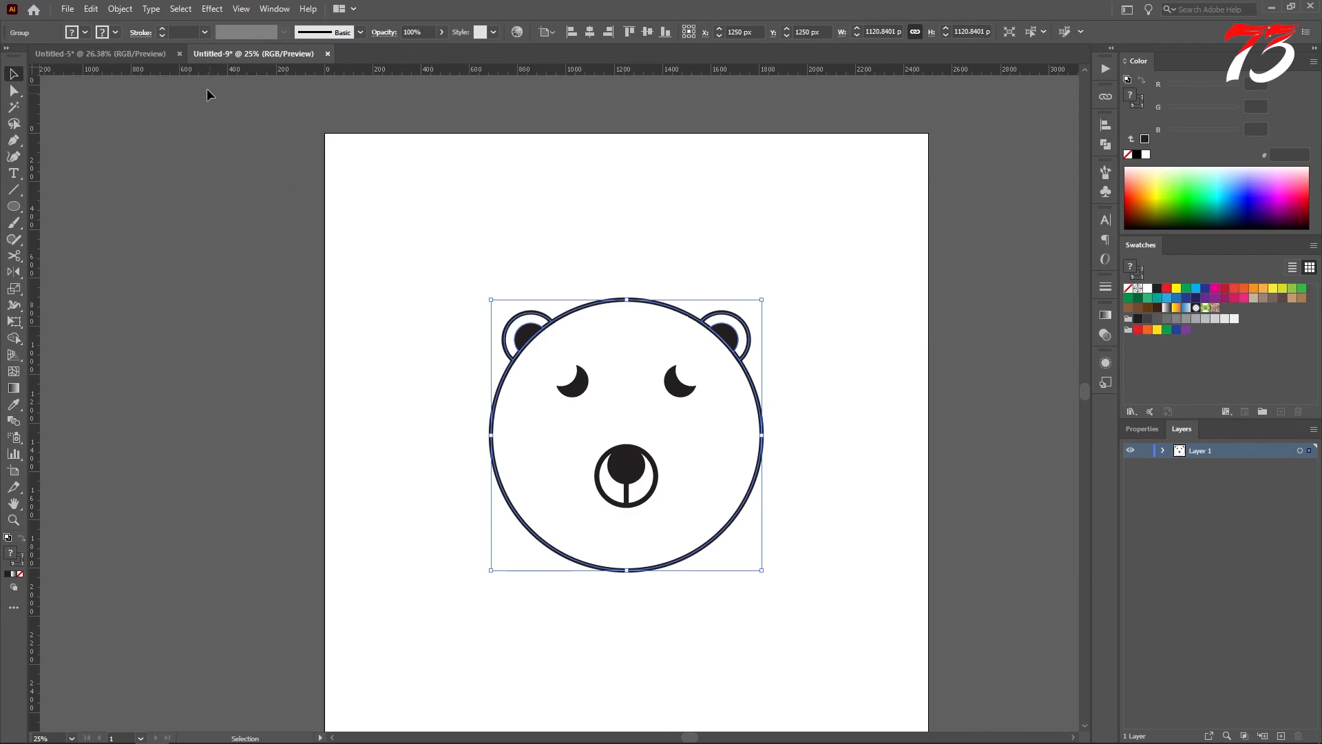
click(553, 243)
key(a)
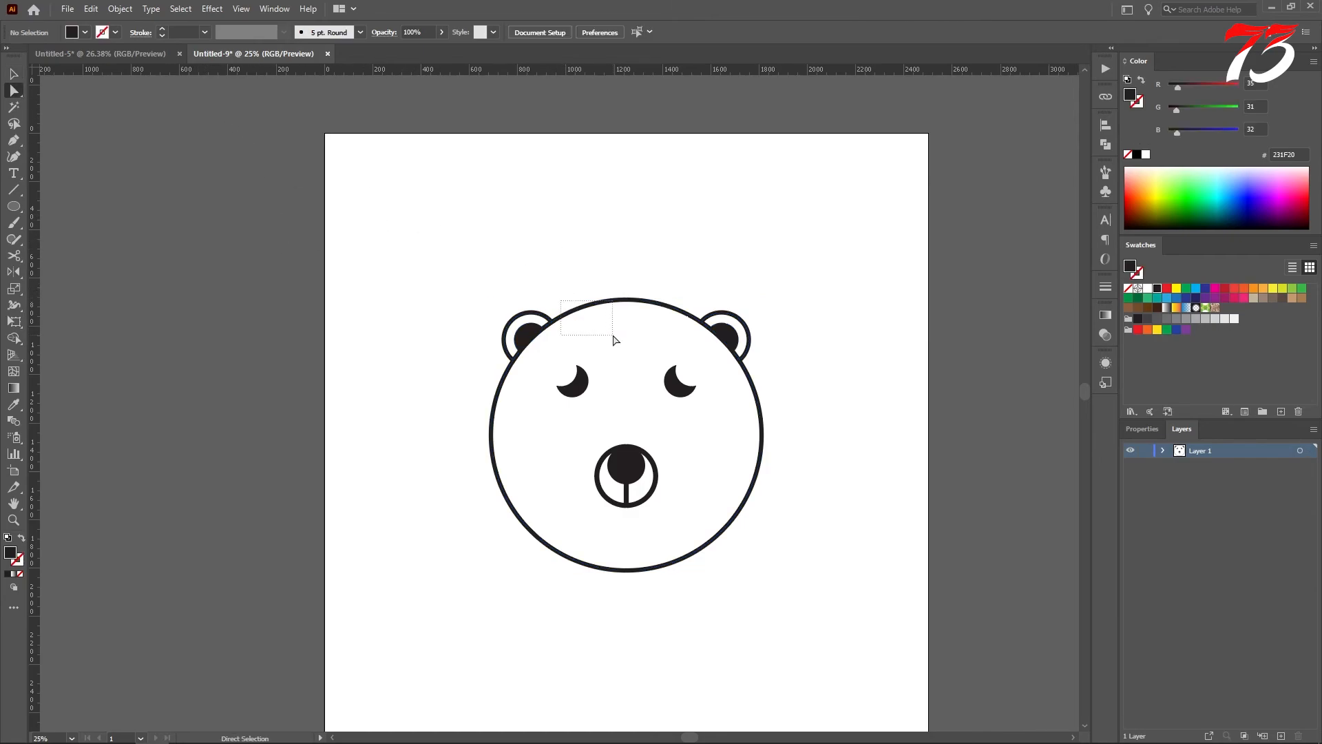
click(616, 341)
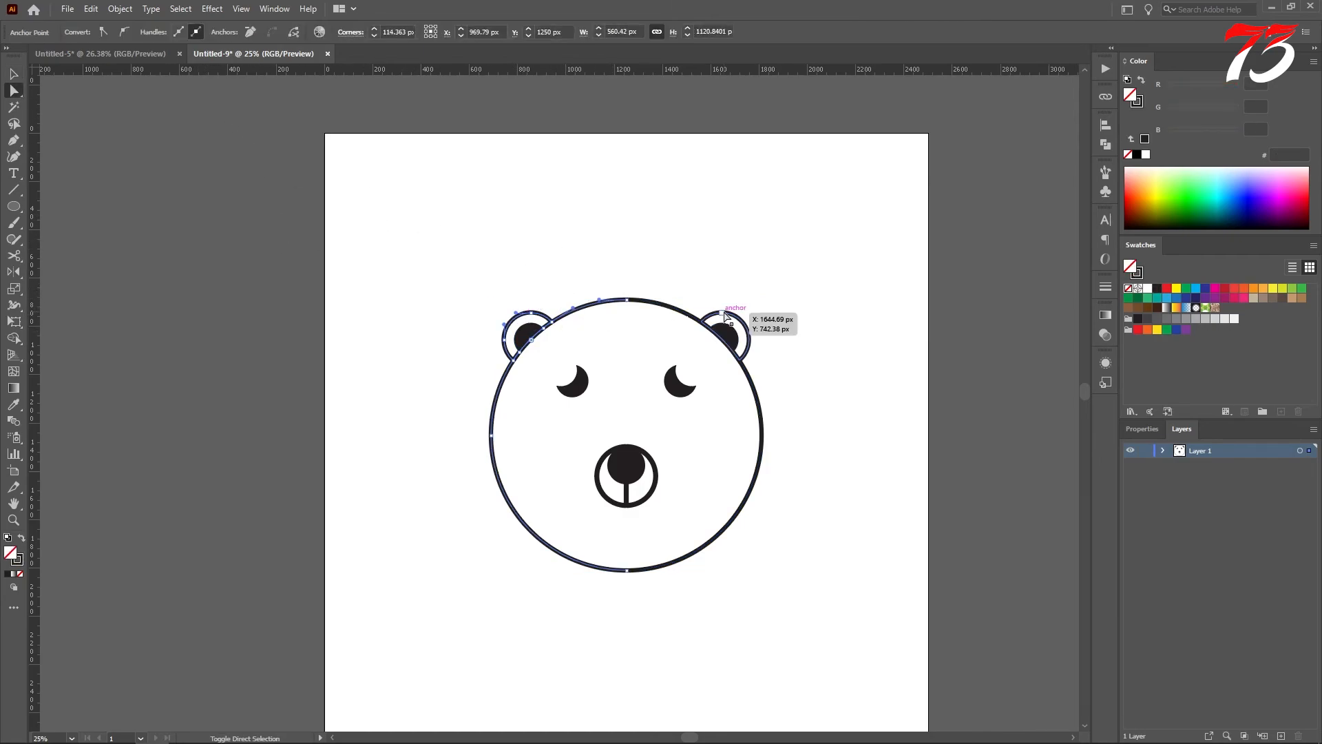
click(645, 301)
right_click(642, 304)
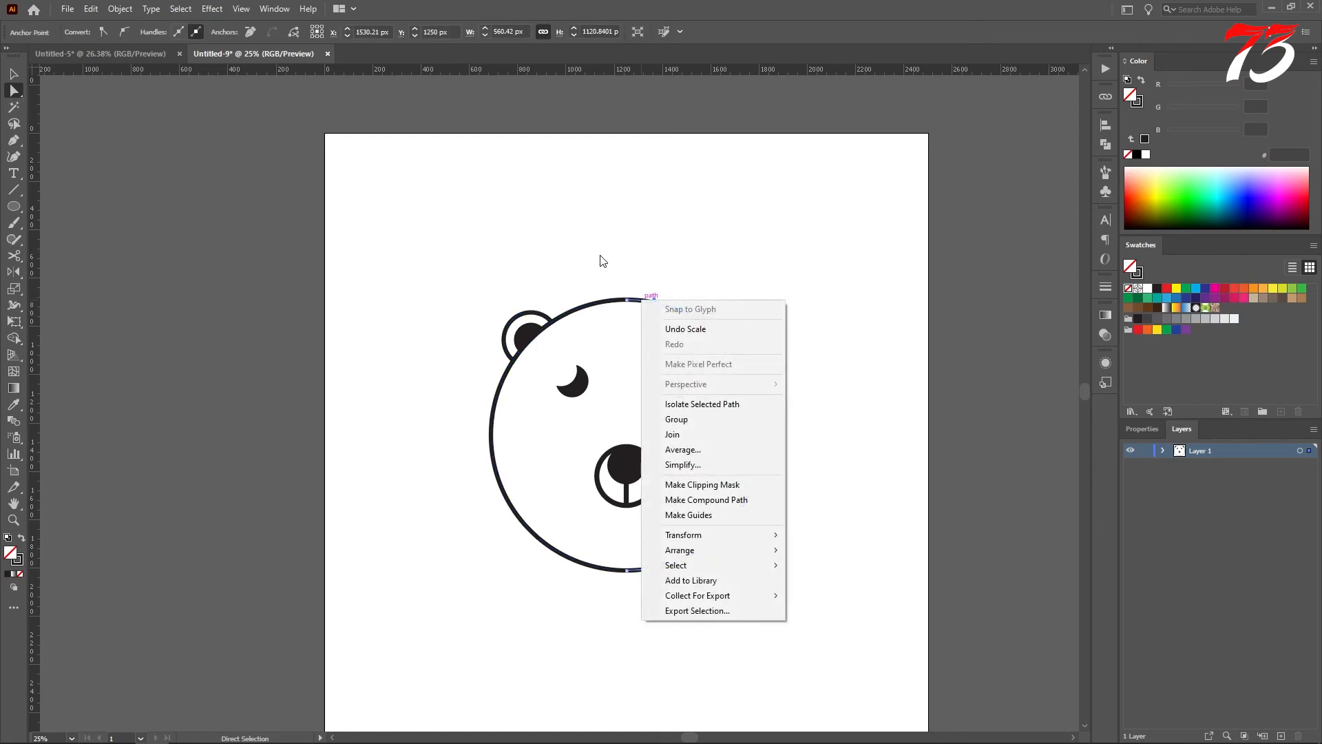
click(21, 73)
click(680, 264)
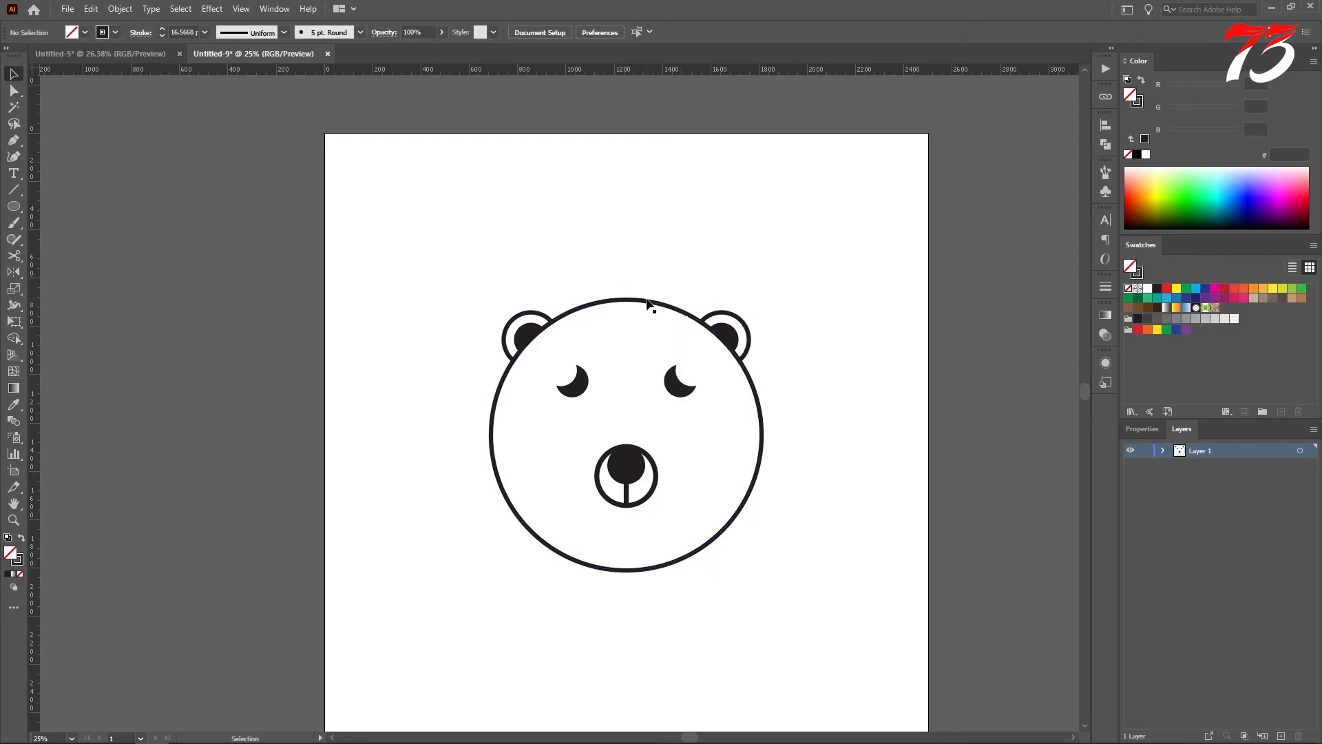
Step: Ungroup the scaled head outline and ears
click(649, 302)
right_click(648, 301)
click(705, 416)
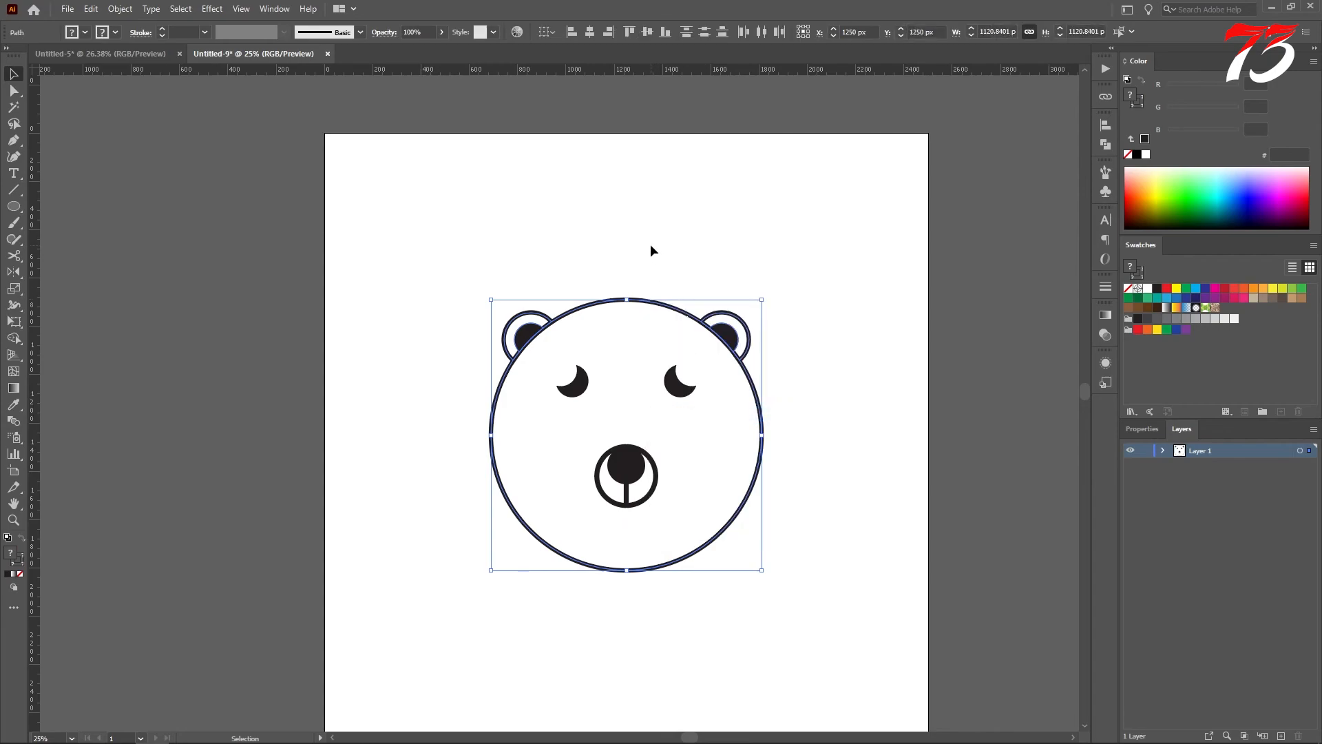
click(649, 255)
Step: Set the stroke weight of both semicircles forming the head outline to 20 pt
click(644, 297)
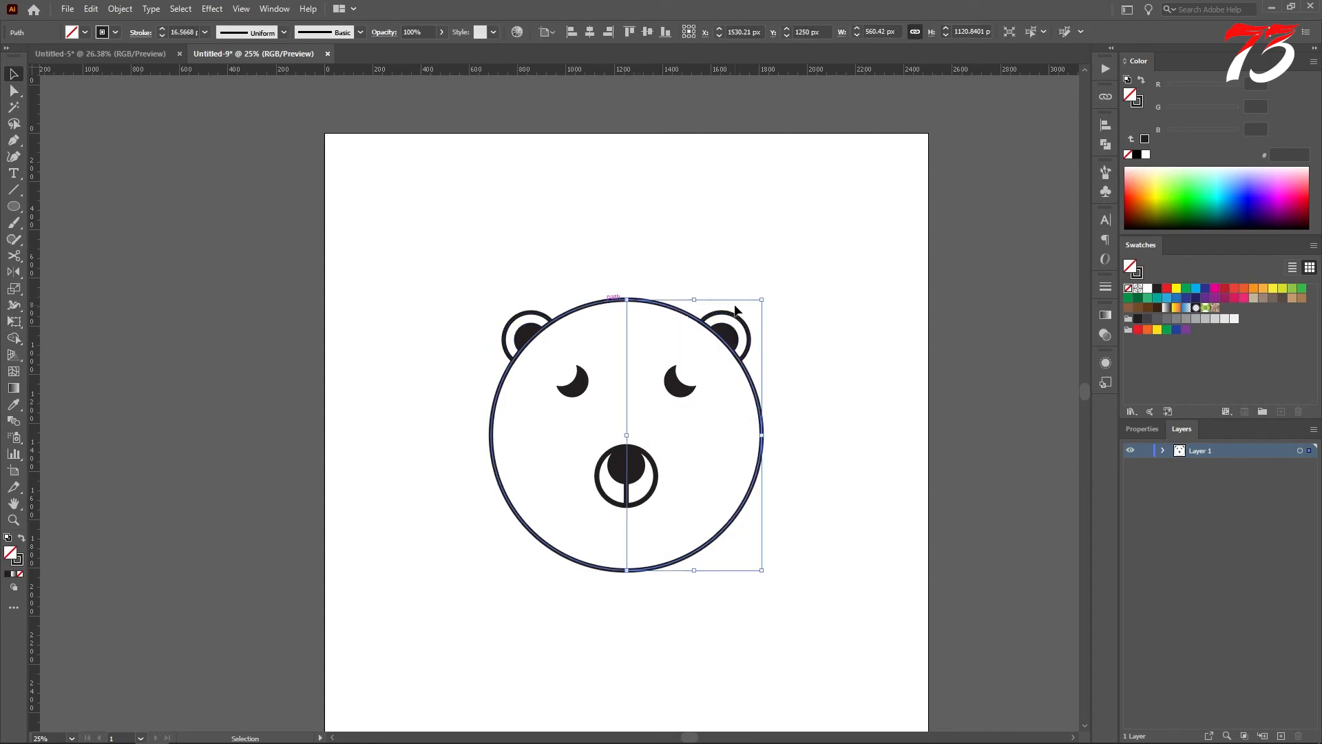
shift+click(608, 302)
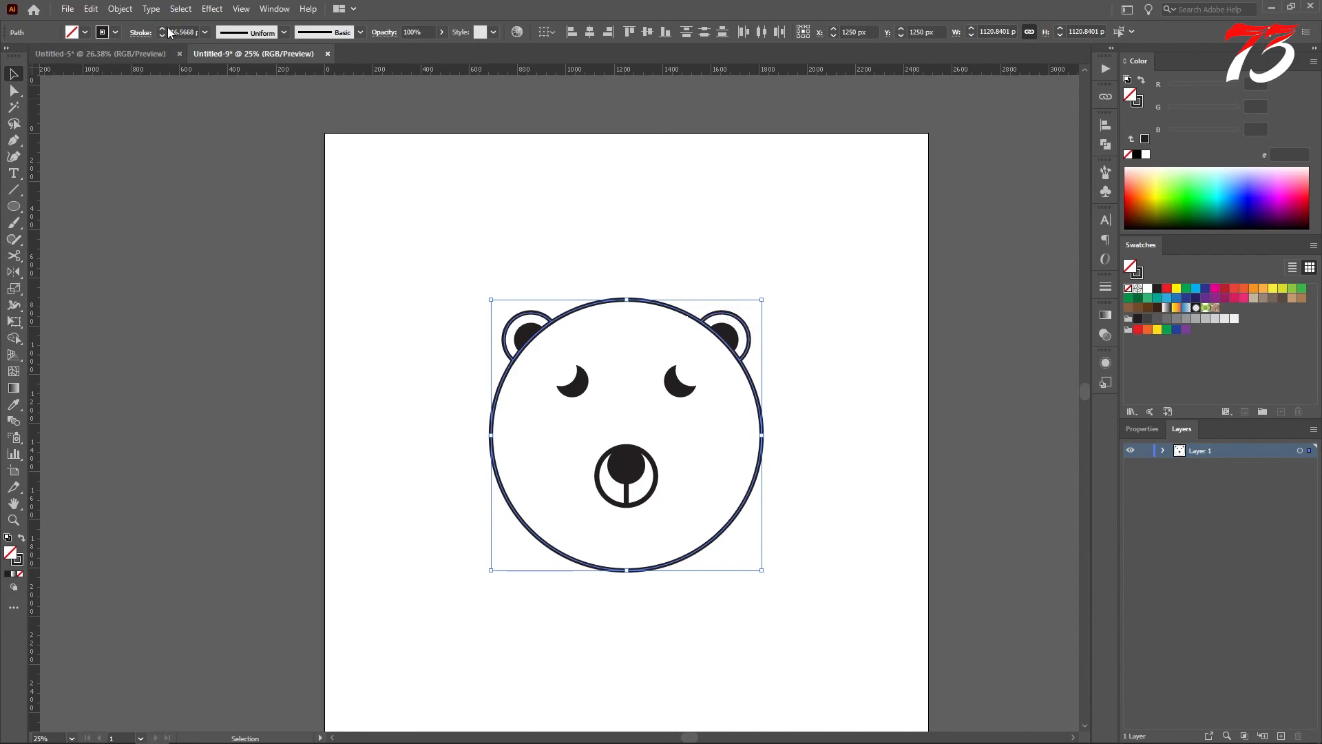
click(205, 33)
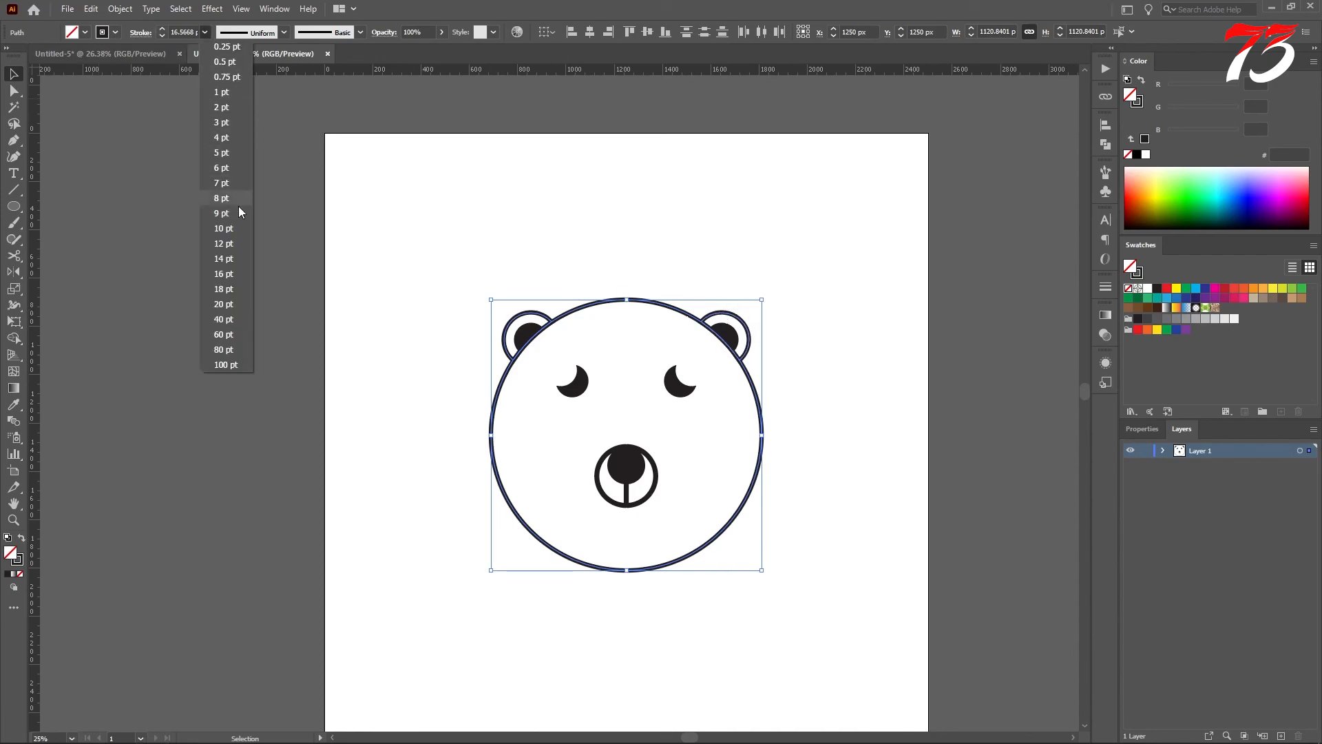
click(217, 305)
click(419, 244)
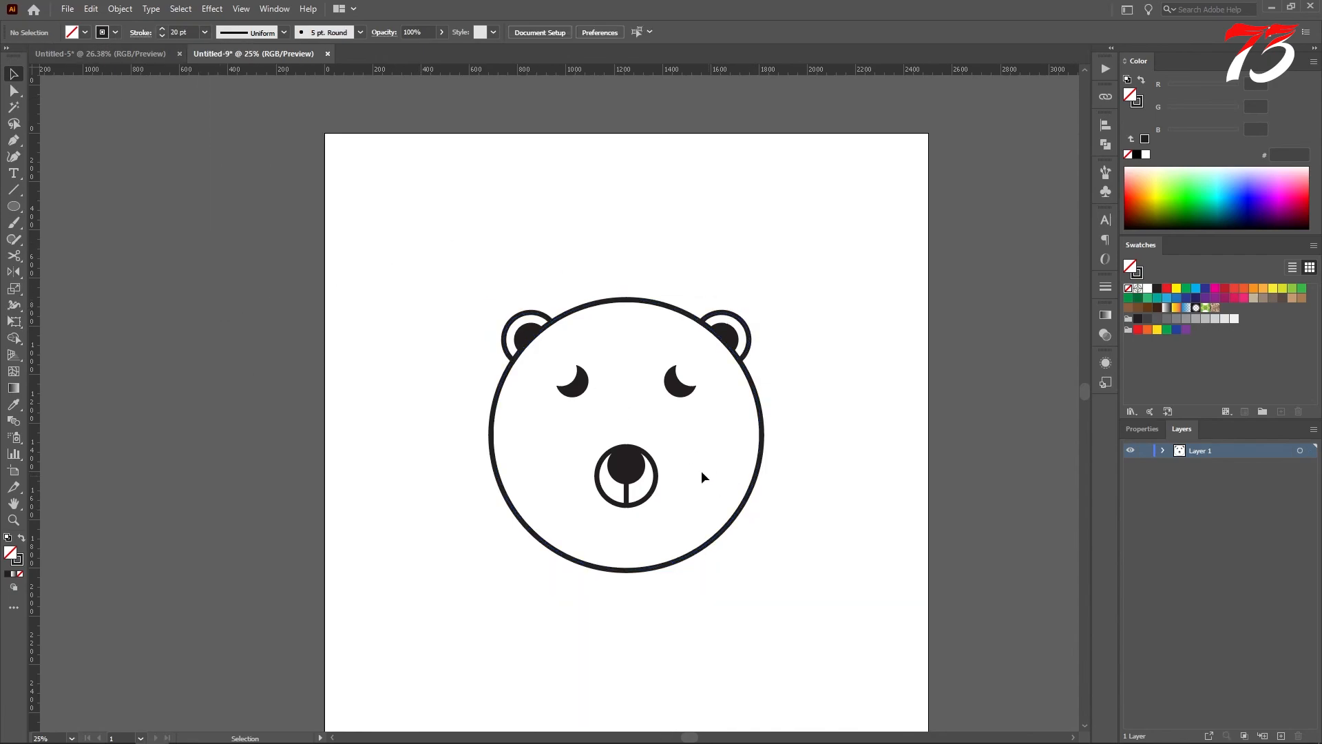
scroll(679, 454, up, 1)
drag(704, 466, 702, 432)
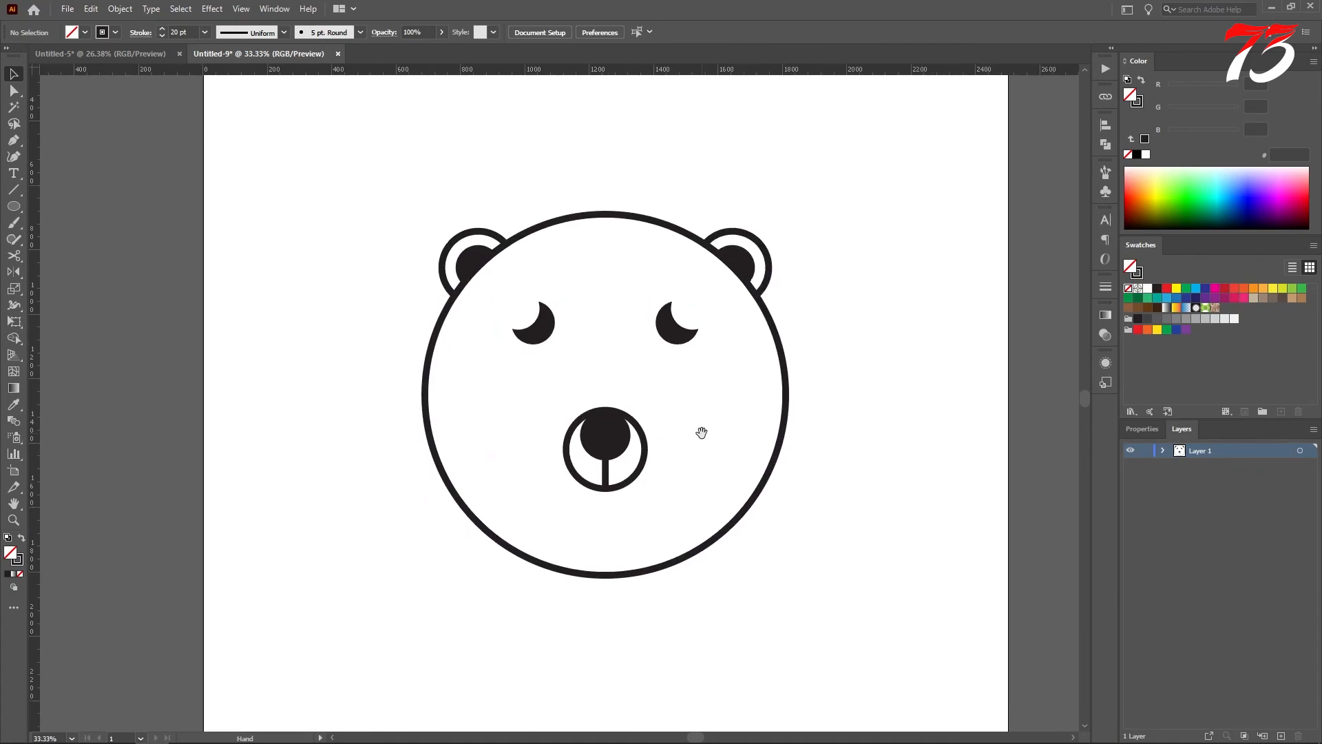